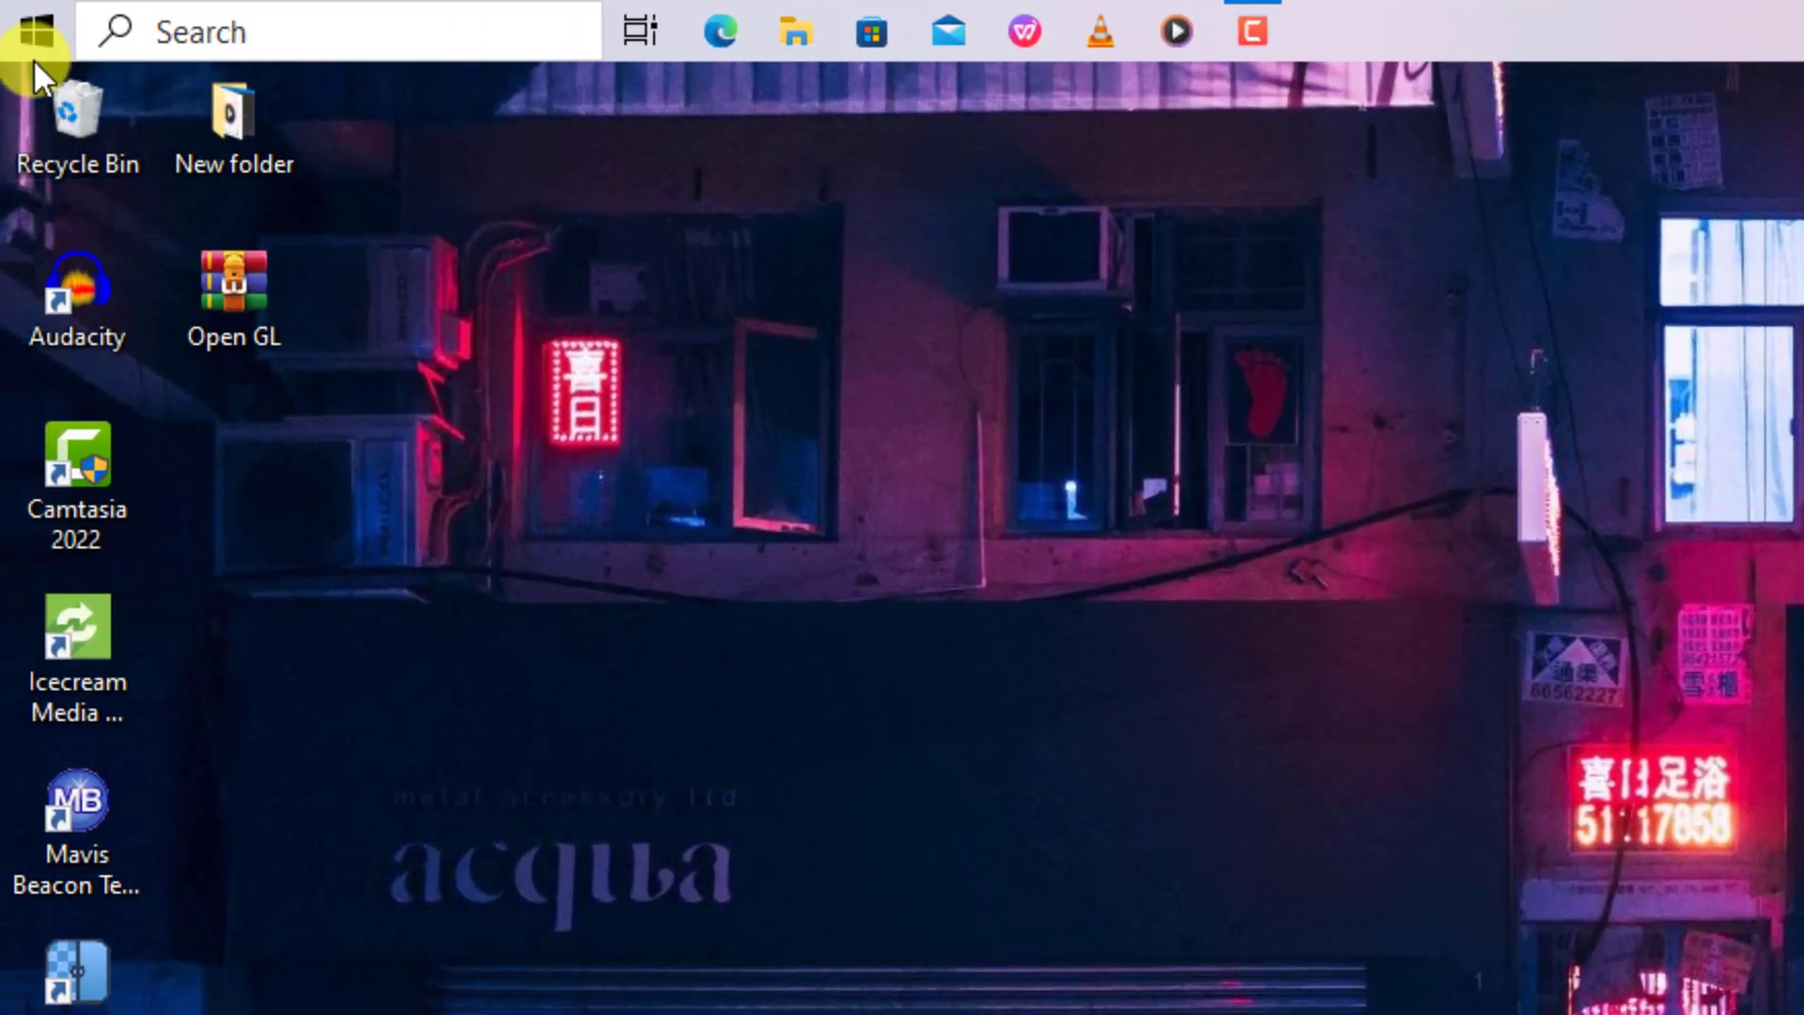
- Launch Photoshop 2024 from the Start menu and accept the Graphics Processor Compatibility Check warning
left_click(32, 44)
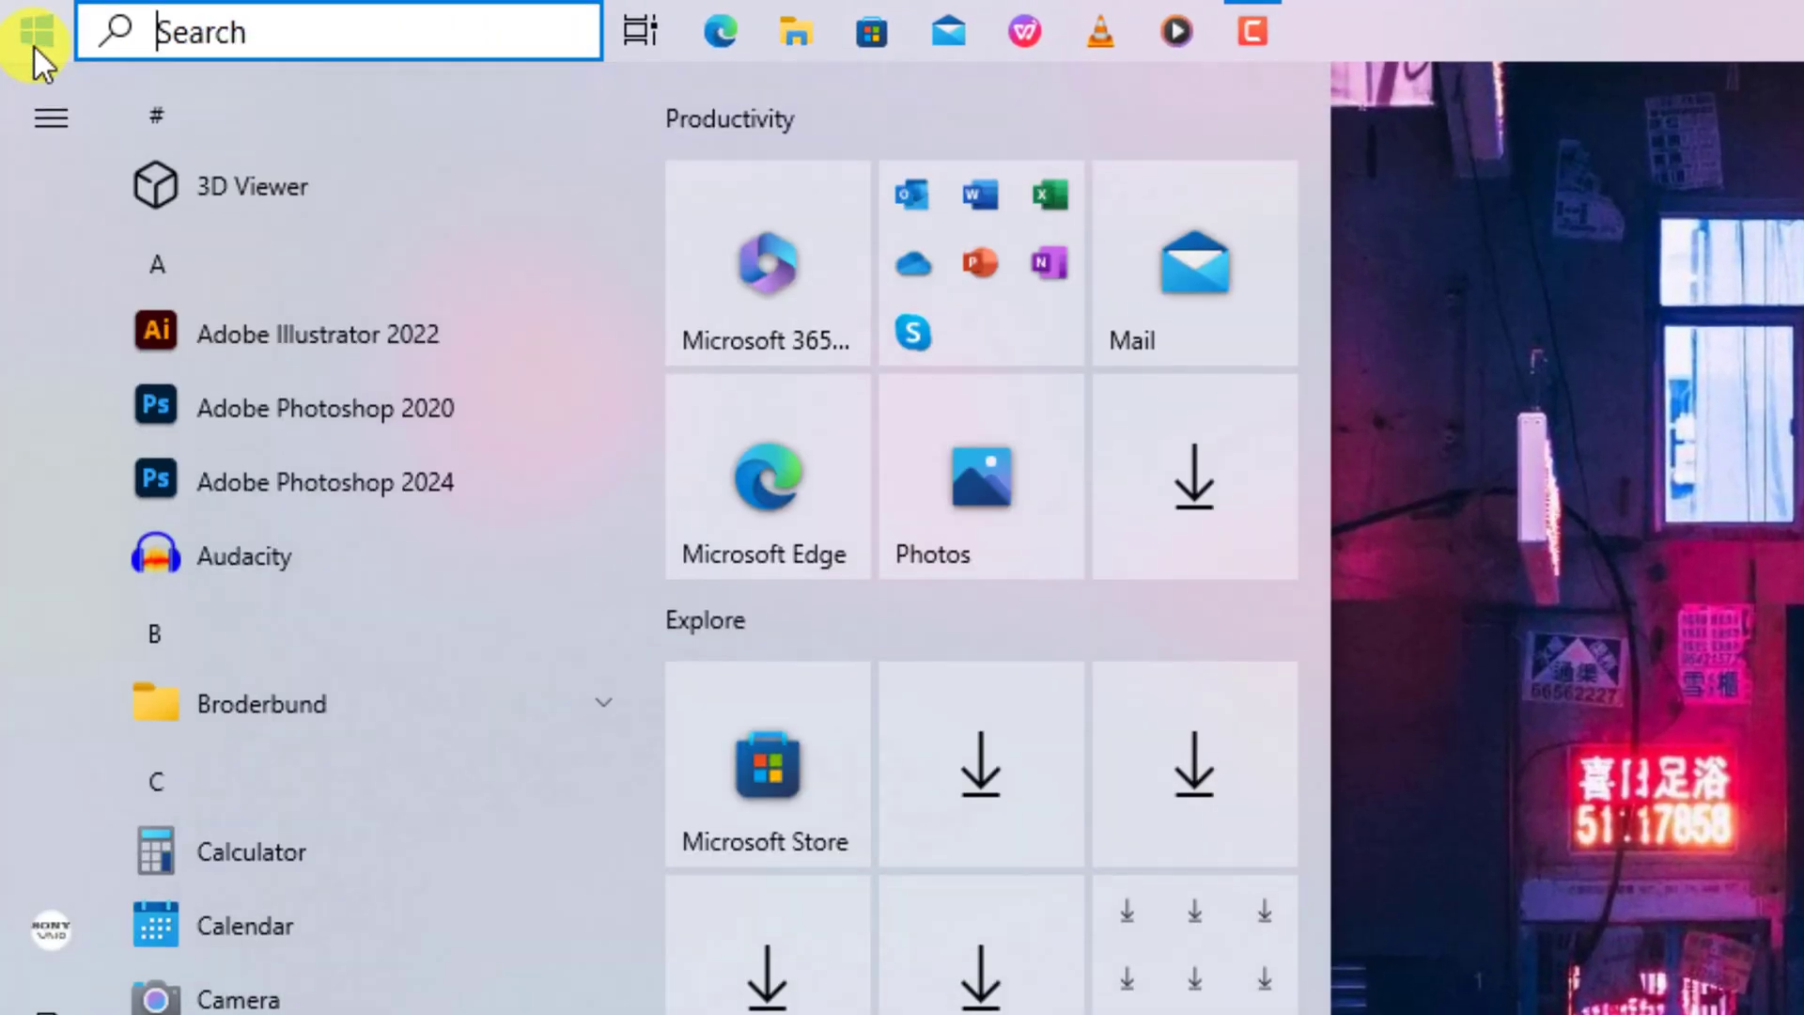
left_click(314, 472)
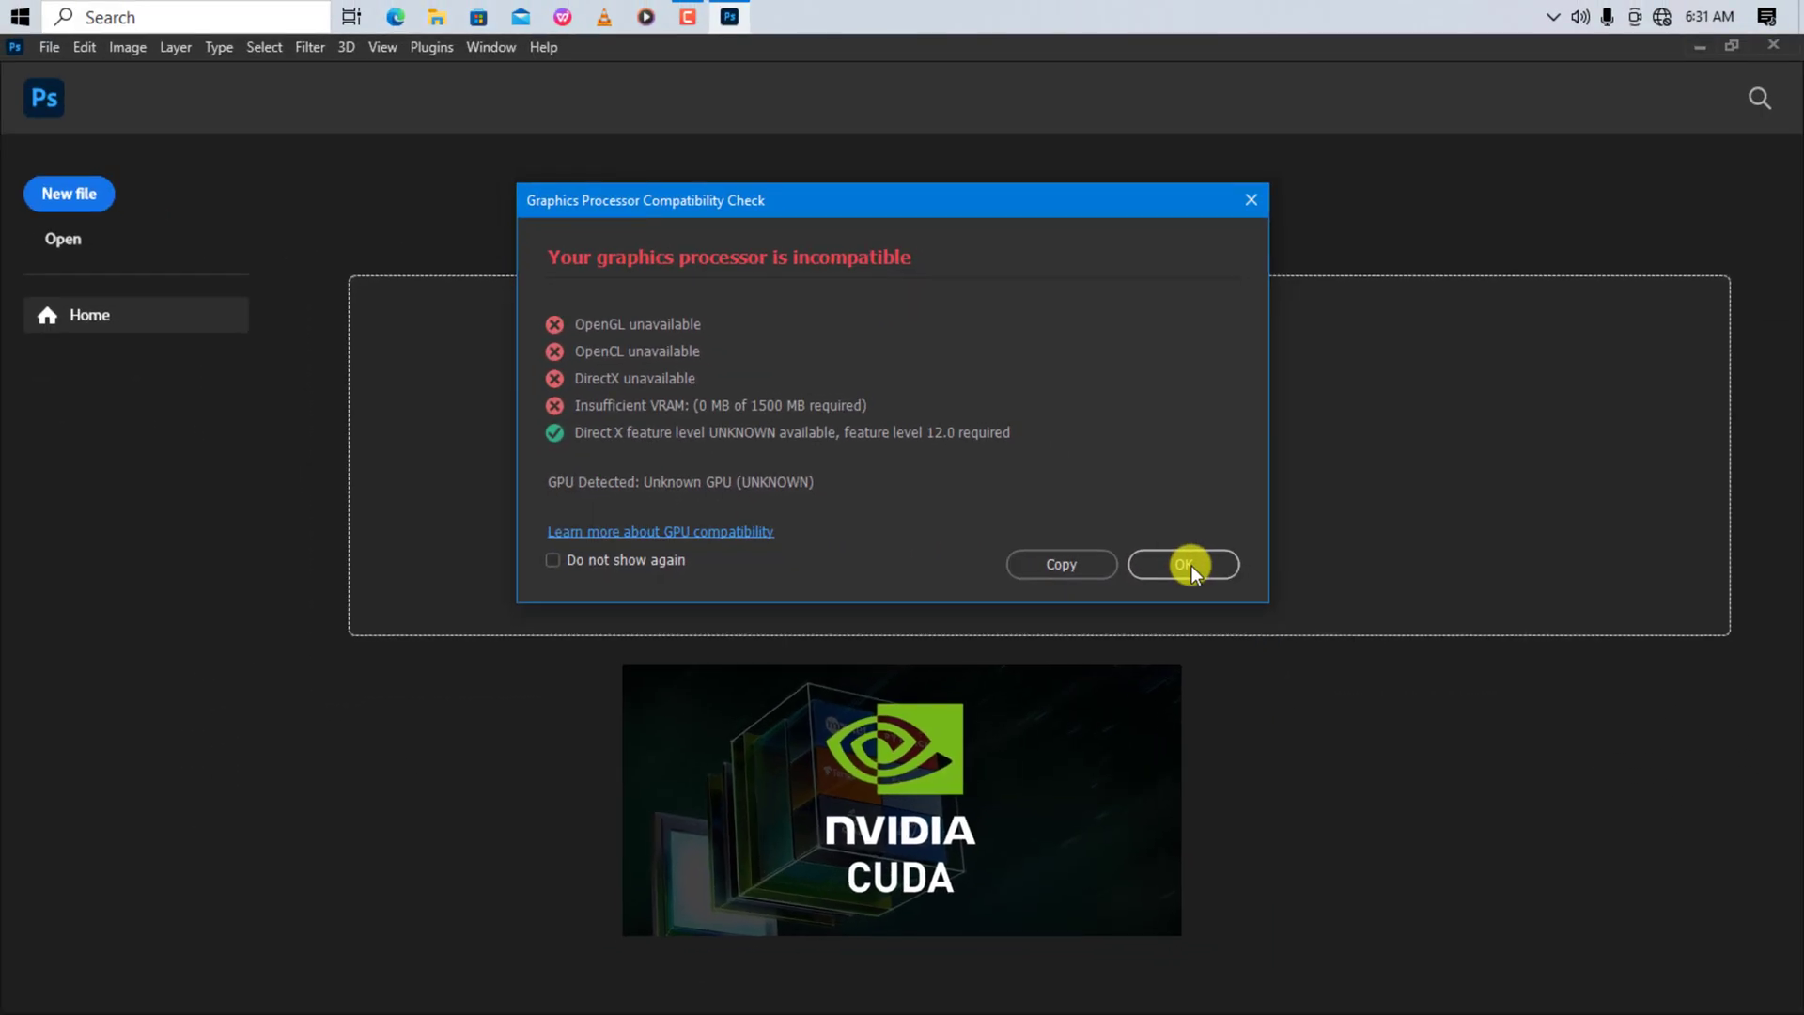
left_click(1188, 563)
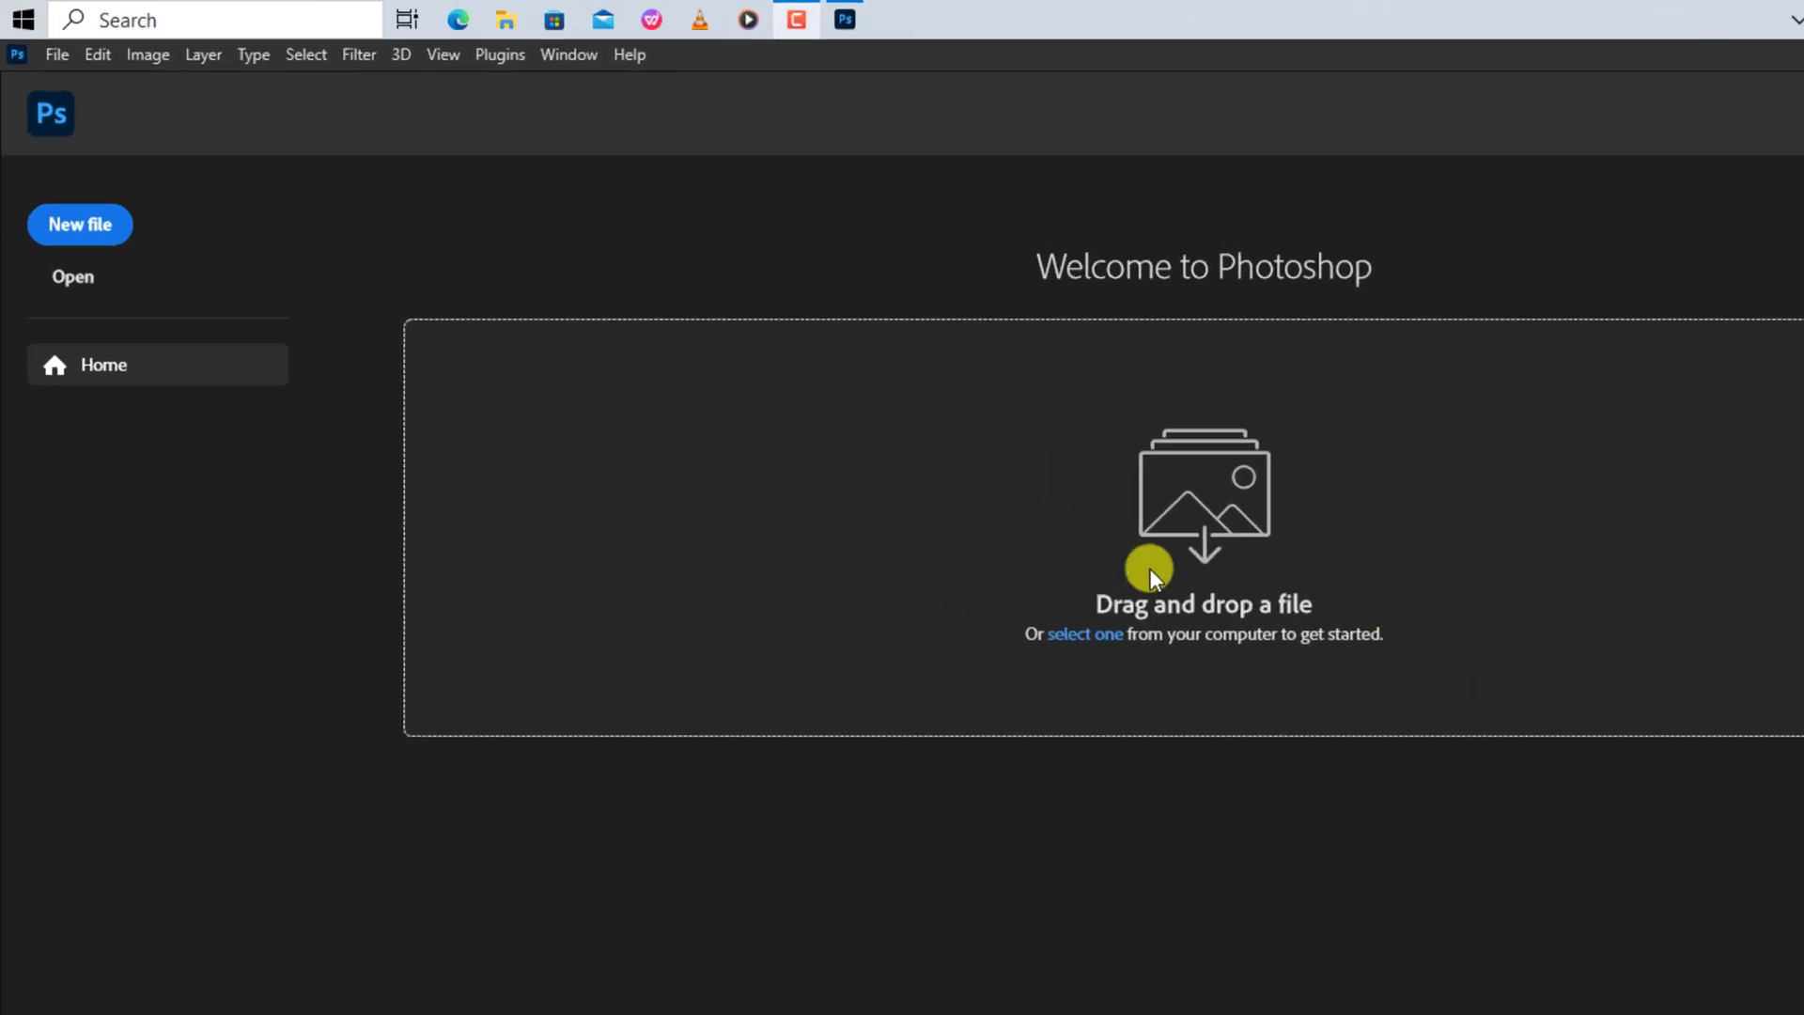
left_click(98, 54)
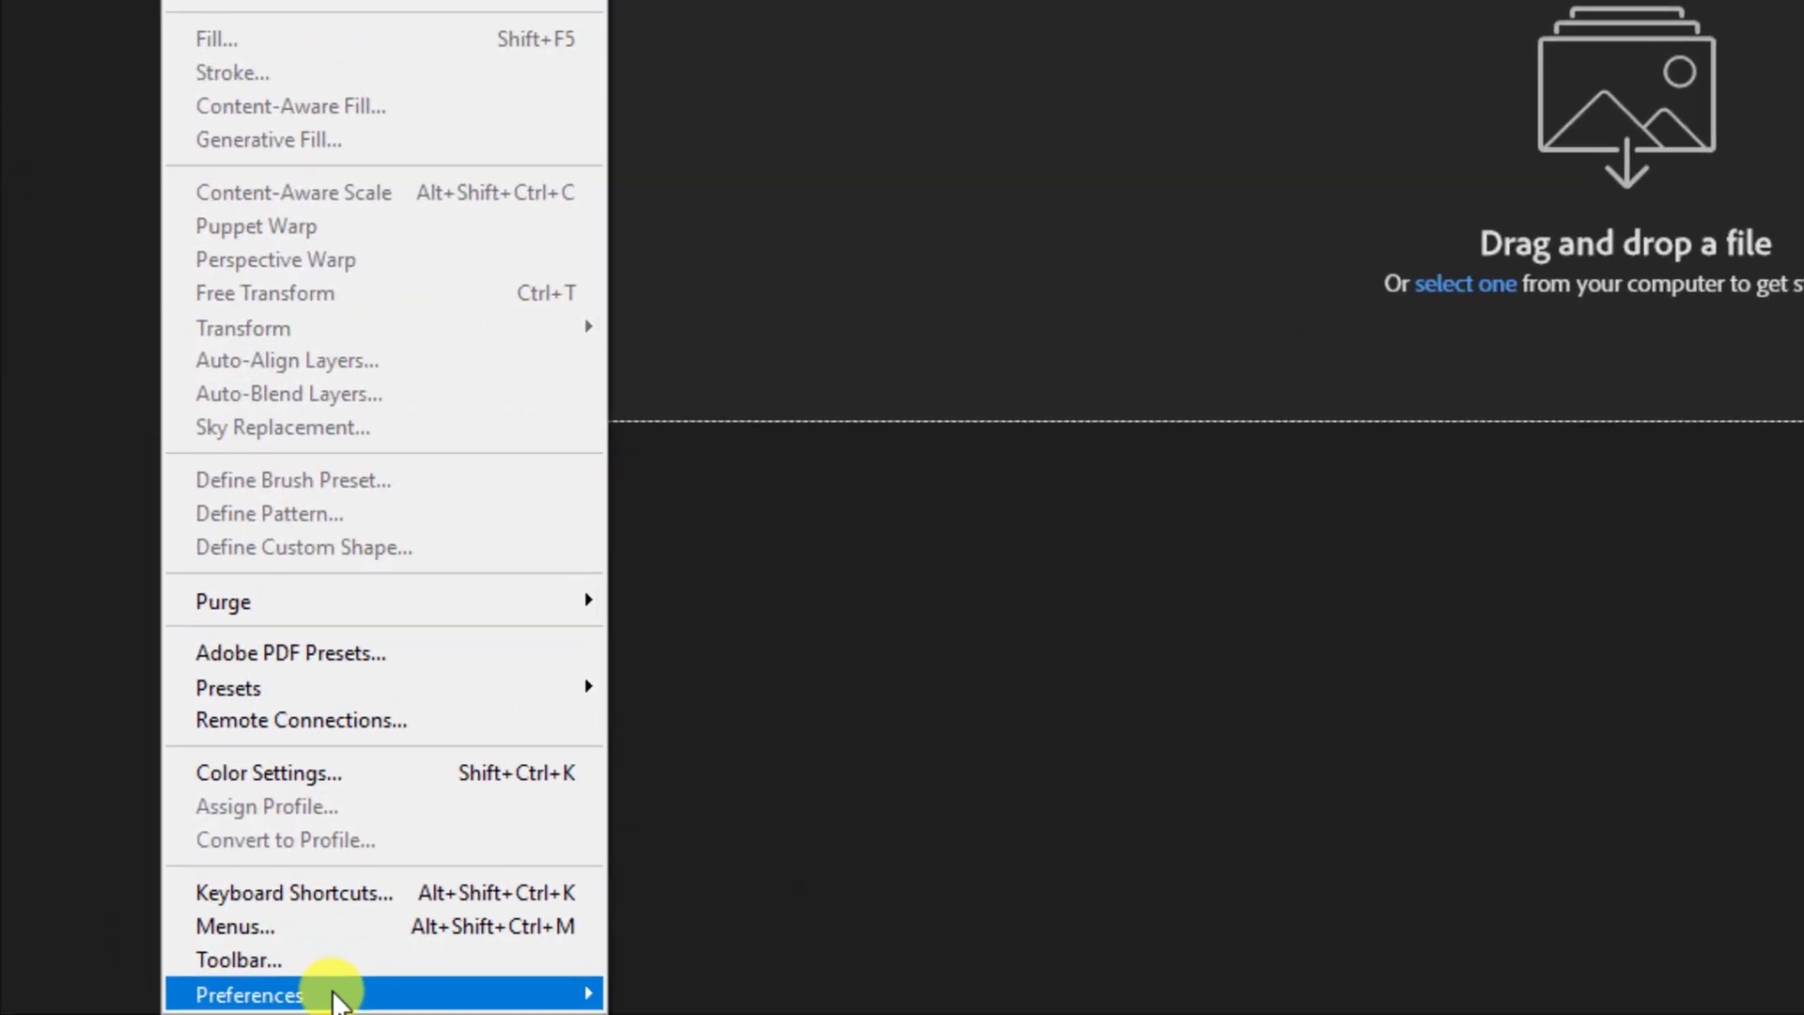
mouse_move(230, 1002)
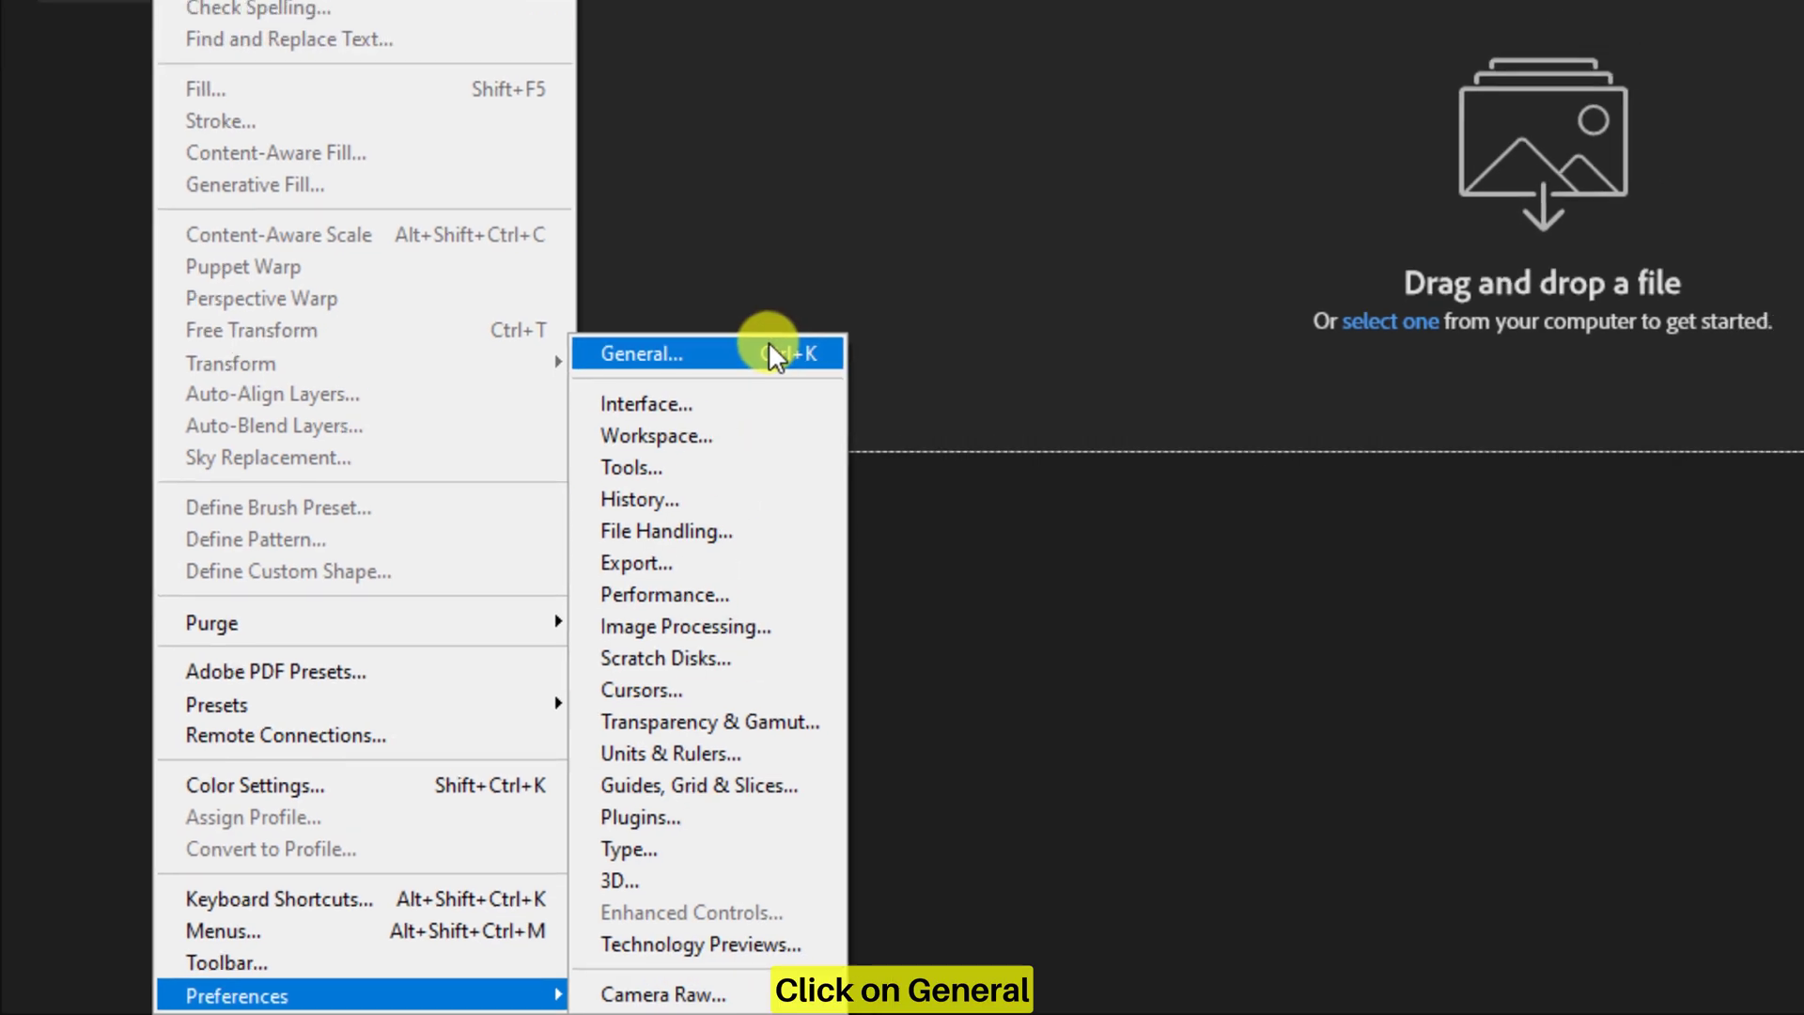
left_click(808, 319)
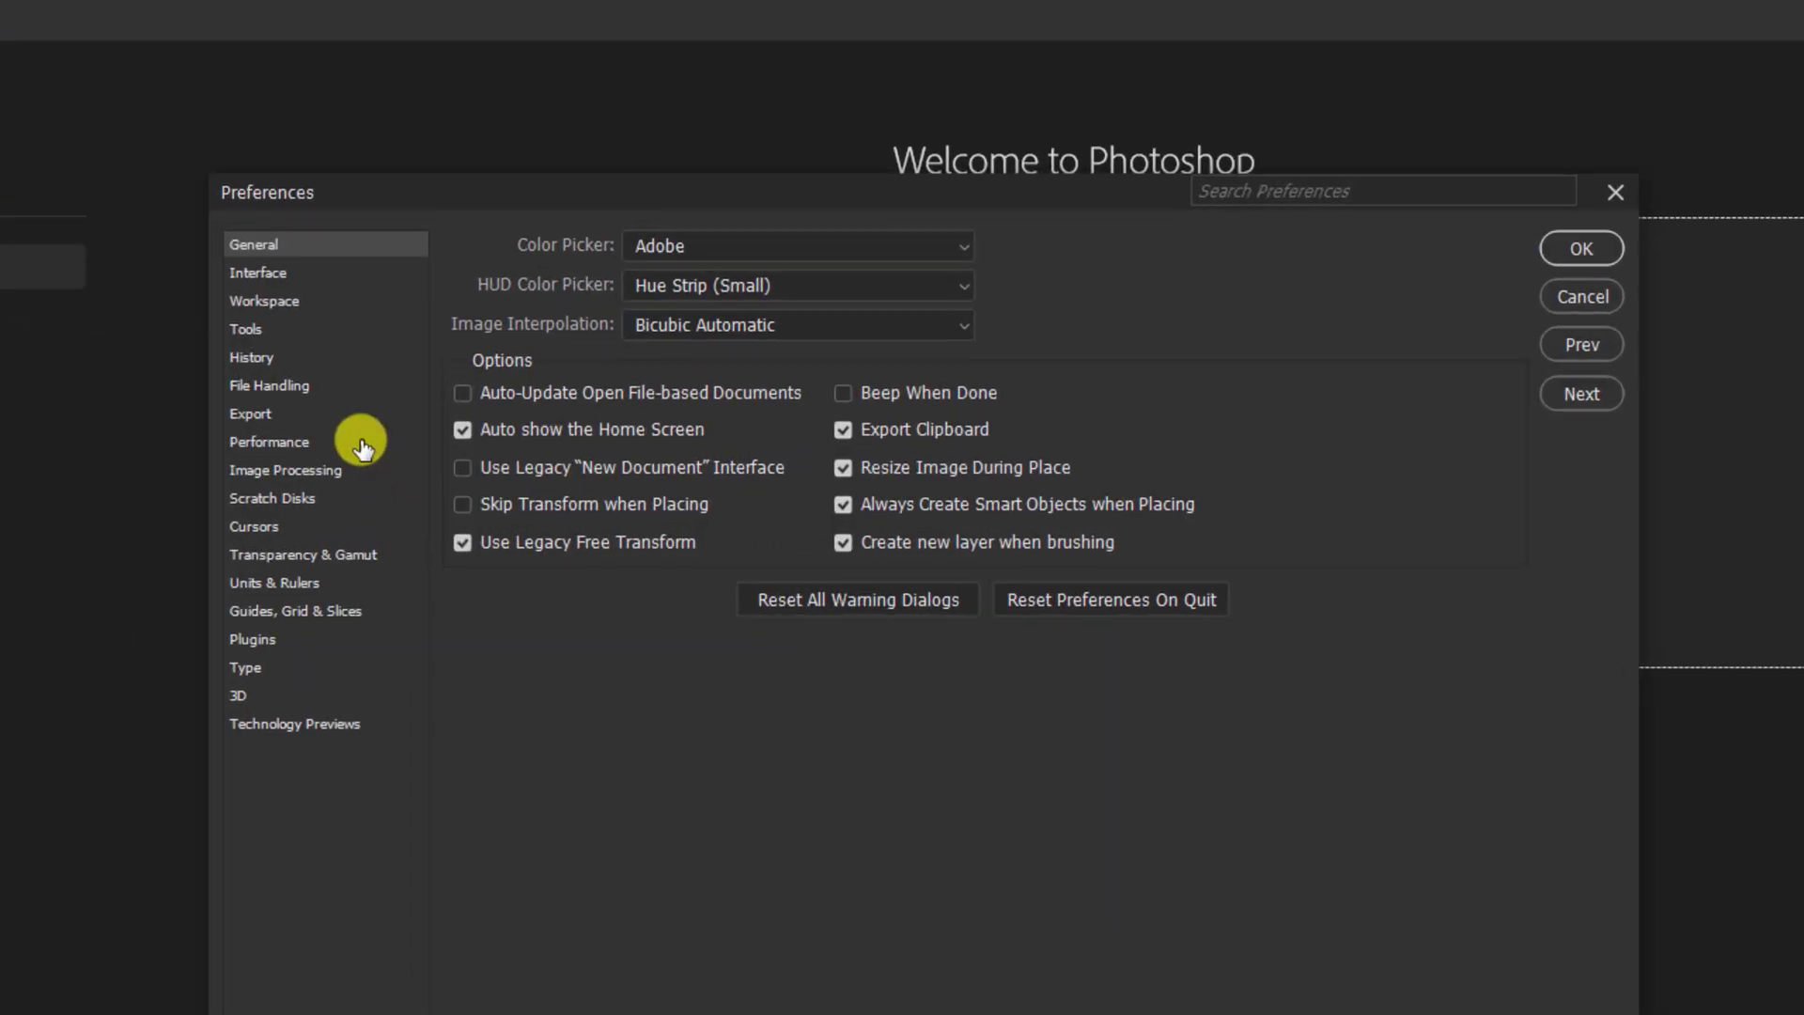
left_click(469, 459)
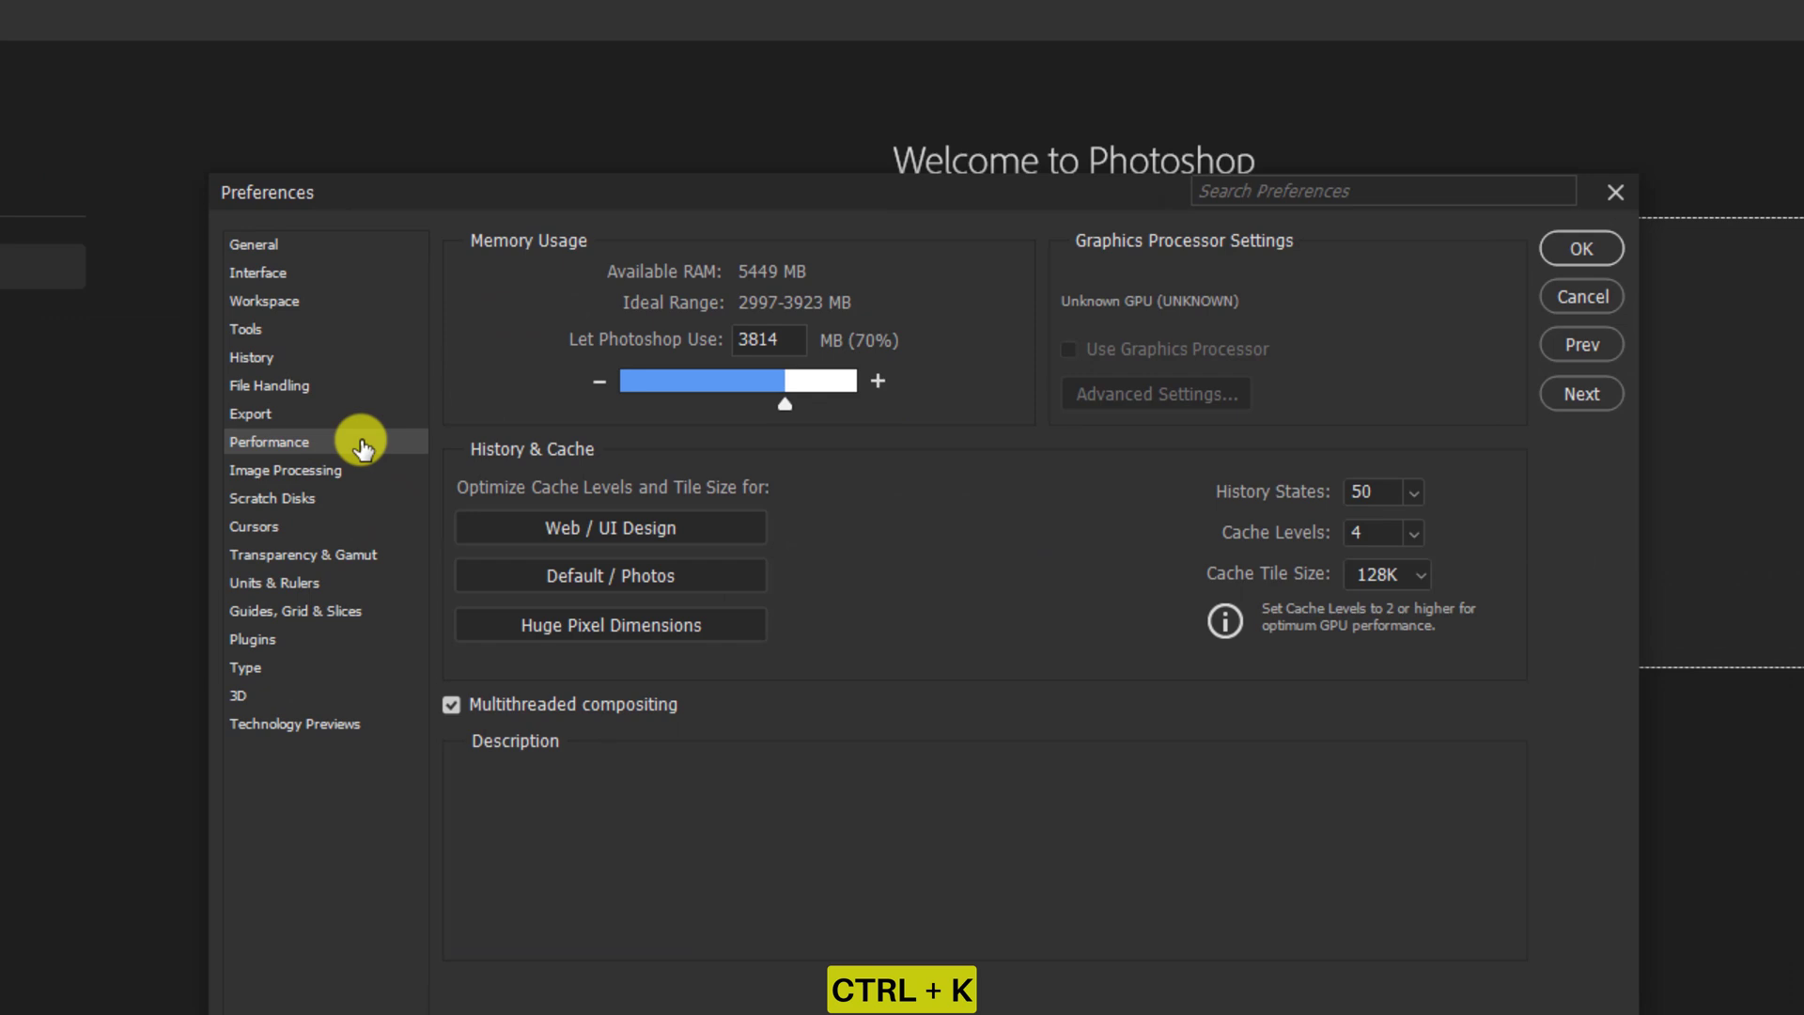
mouse_move(1106, 342)
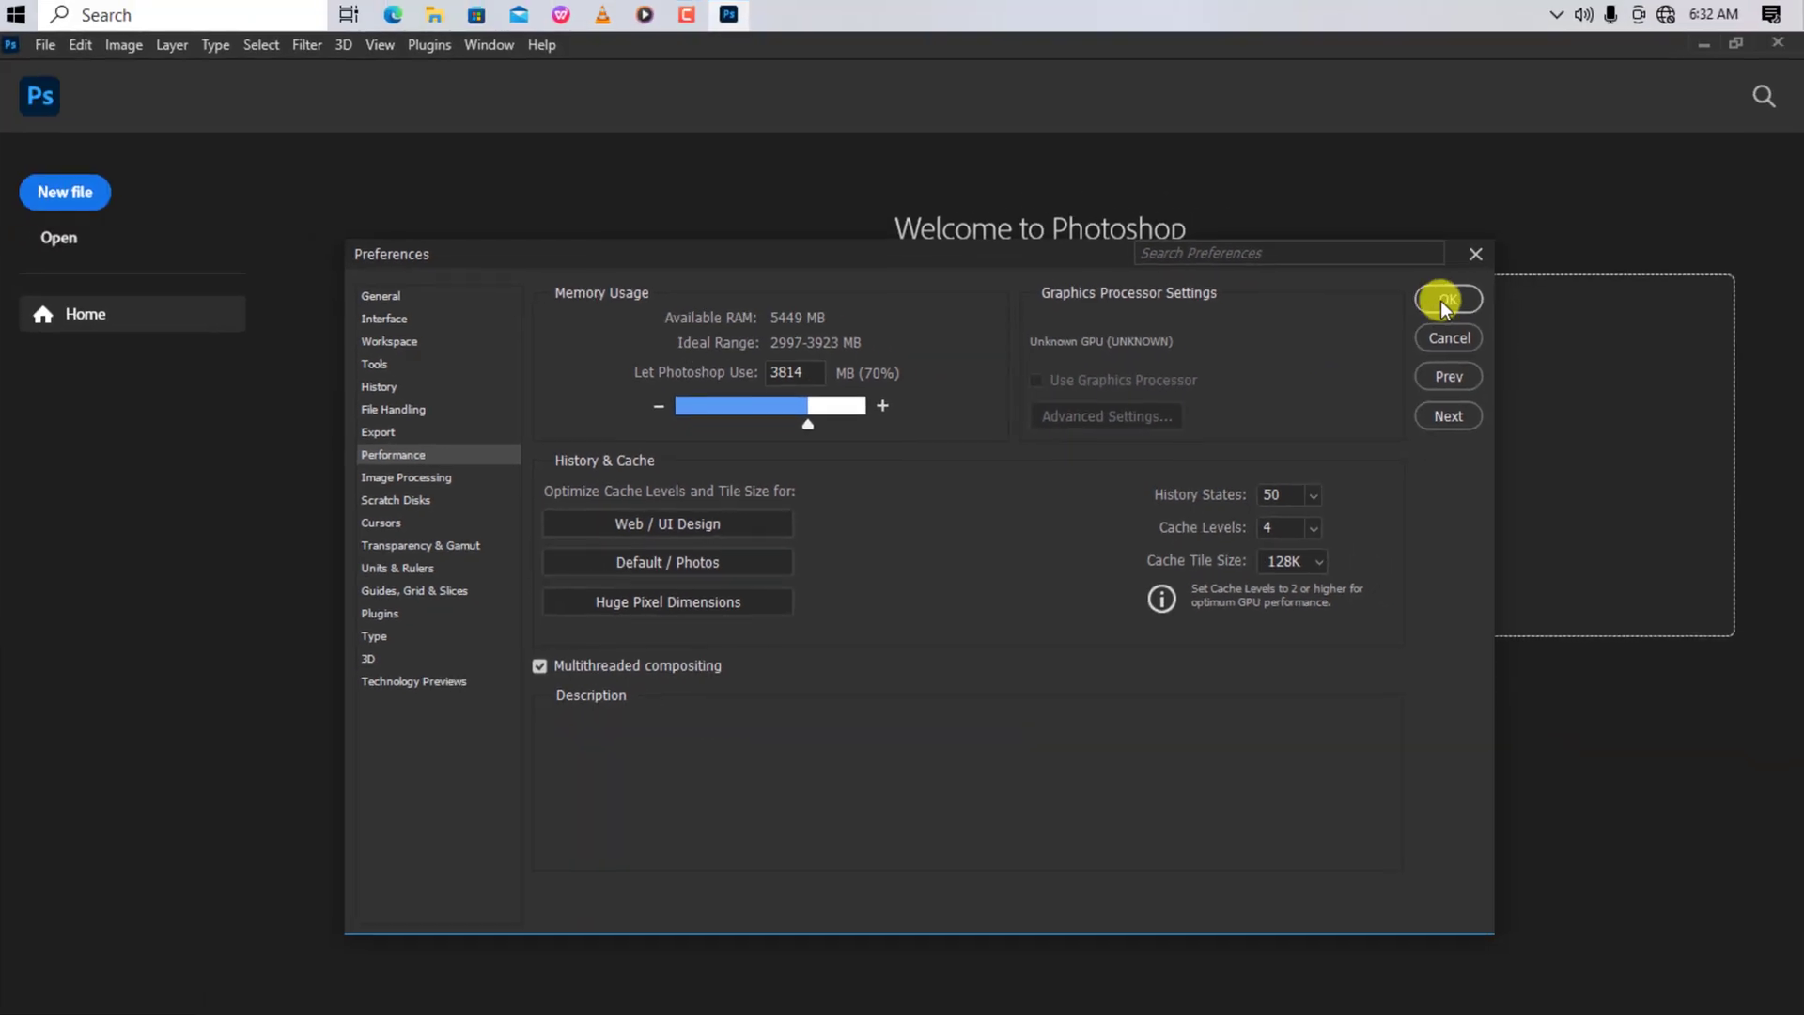
left_click(1445, 301)
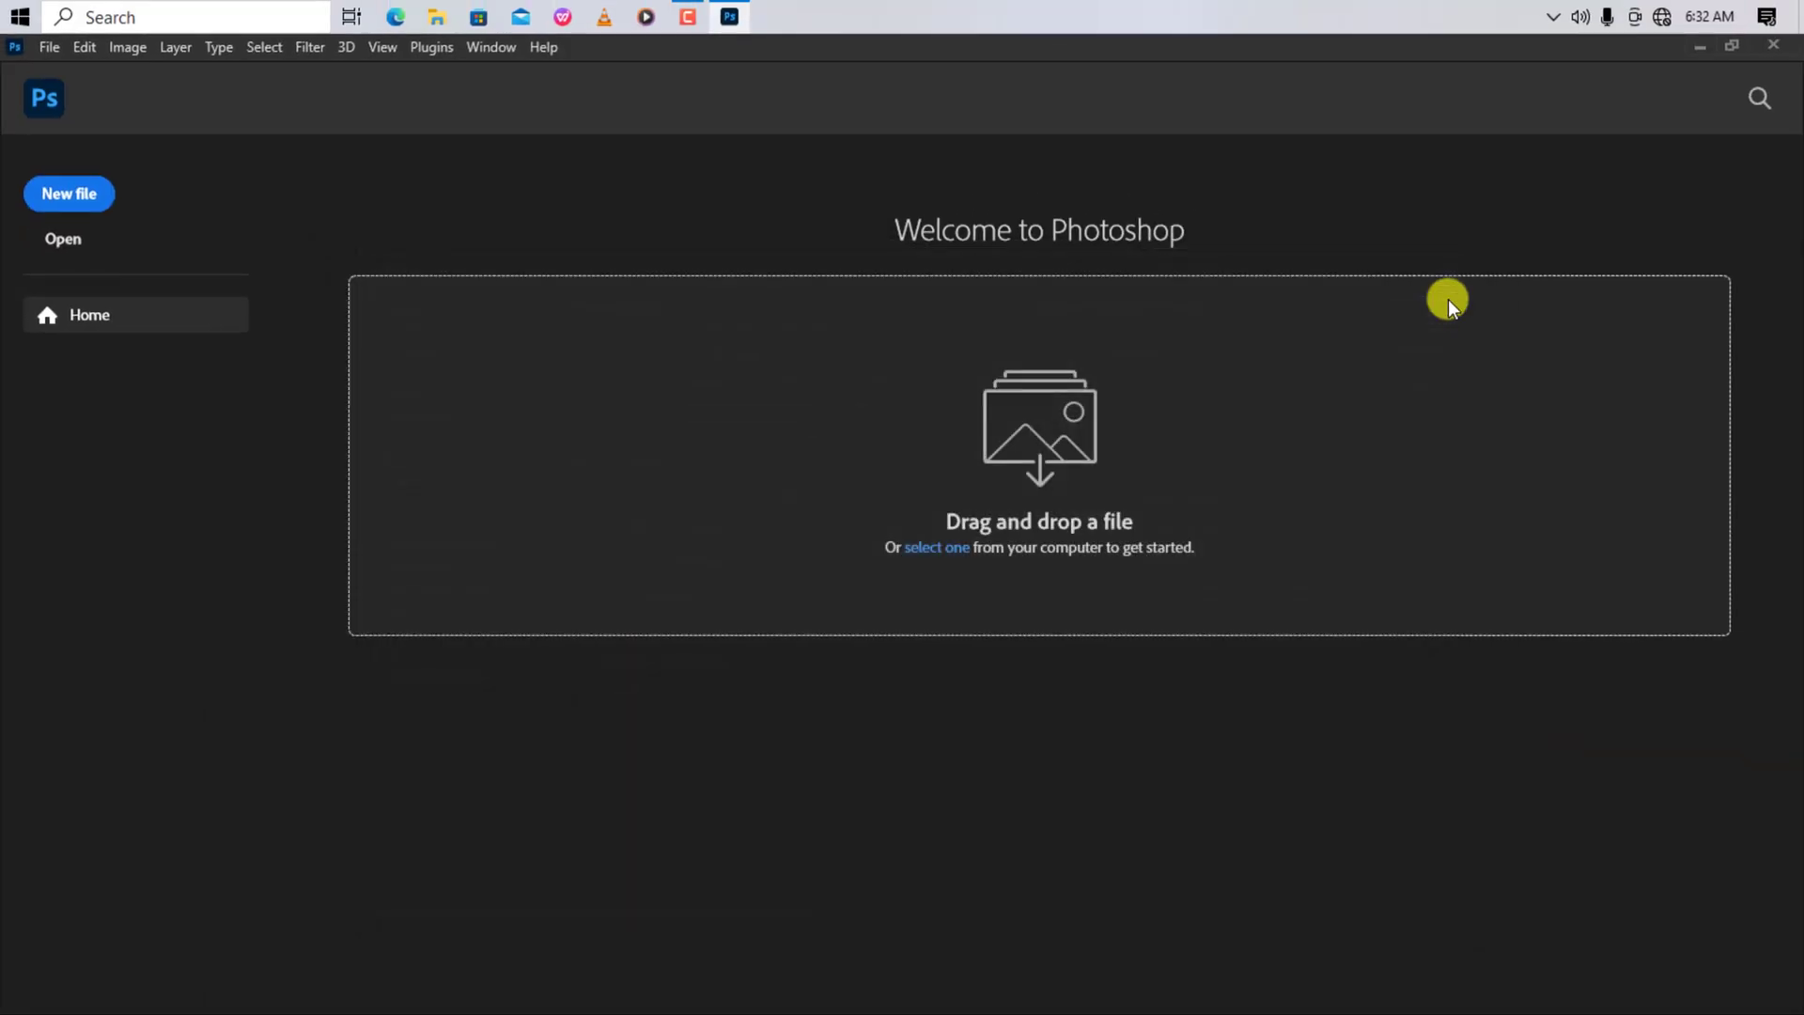
- Quit Photoshop and extract Open GL.zip on the desktop into Fix 1 and Fix 2 folders
left_click(1773, 44)
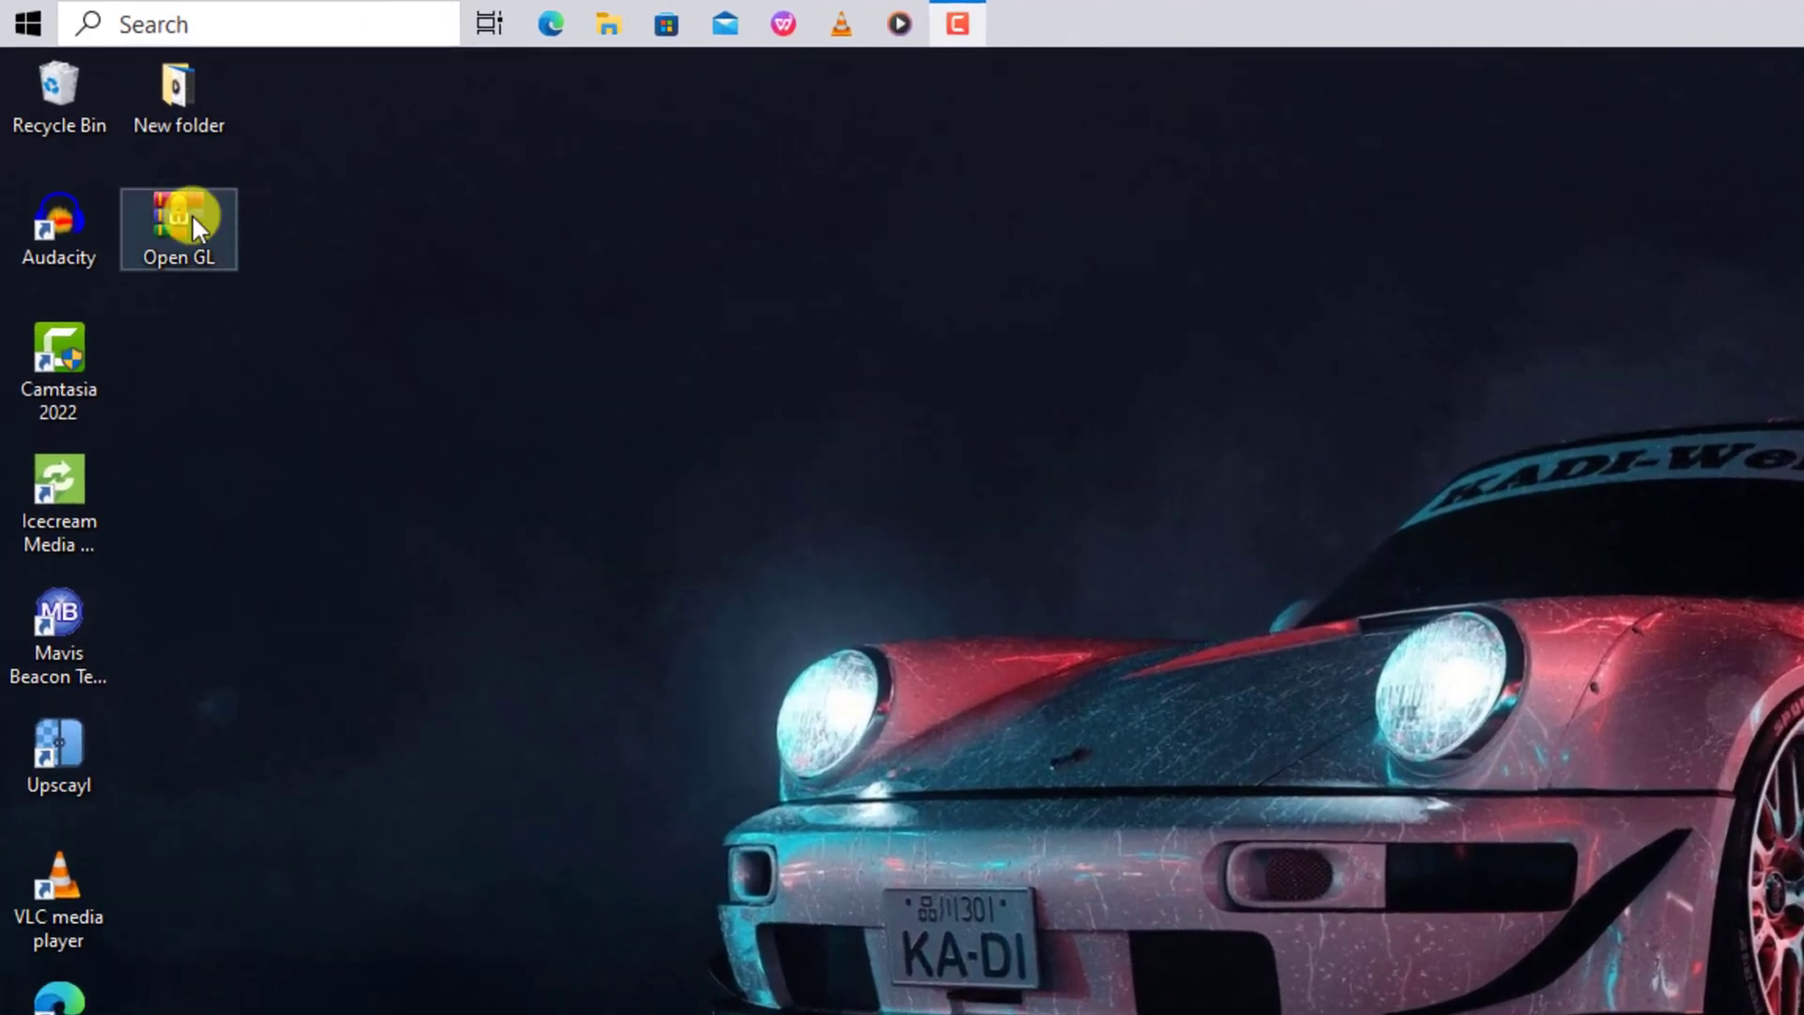
right_click(192, 218)
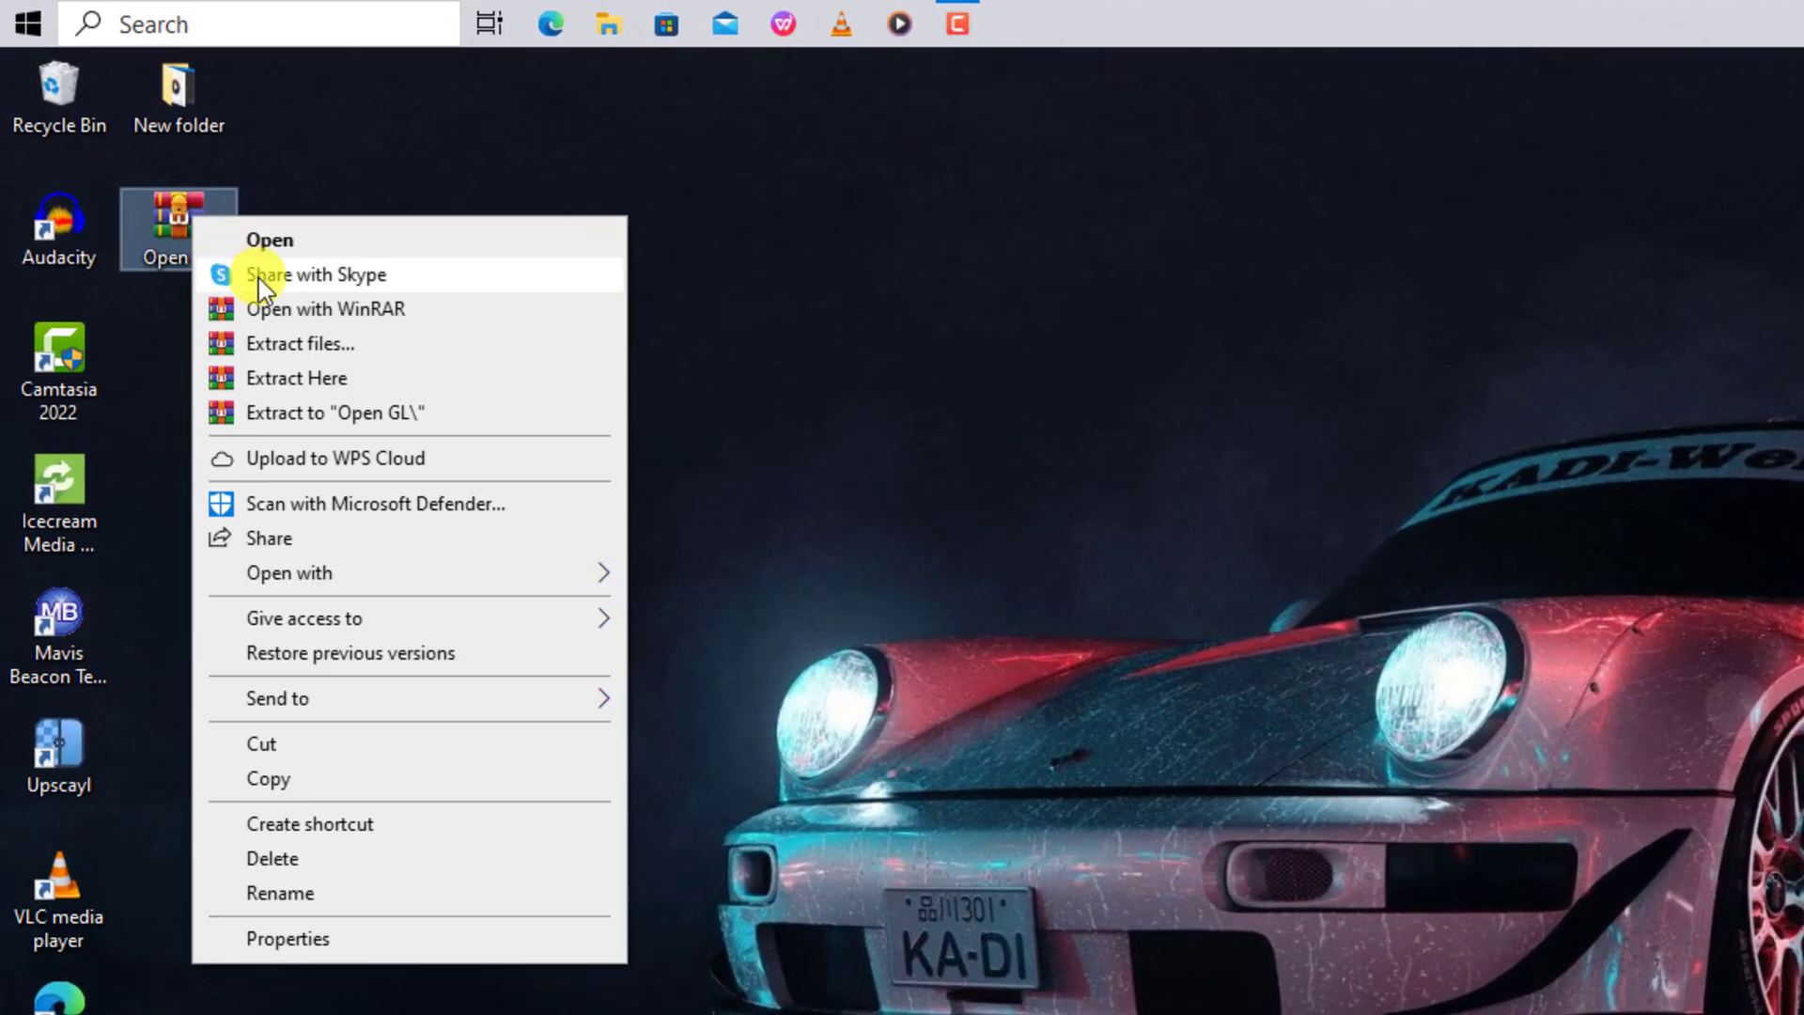
left_click(297, 381)
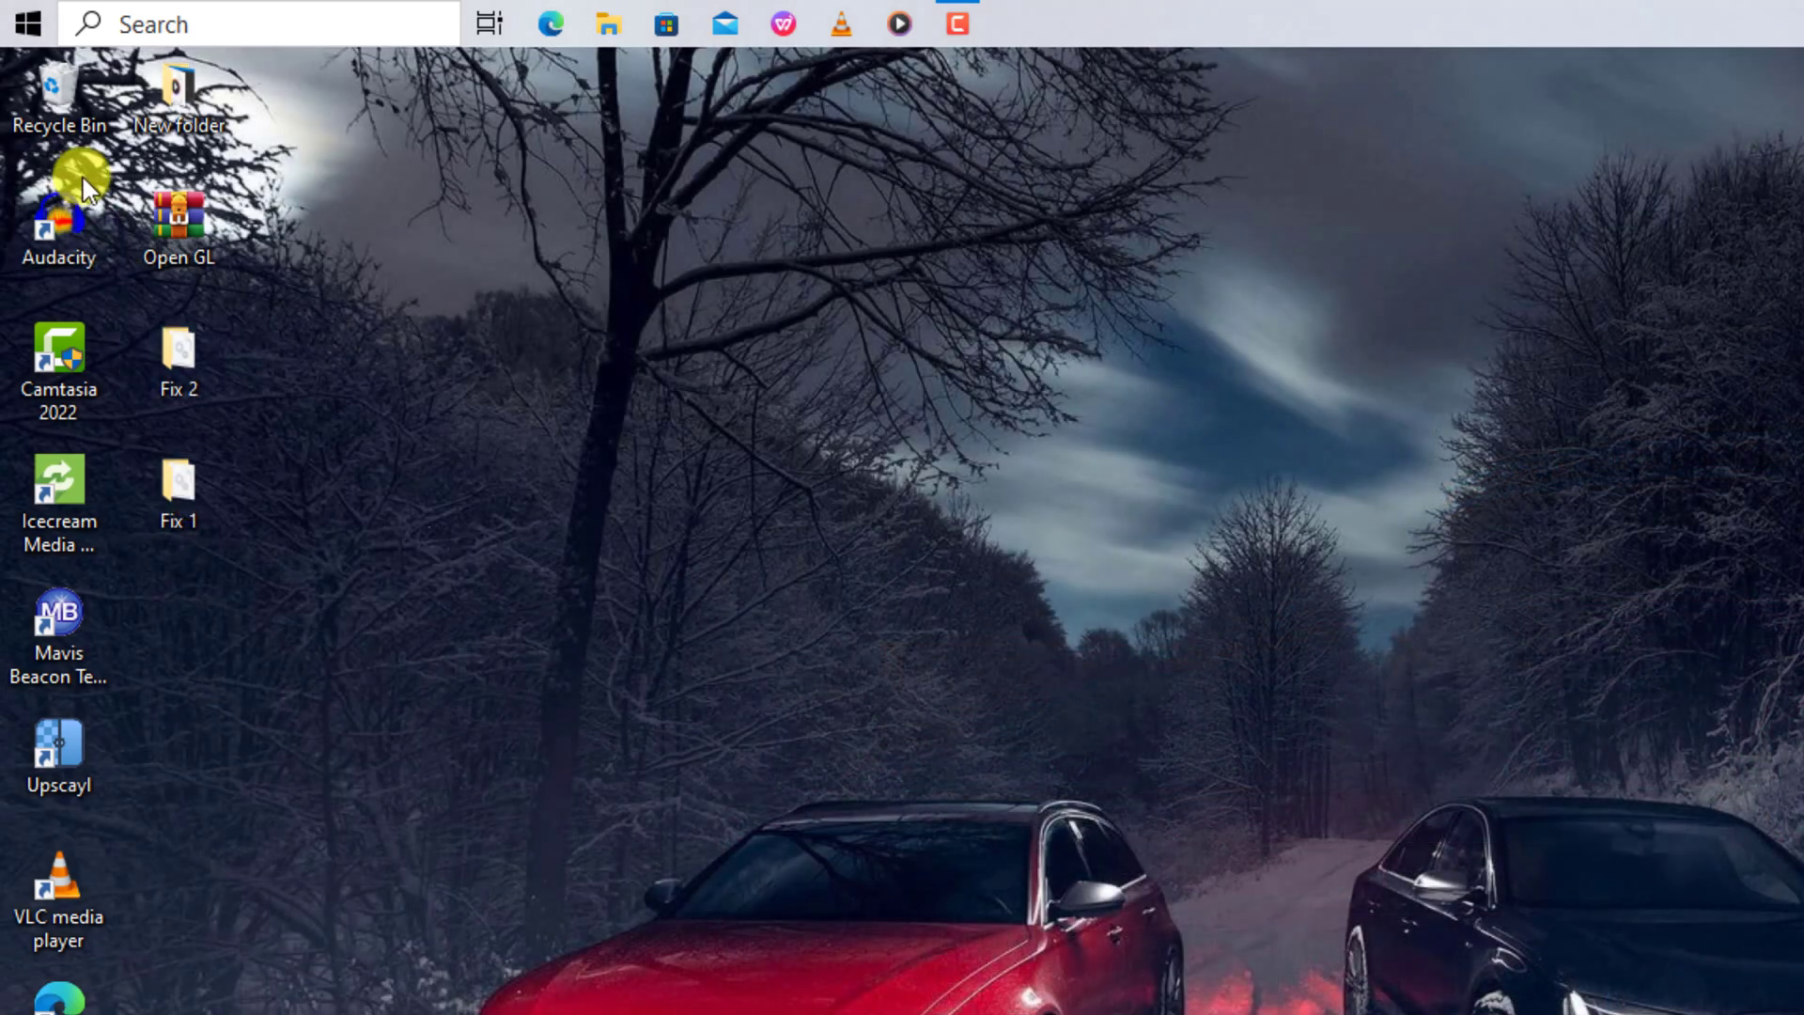
left_click(31, 24)
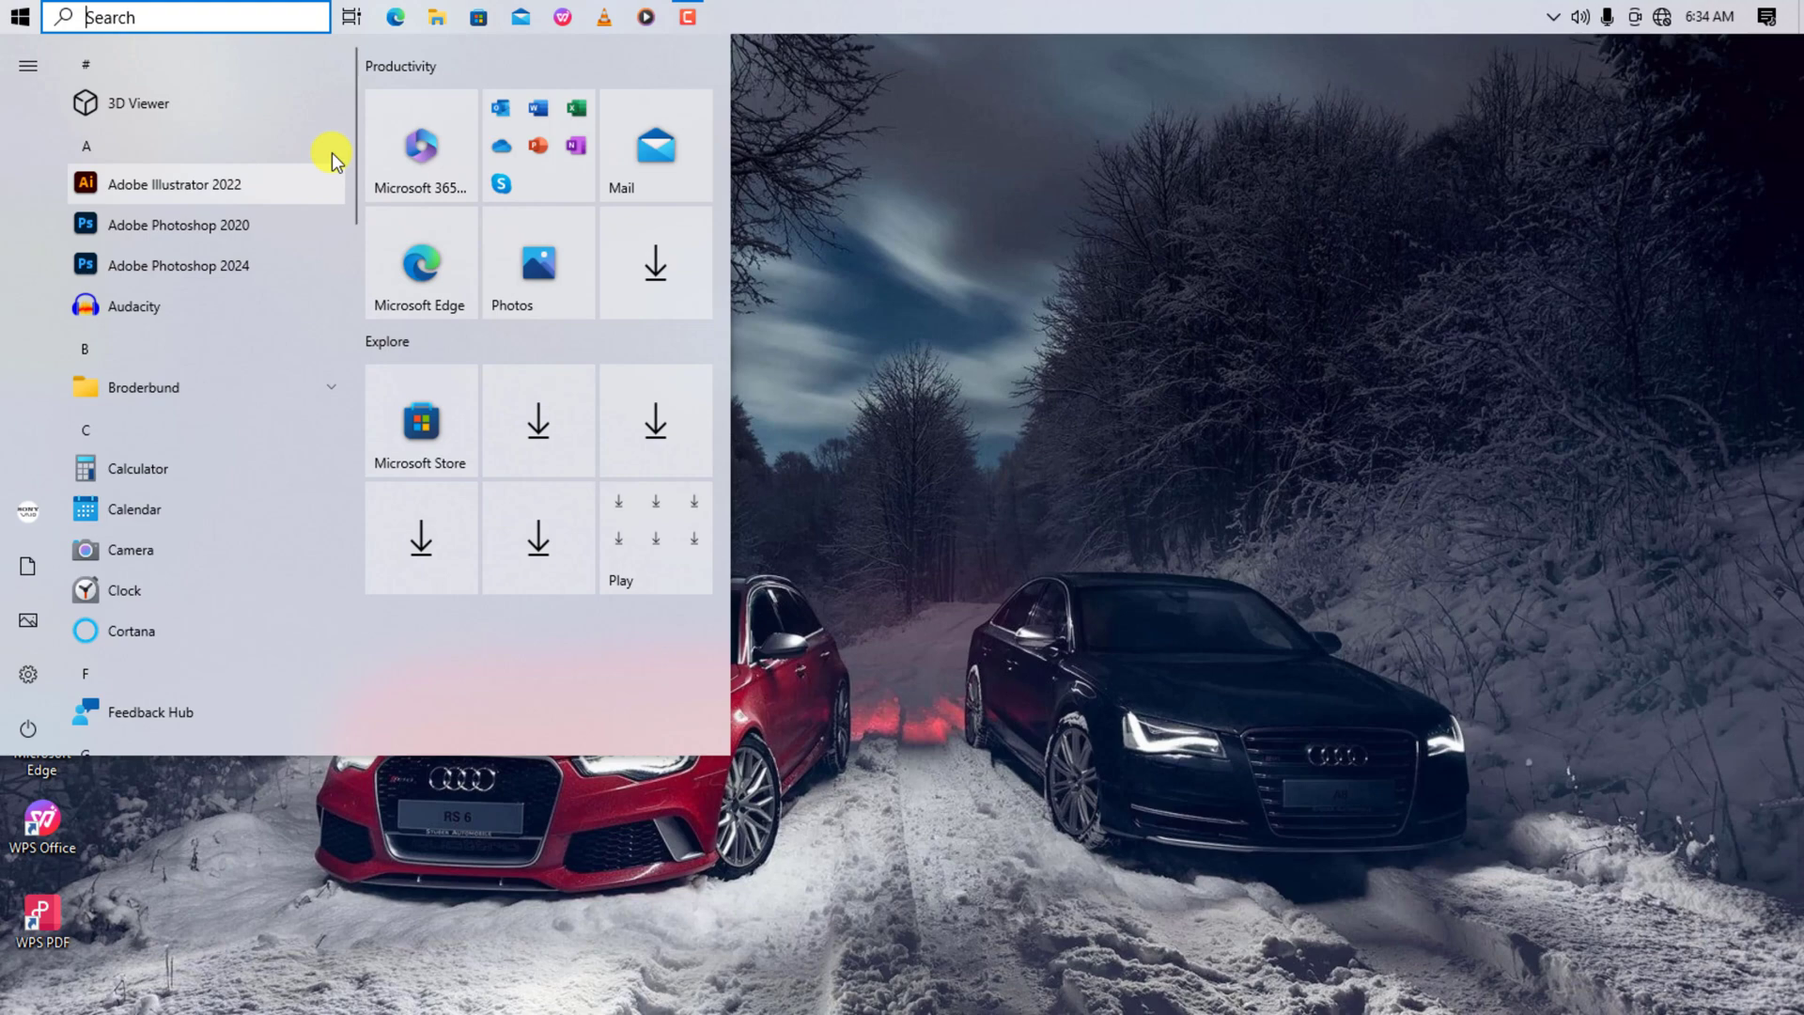
- In File Explorer, navigate to This PC > Local Disk (C:) > Program Files > Adobe > Adobe Photoshop 2024
left_click(435, 17)
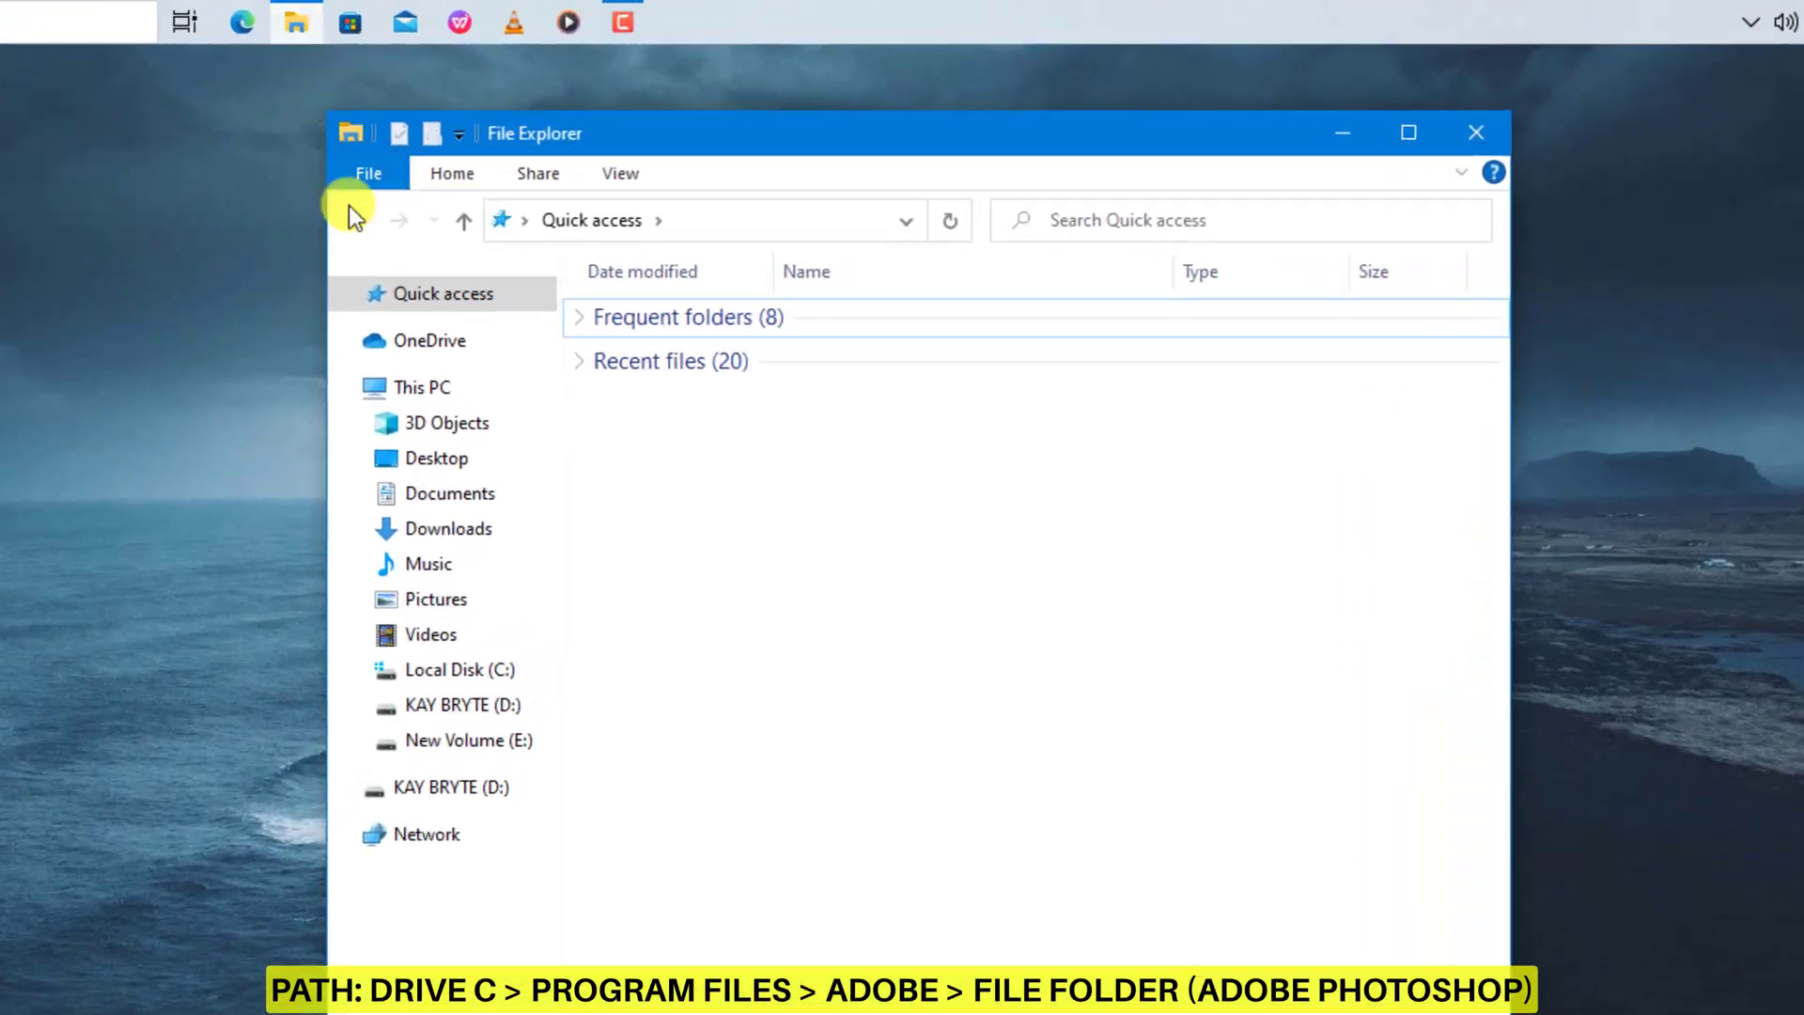
left_click(512, 301)
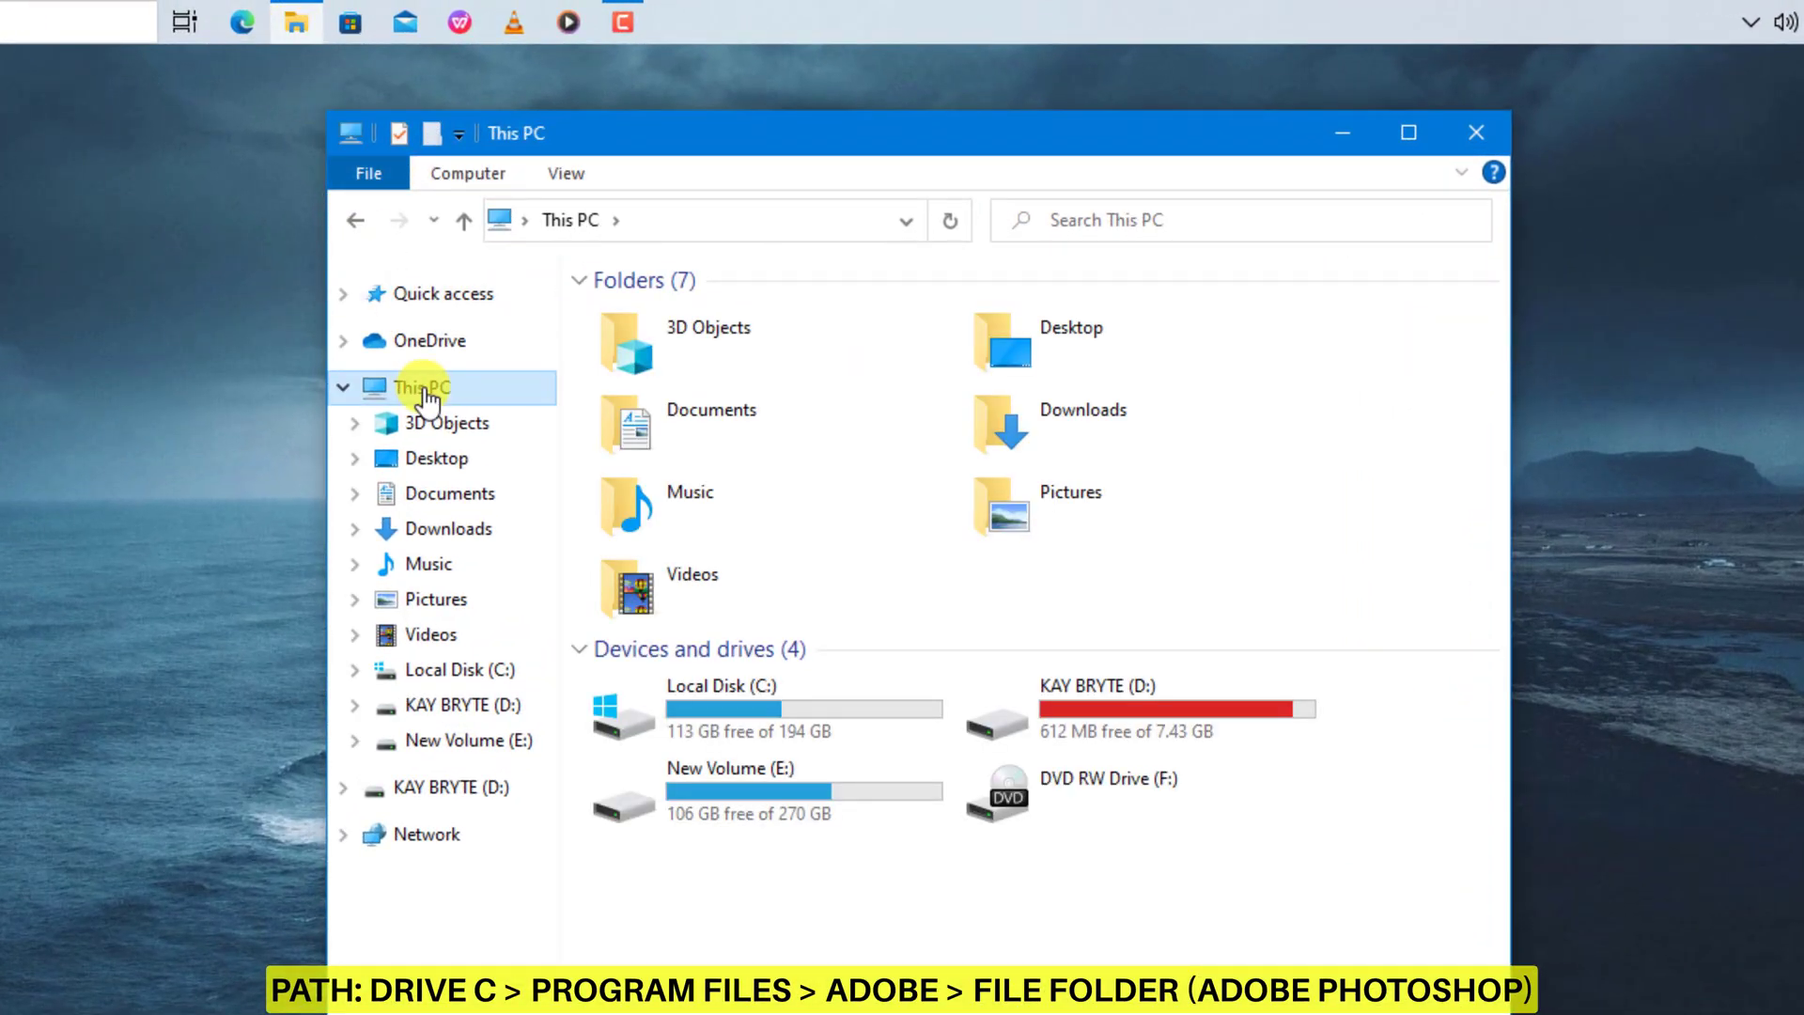
double_click(725, 718)
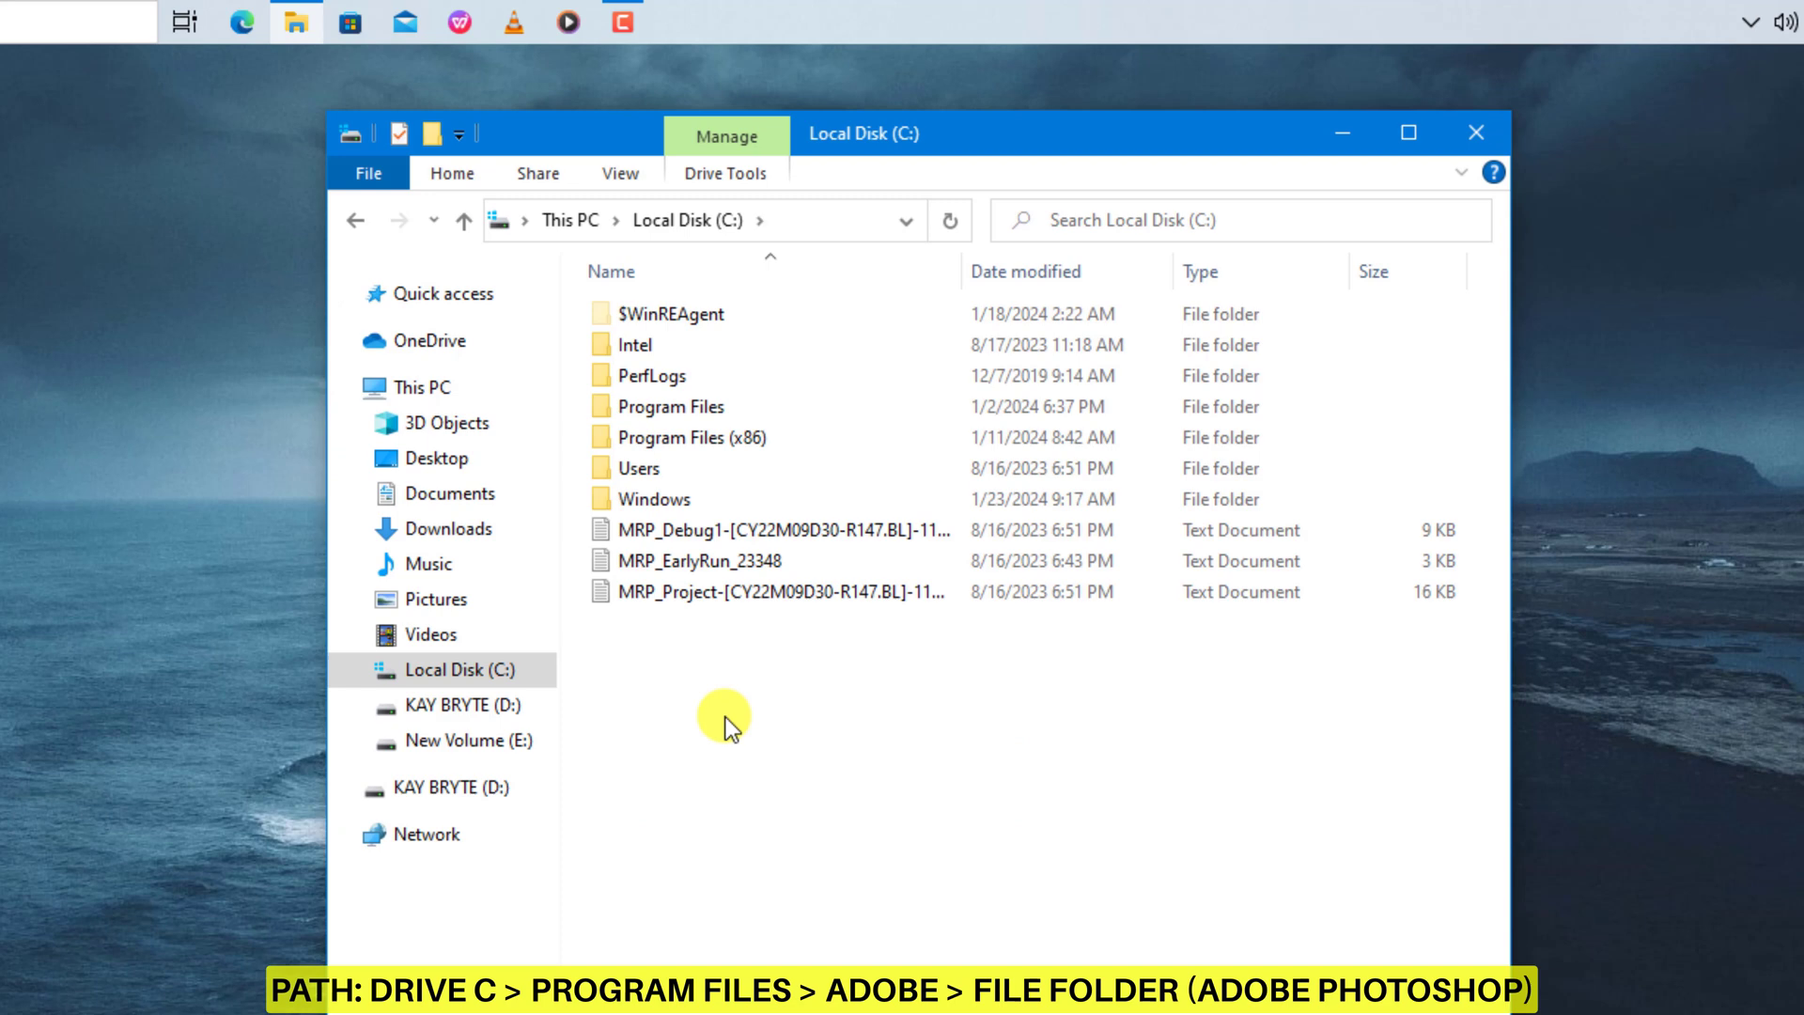
double_click(686, 409)
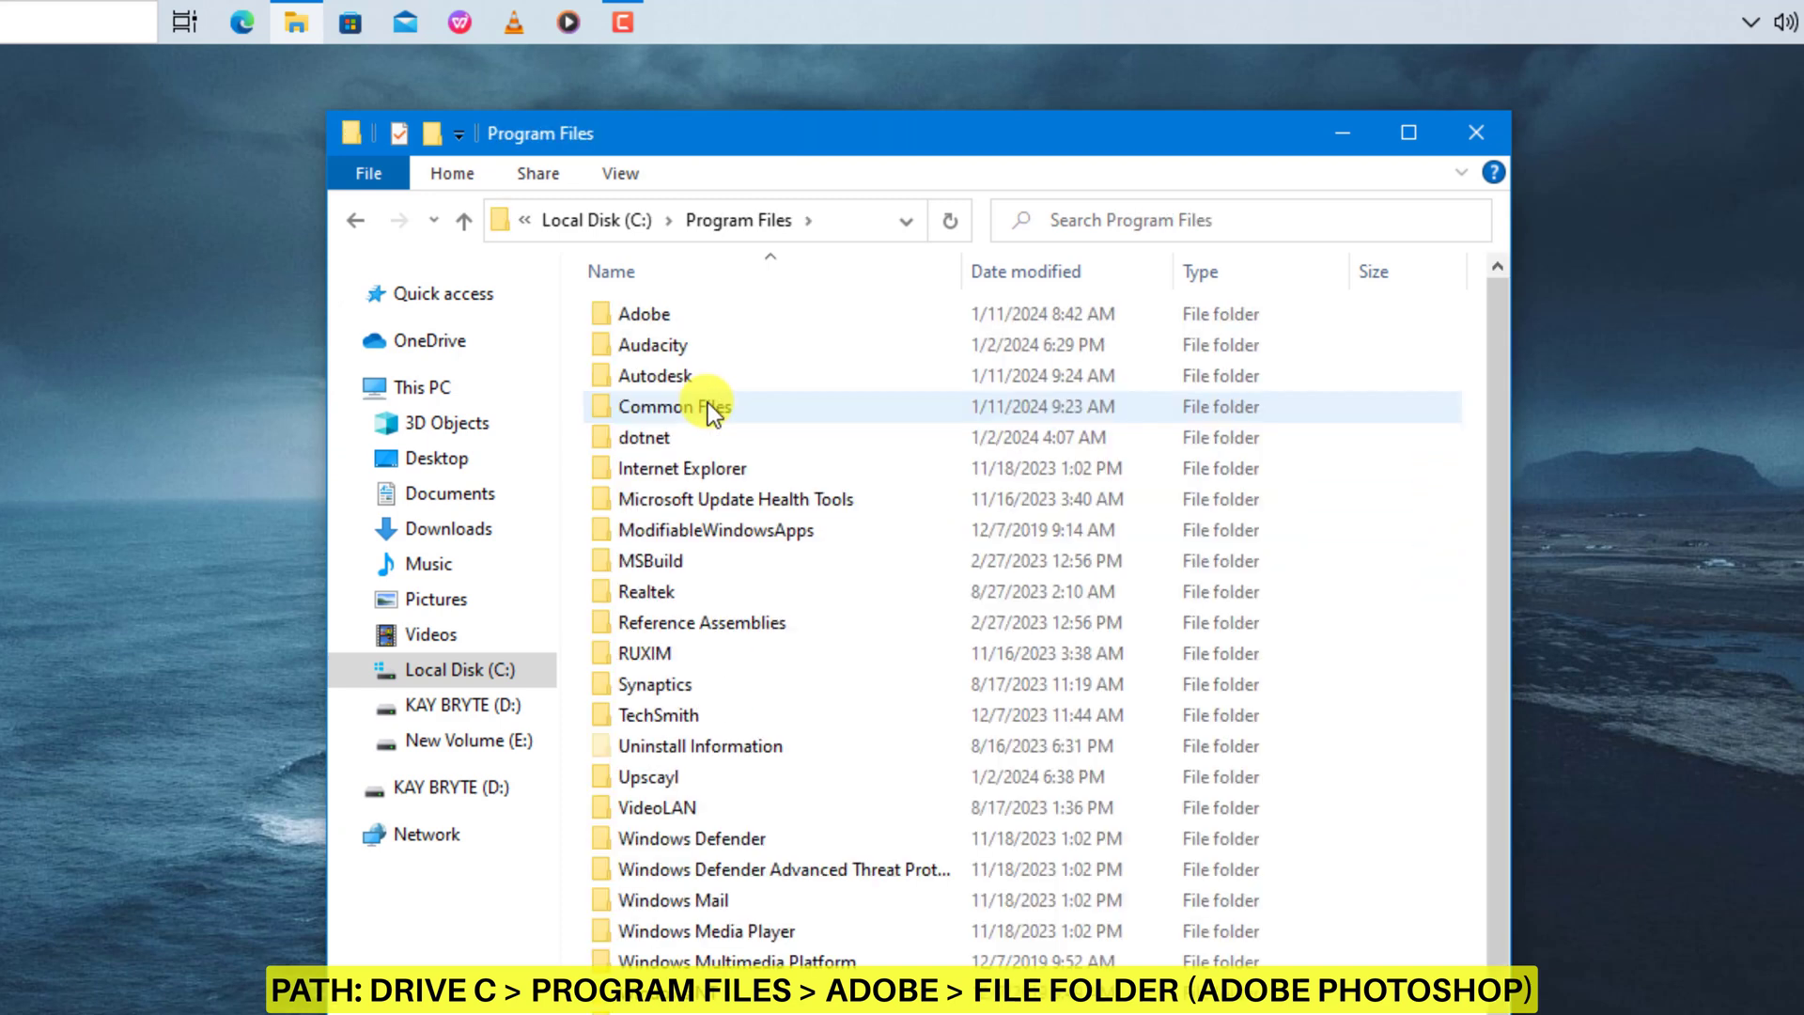
double_click(744, 319)
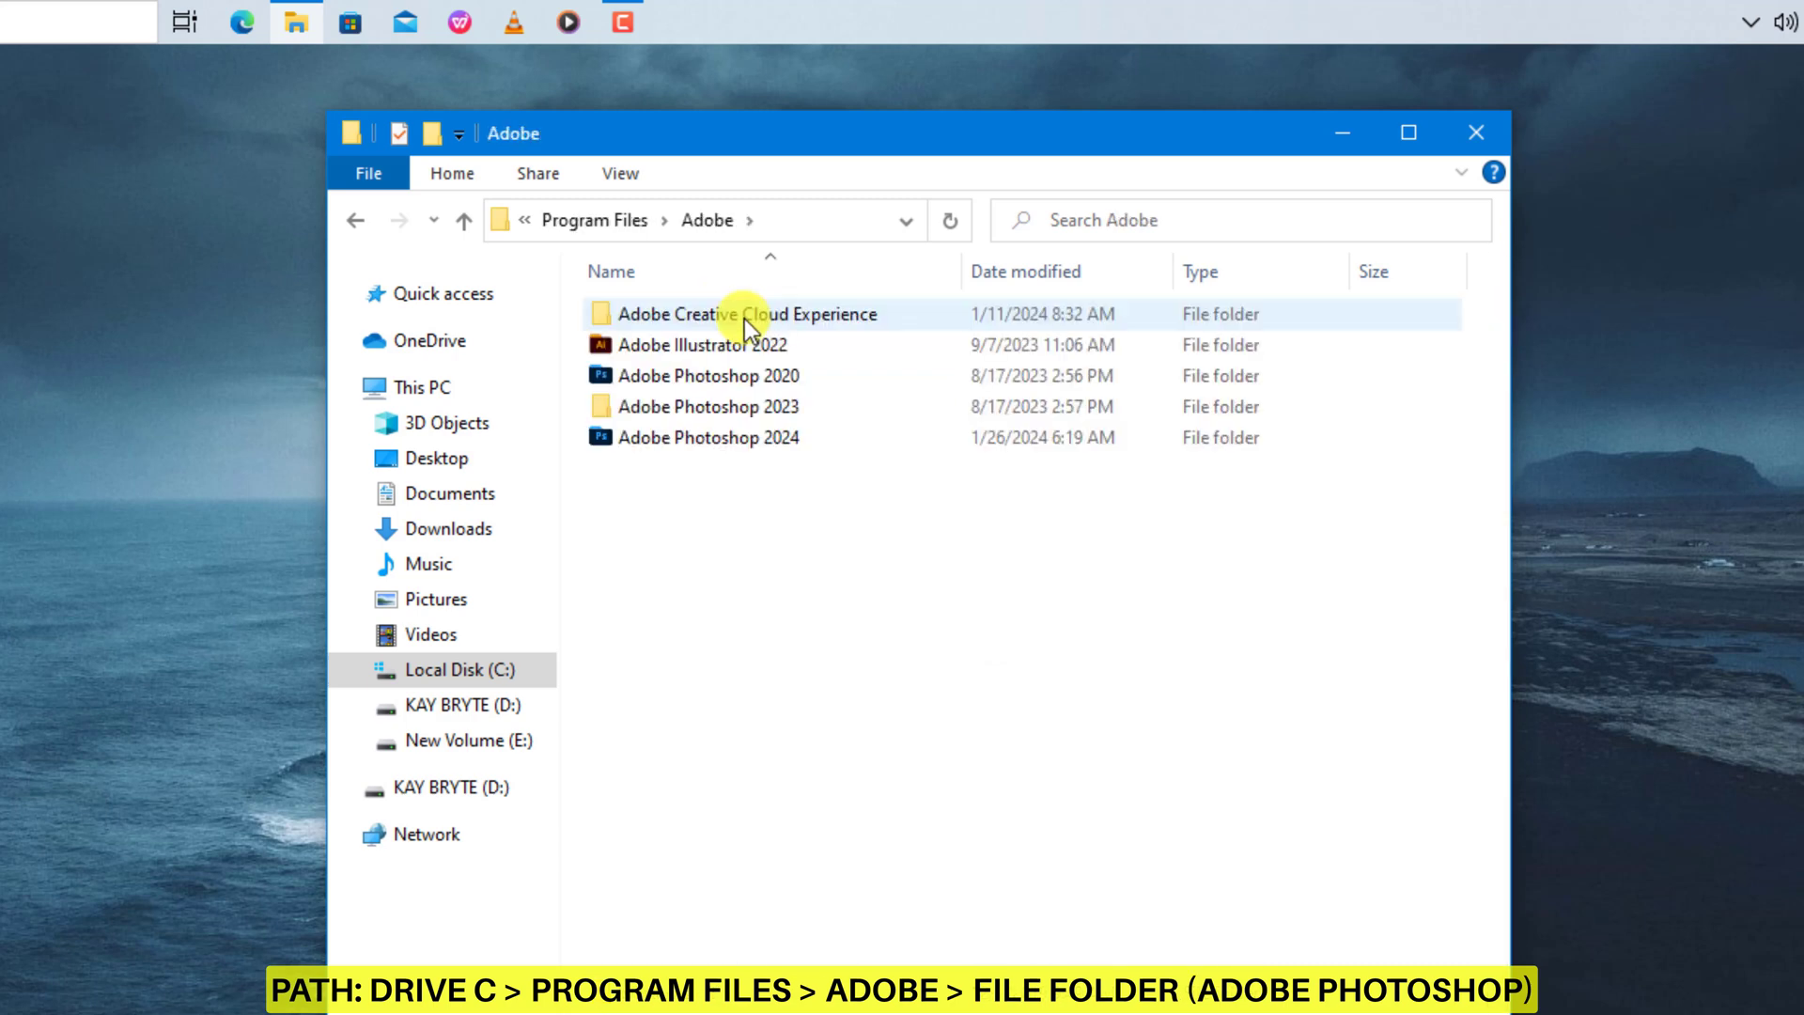
double_click(757, 436)
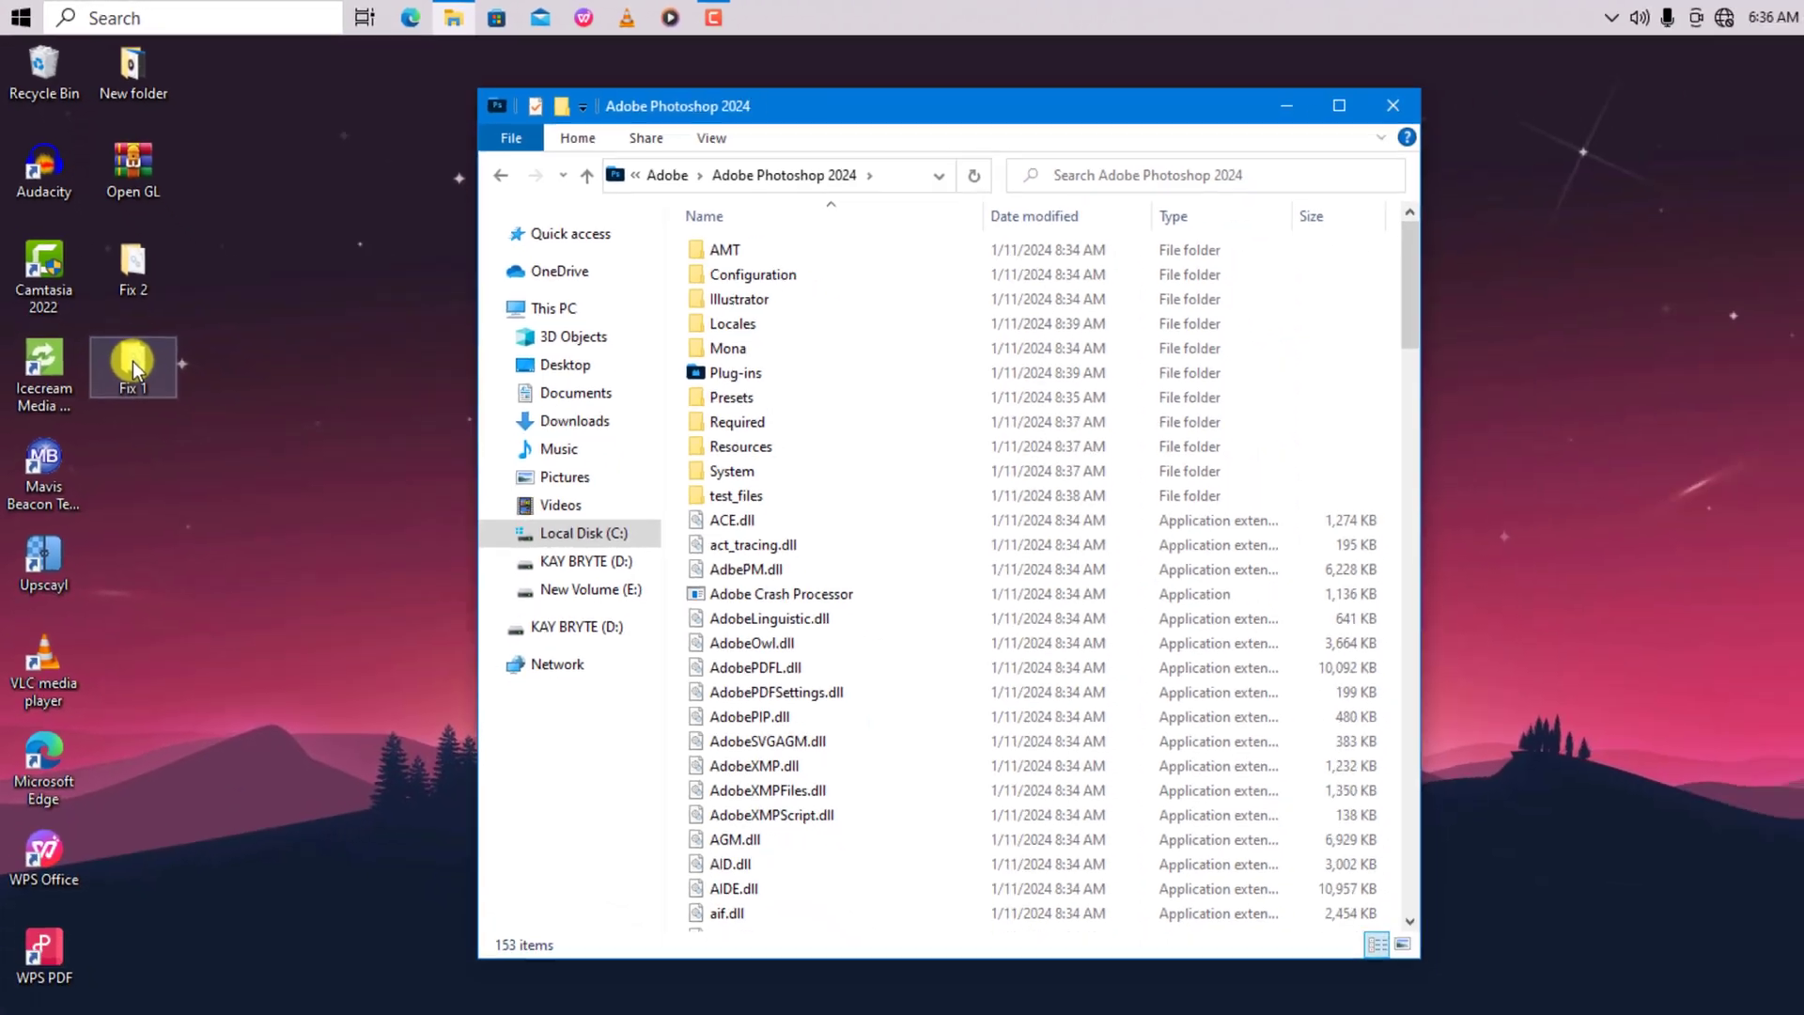
- Copy opengl32.dll from the desktop's Fix 1 folder, then close that window
double_click(132, 362)
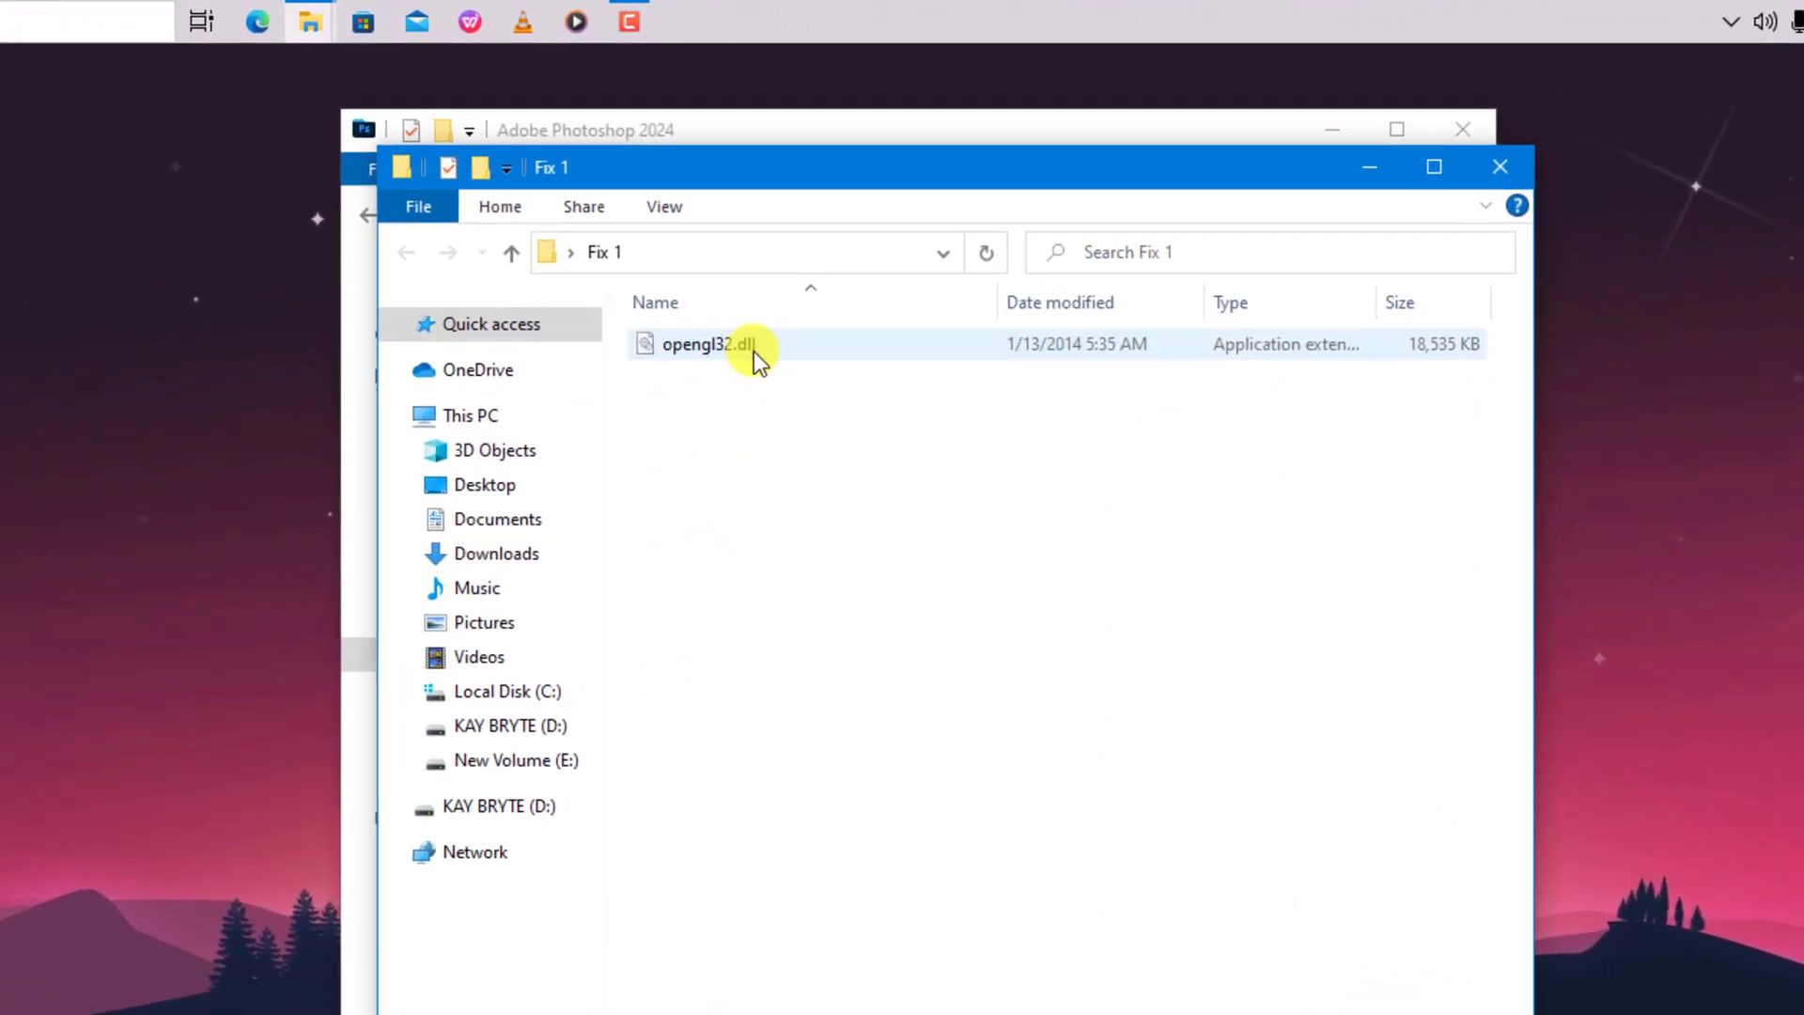
left_click(753, 348)
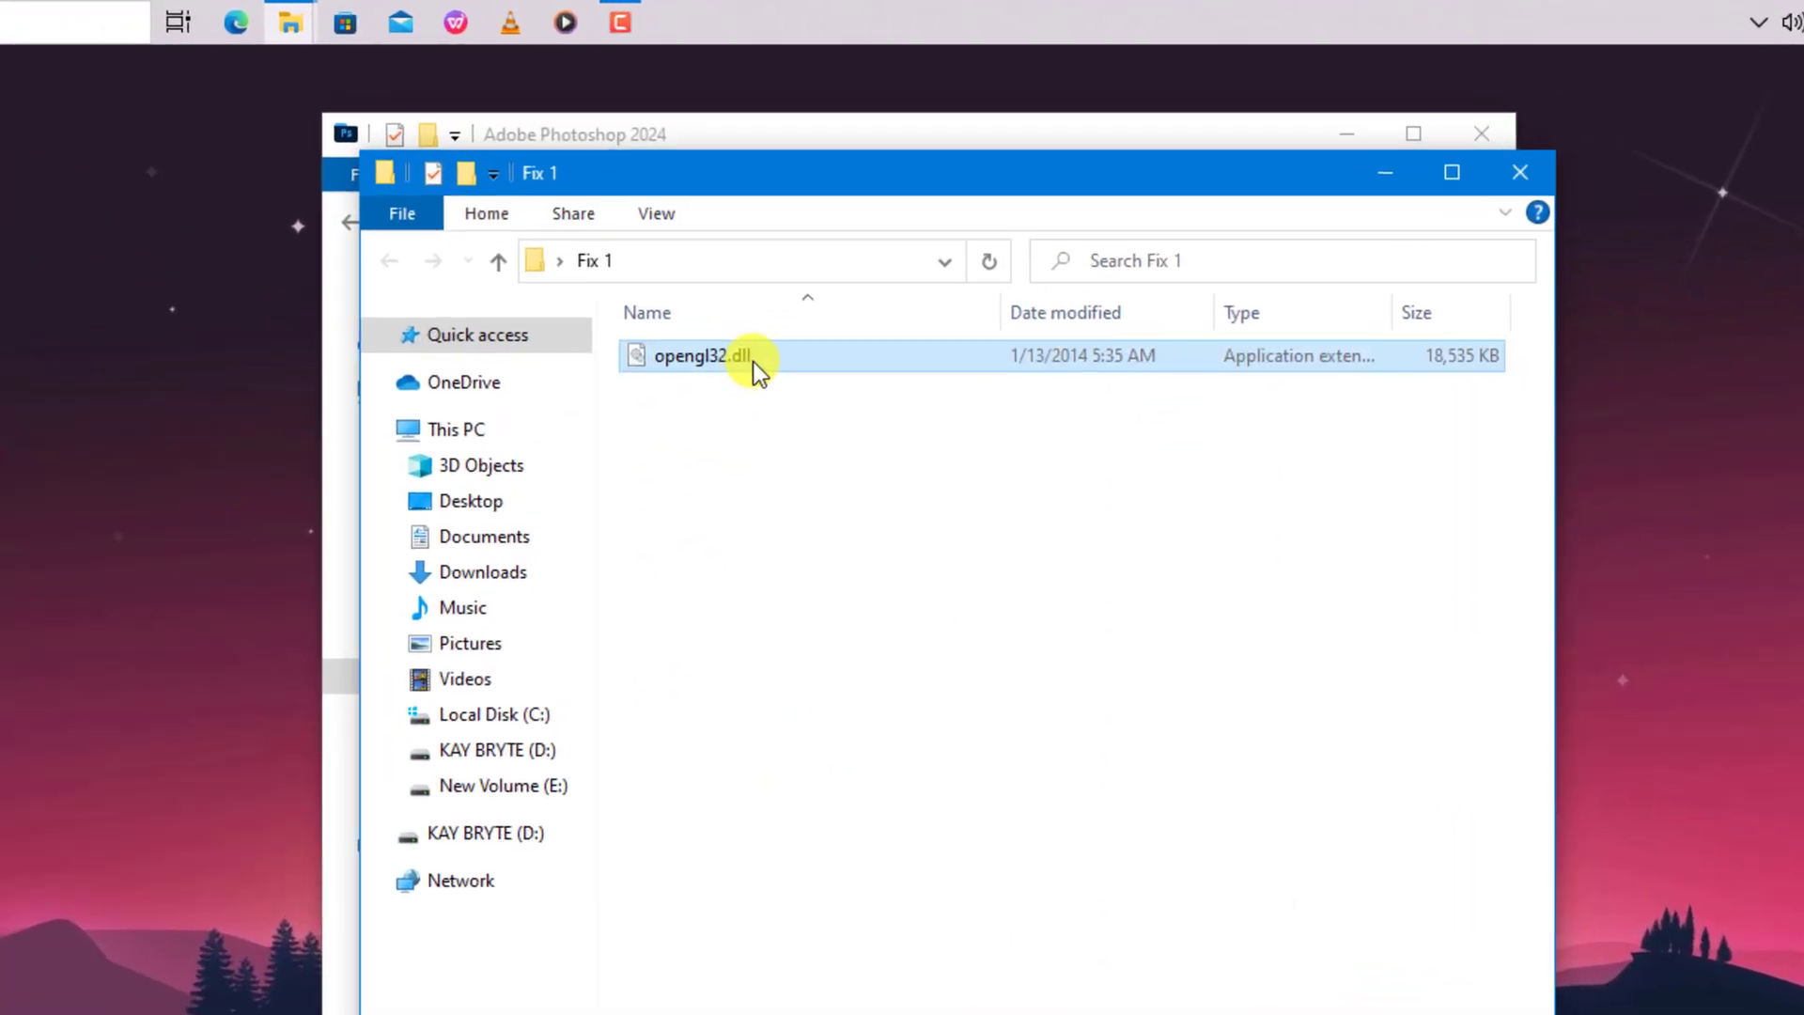
right_click(755, 362)
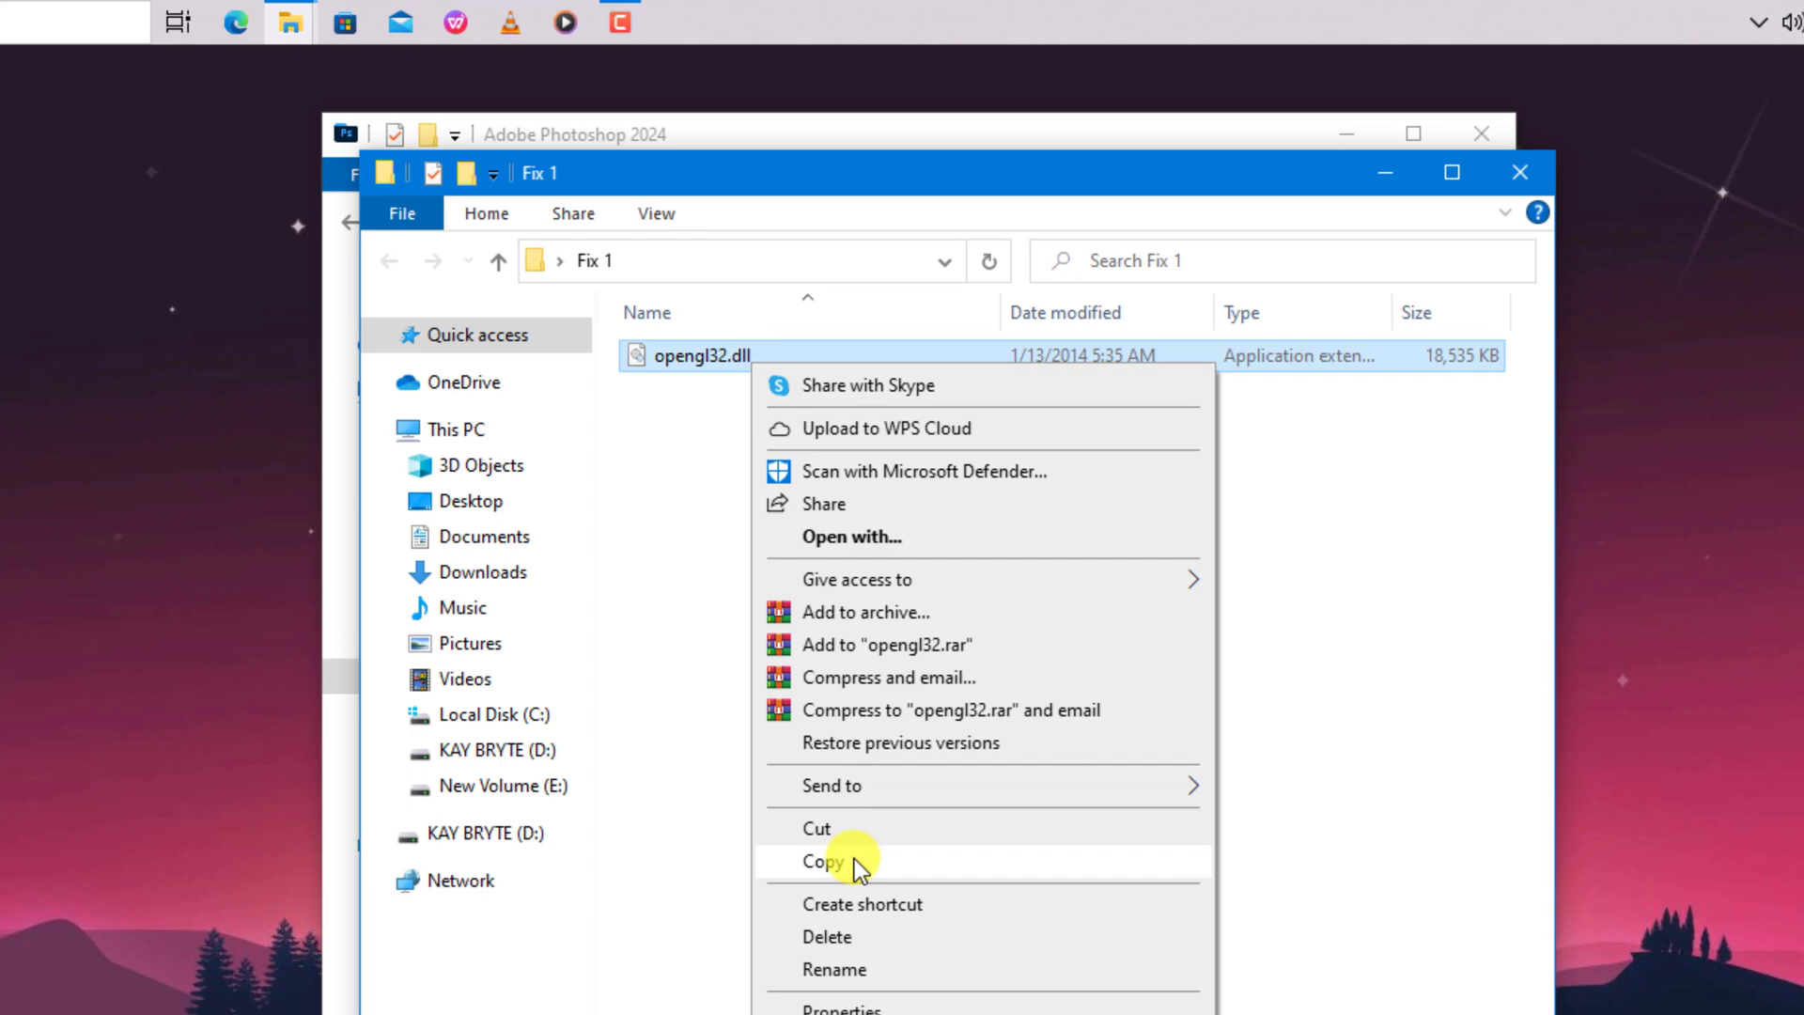
left_click(823, 861)
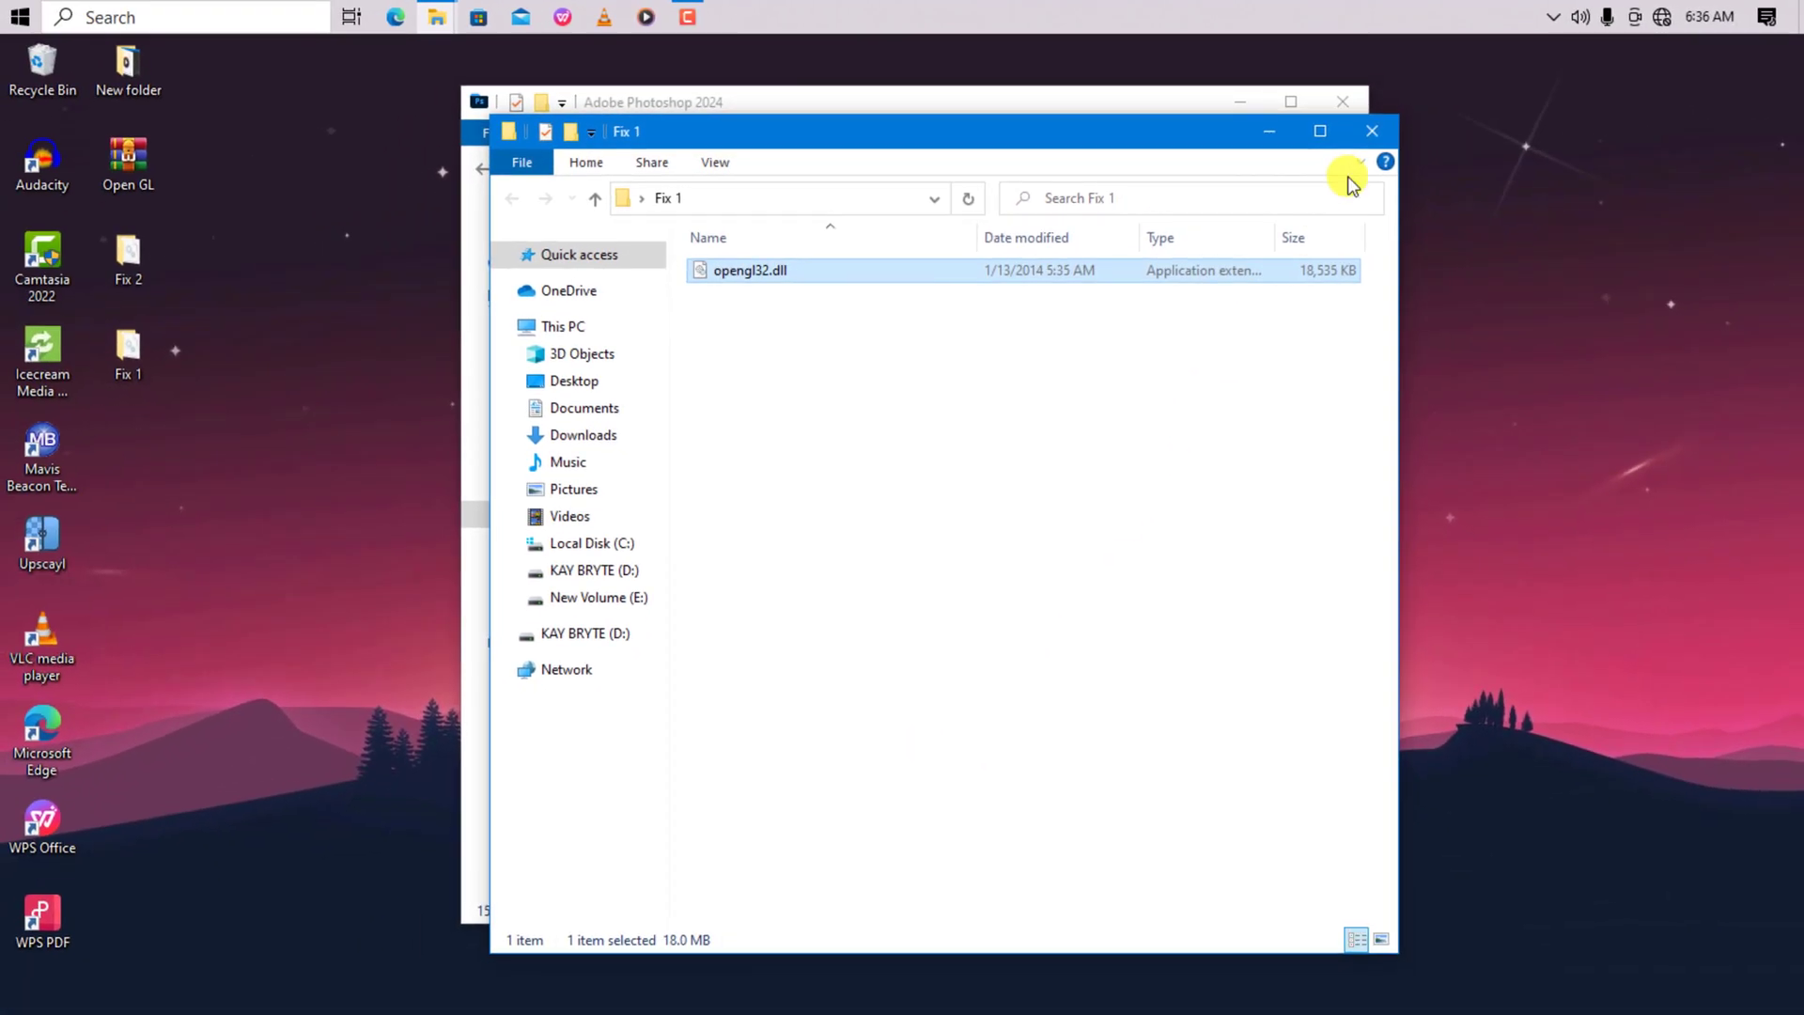
left_click(1373, 131)
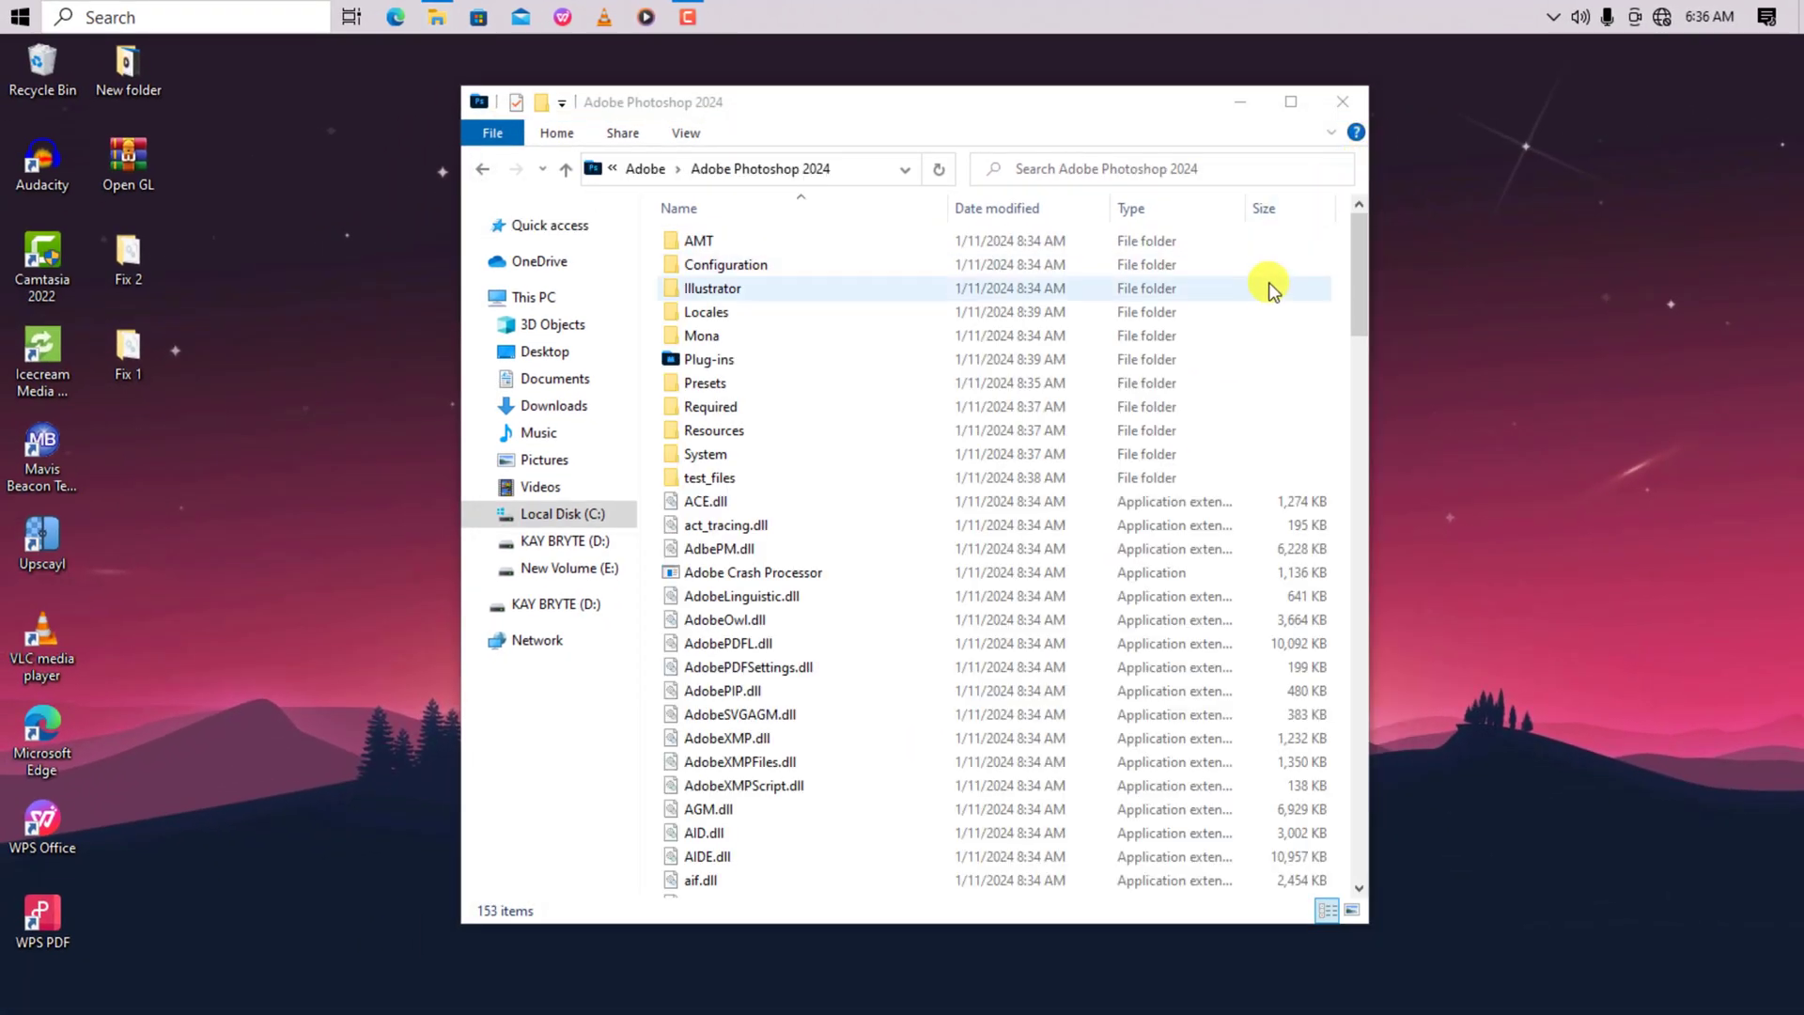
- Paste opengl32.dll into the Adobe Photoshop 2024 folder, granting administrator permission
right_click(1335, 470)
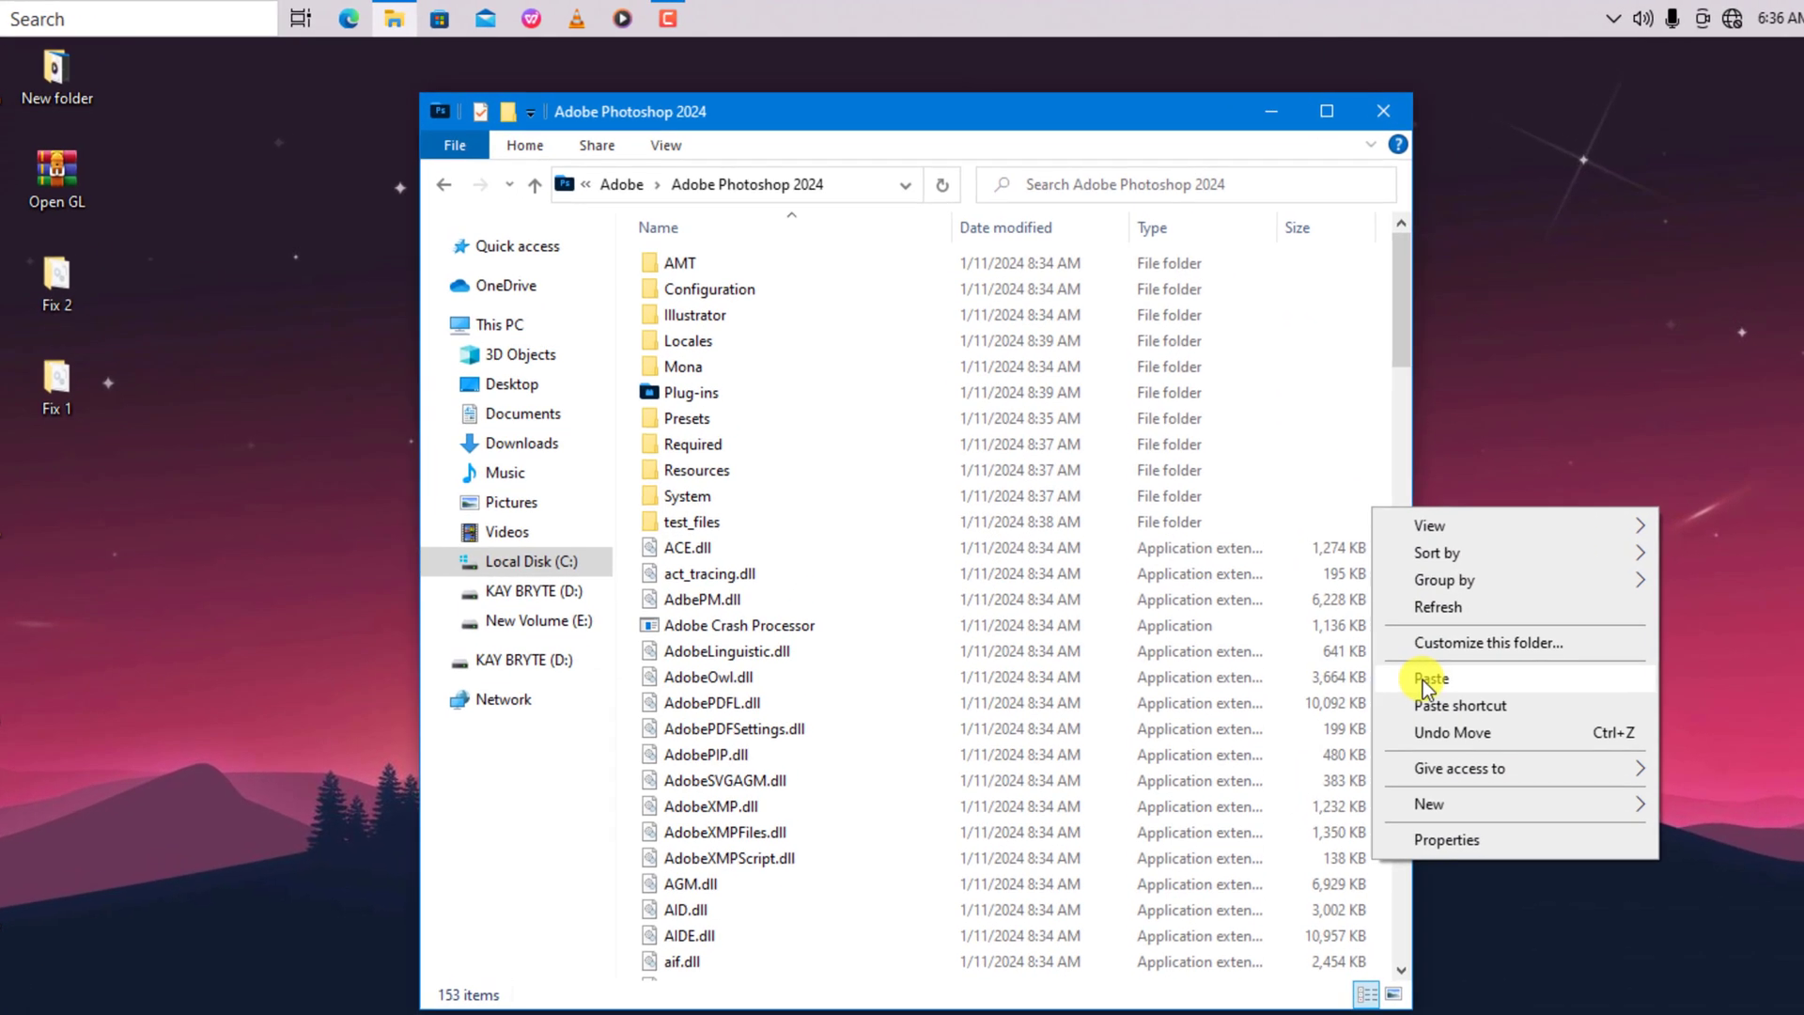
left_click(1424, 679)
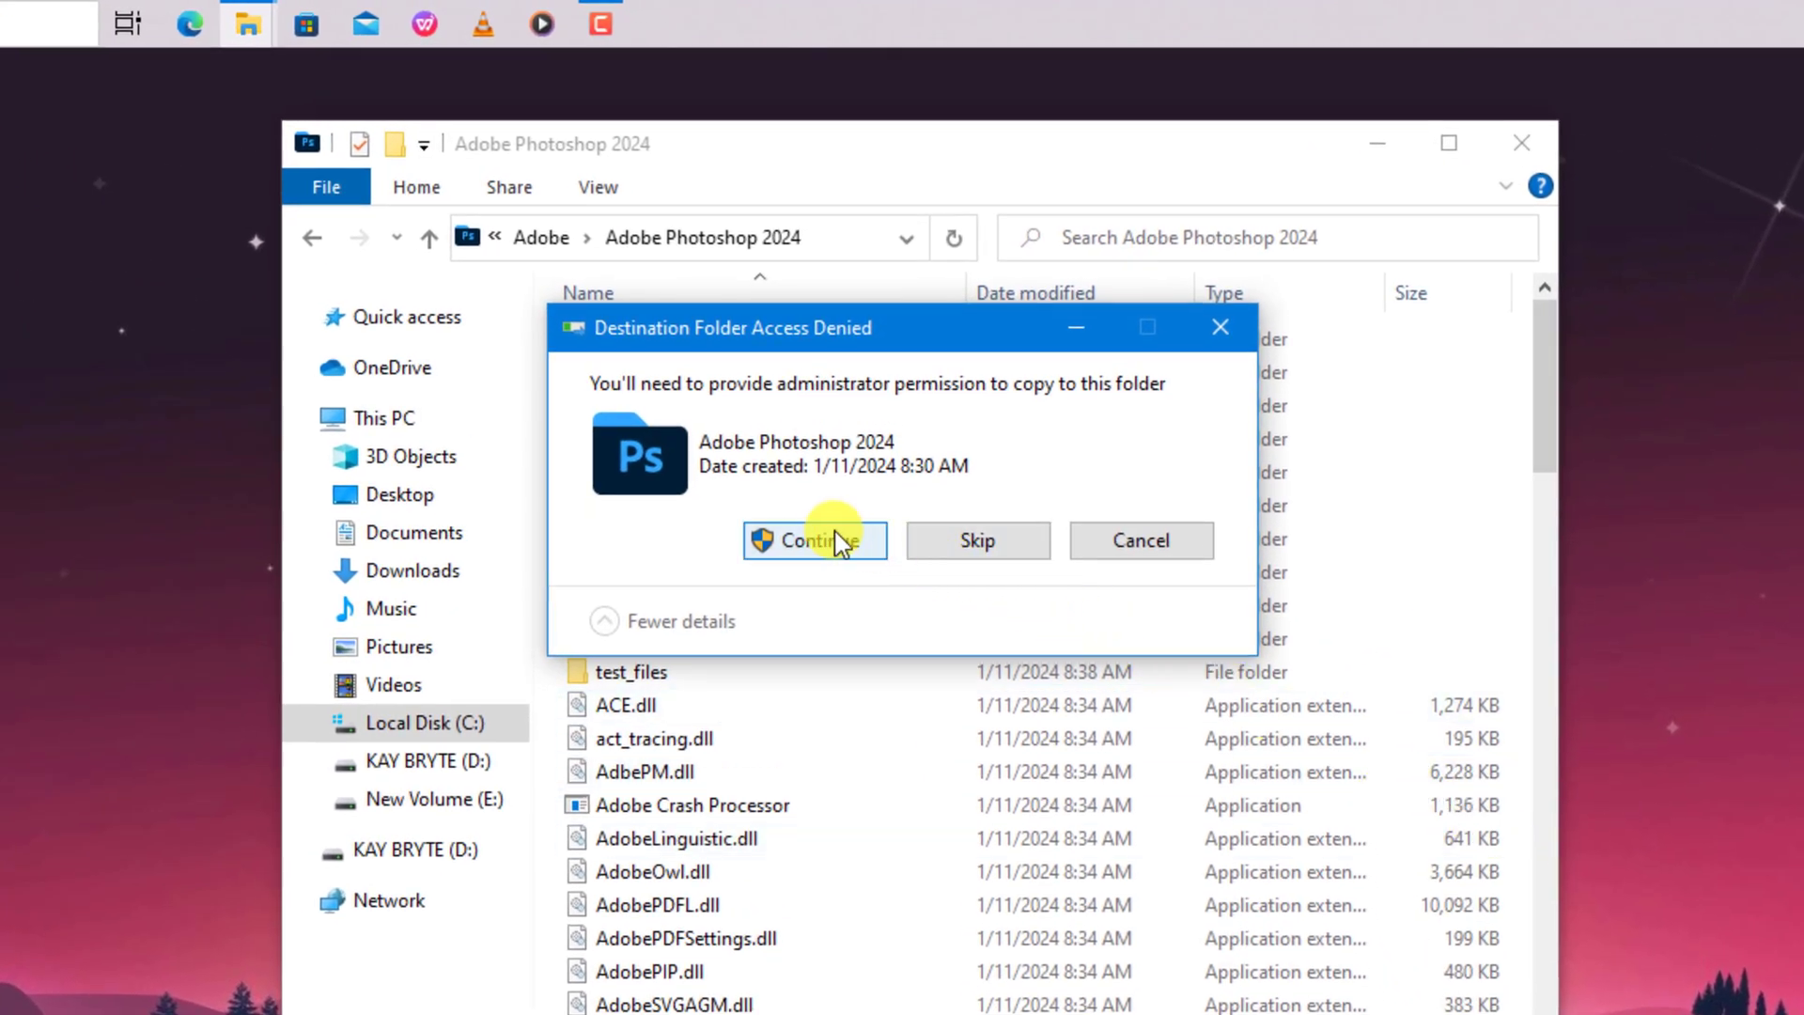
left_click(833, 545)
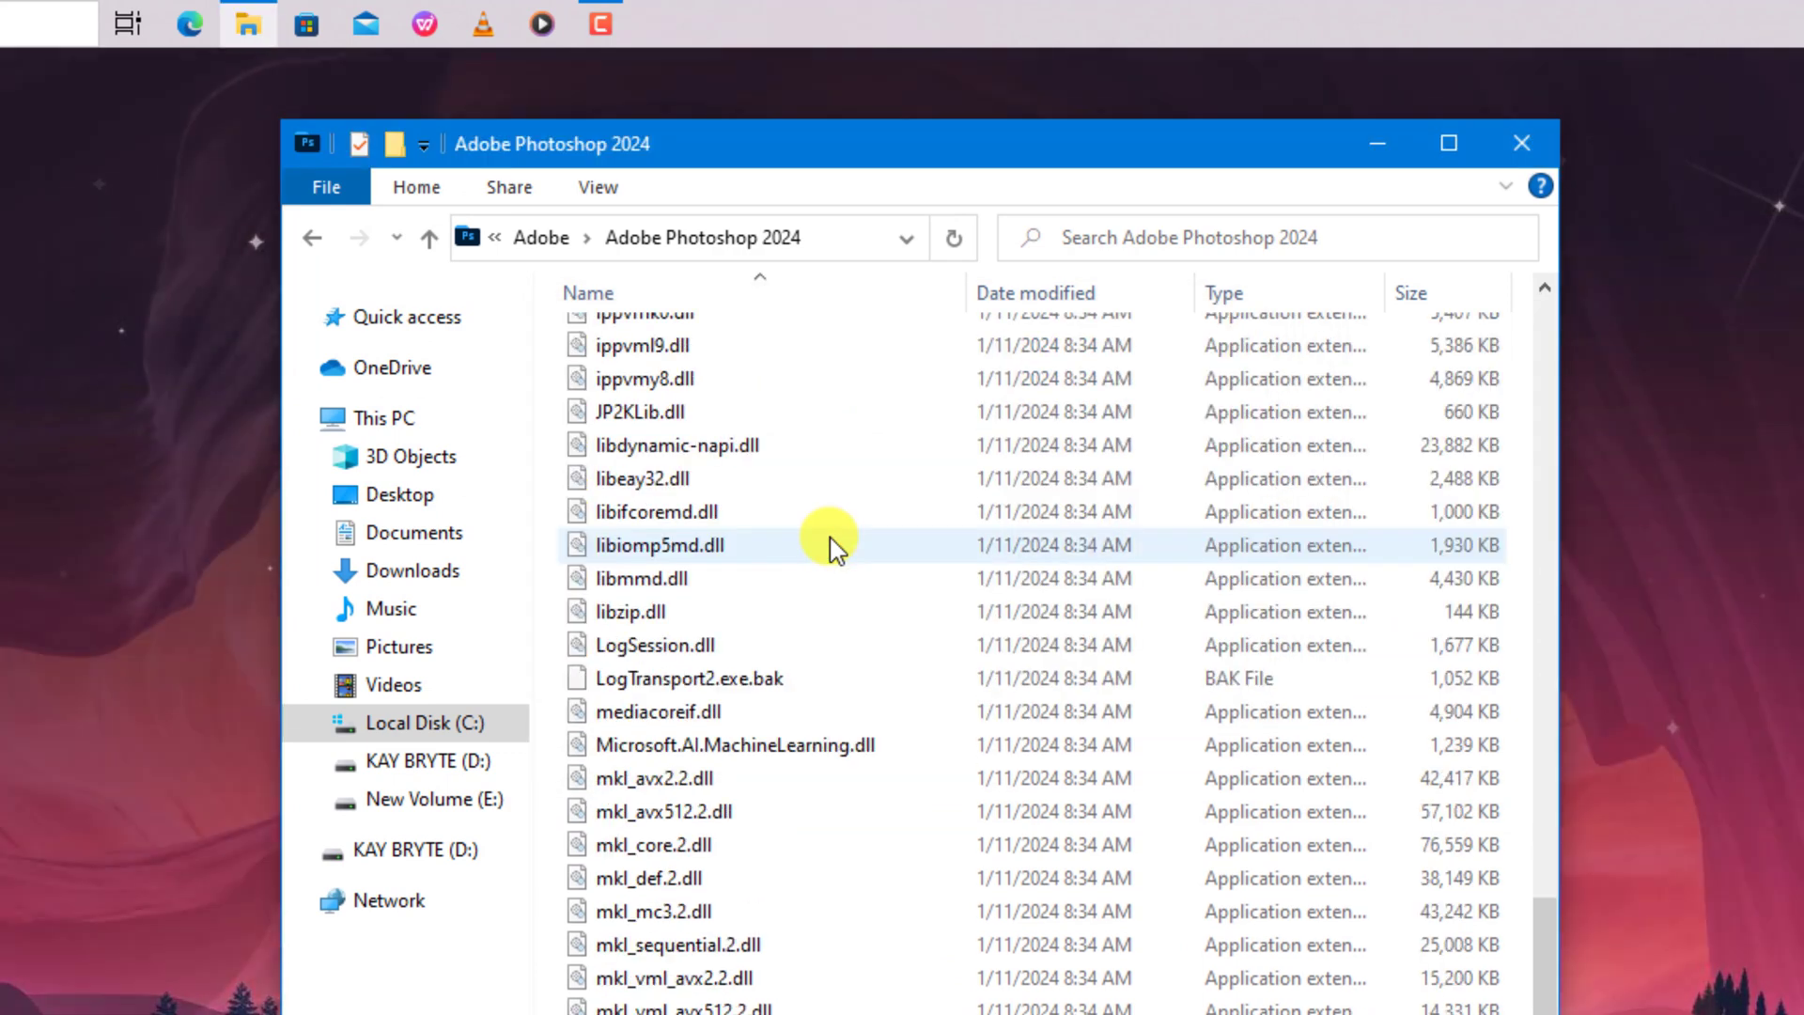
scroll(833, 545, "down", 3)
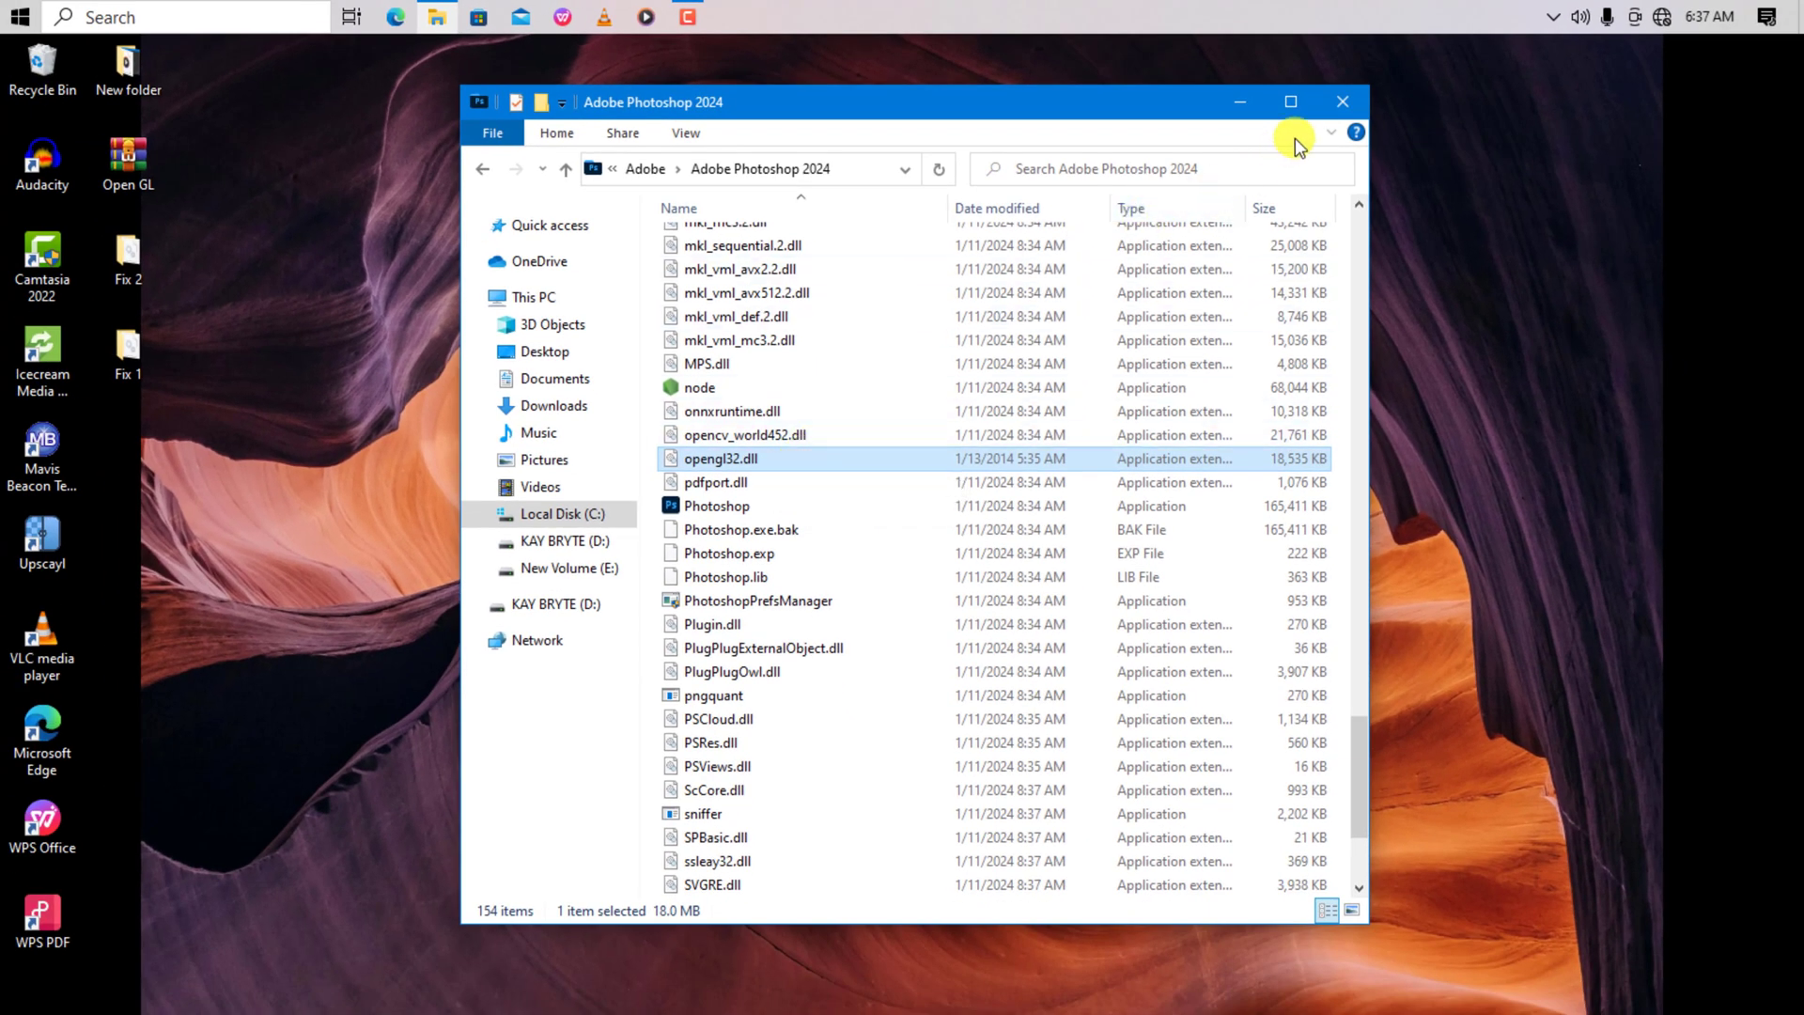
- Relaunch Photoshop 2024 from the Start apps list, reaching the warning that now lists OpenGL available
left_click(1347, 101)
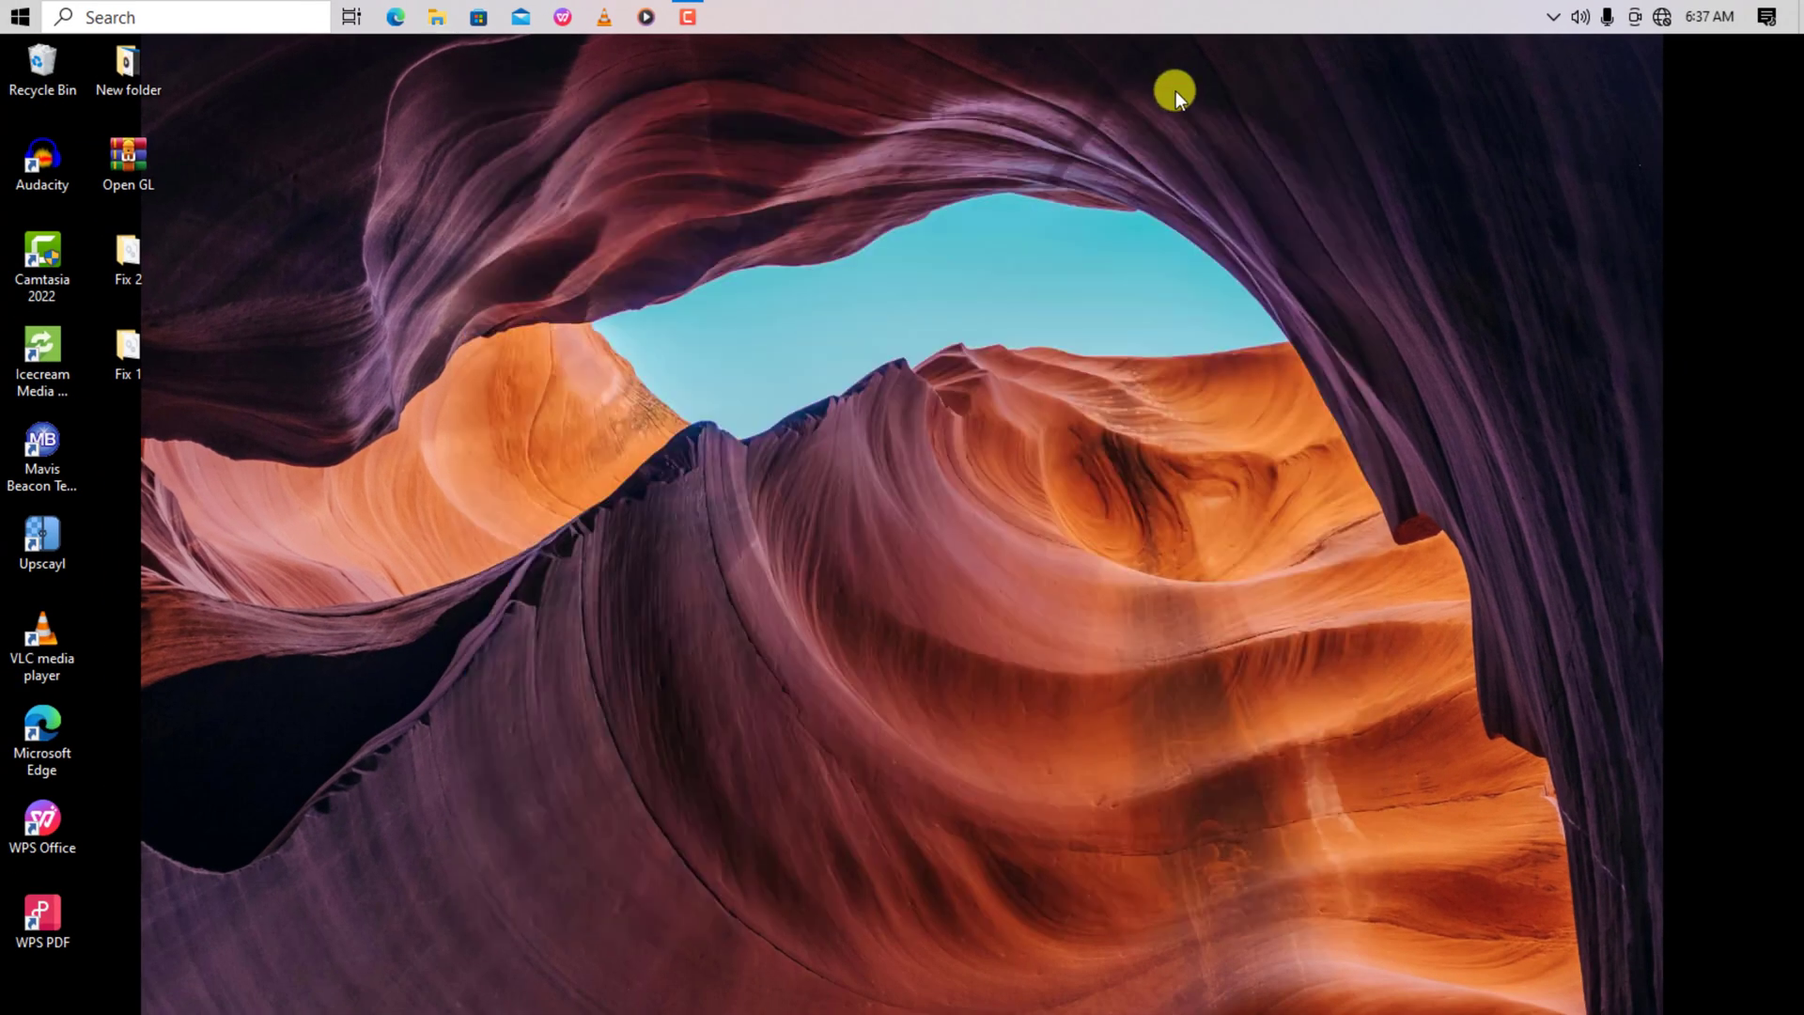
left_click(20, 18)
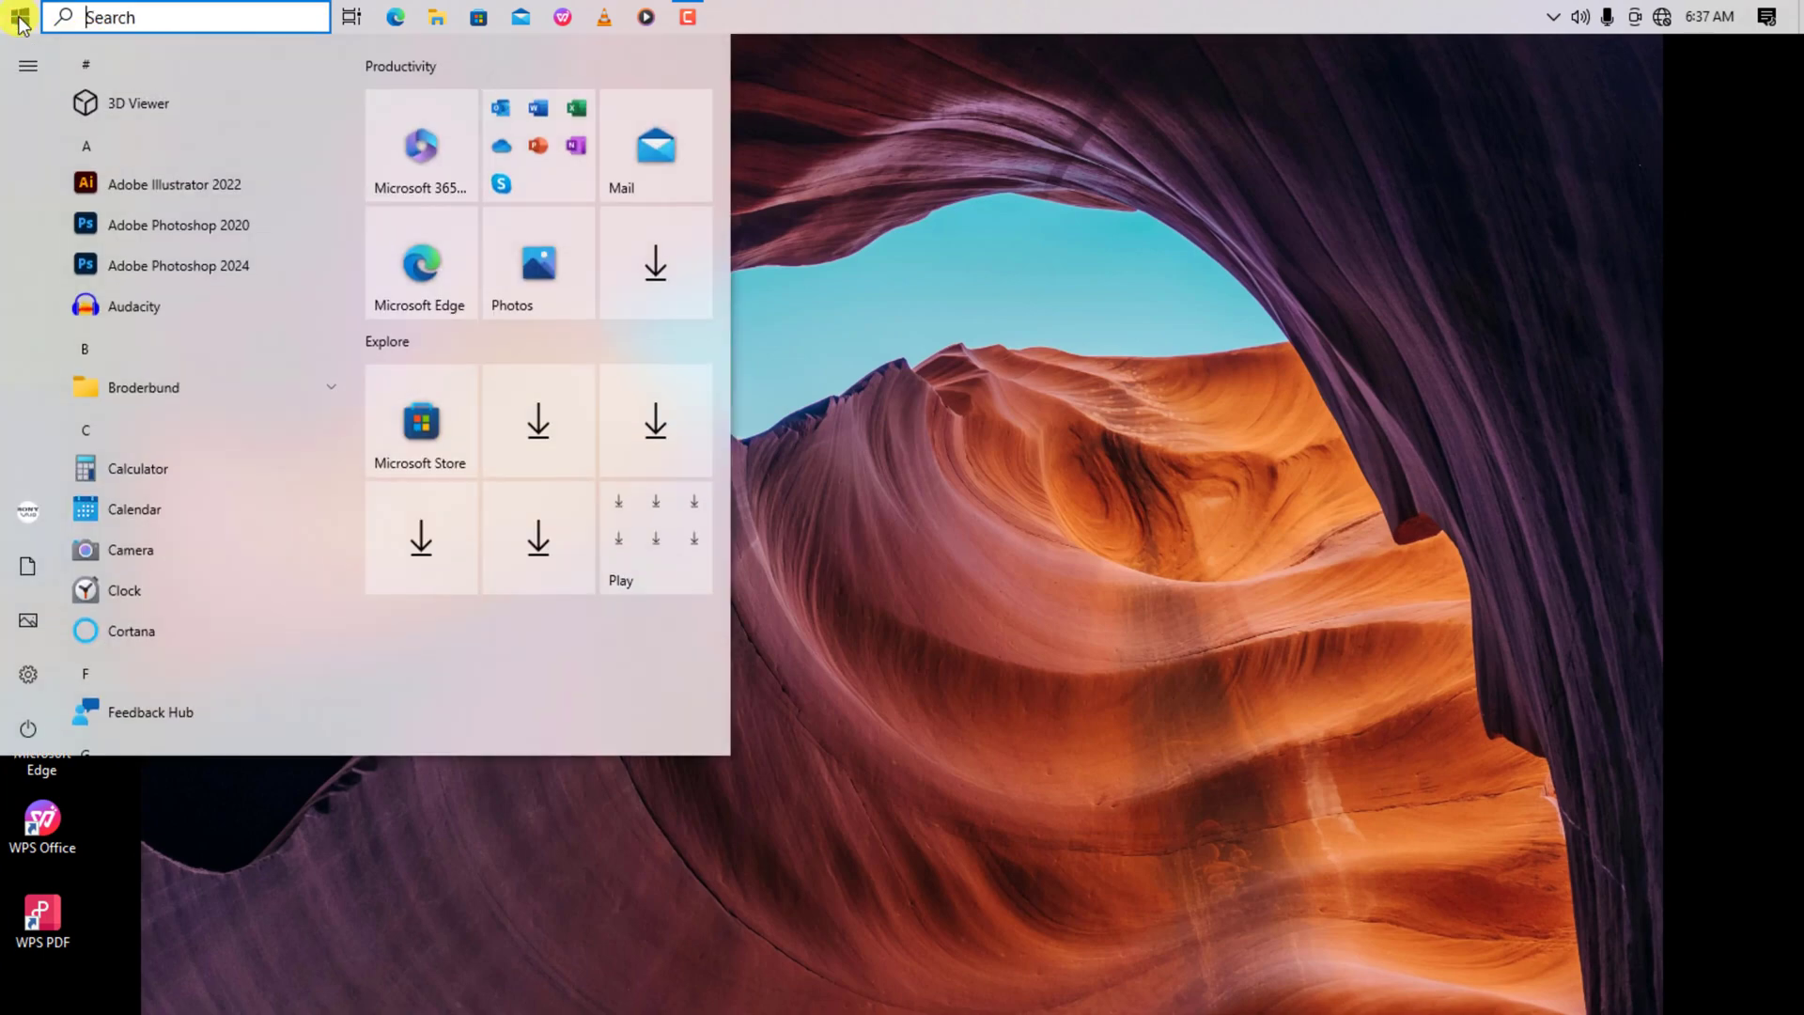
left_click(145, 264)
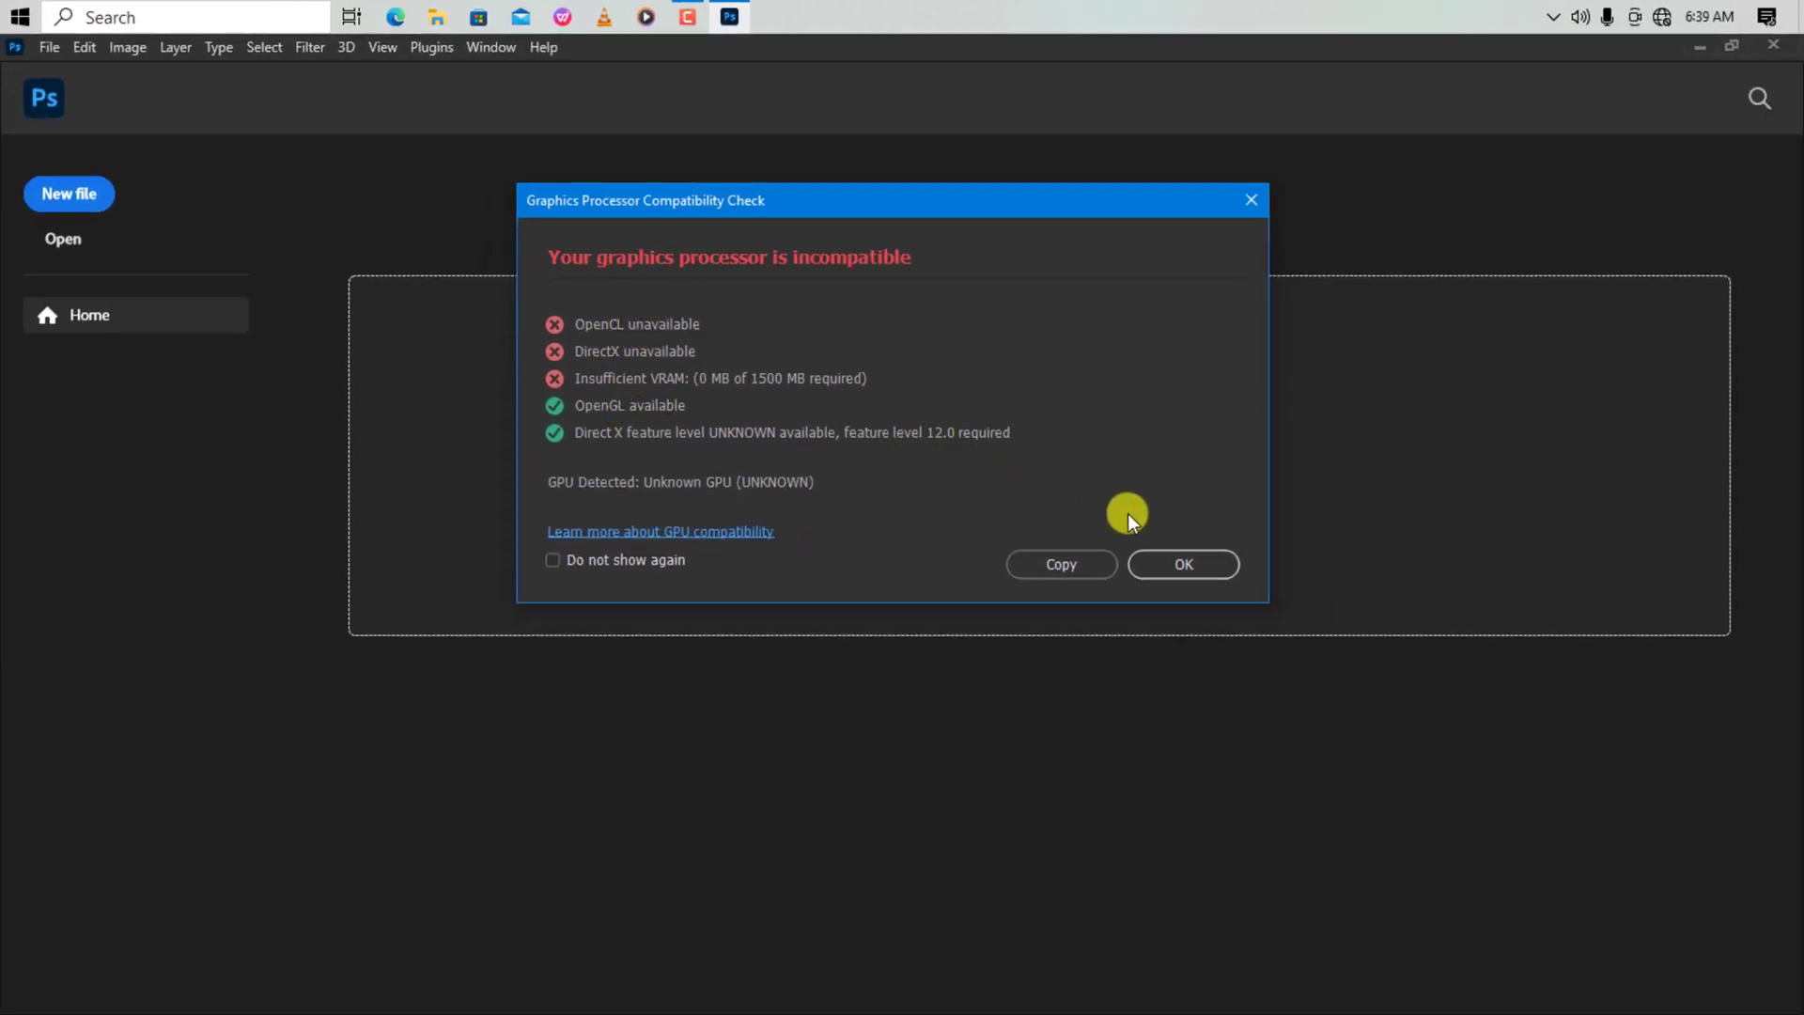
left_click(1181, 562)
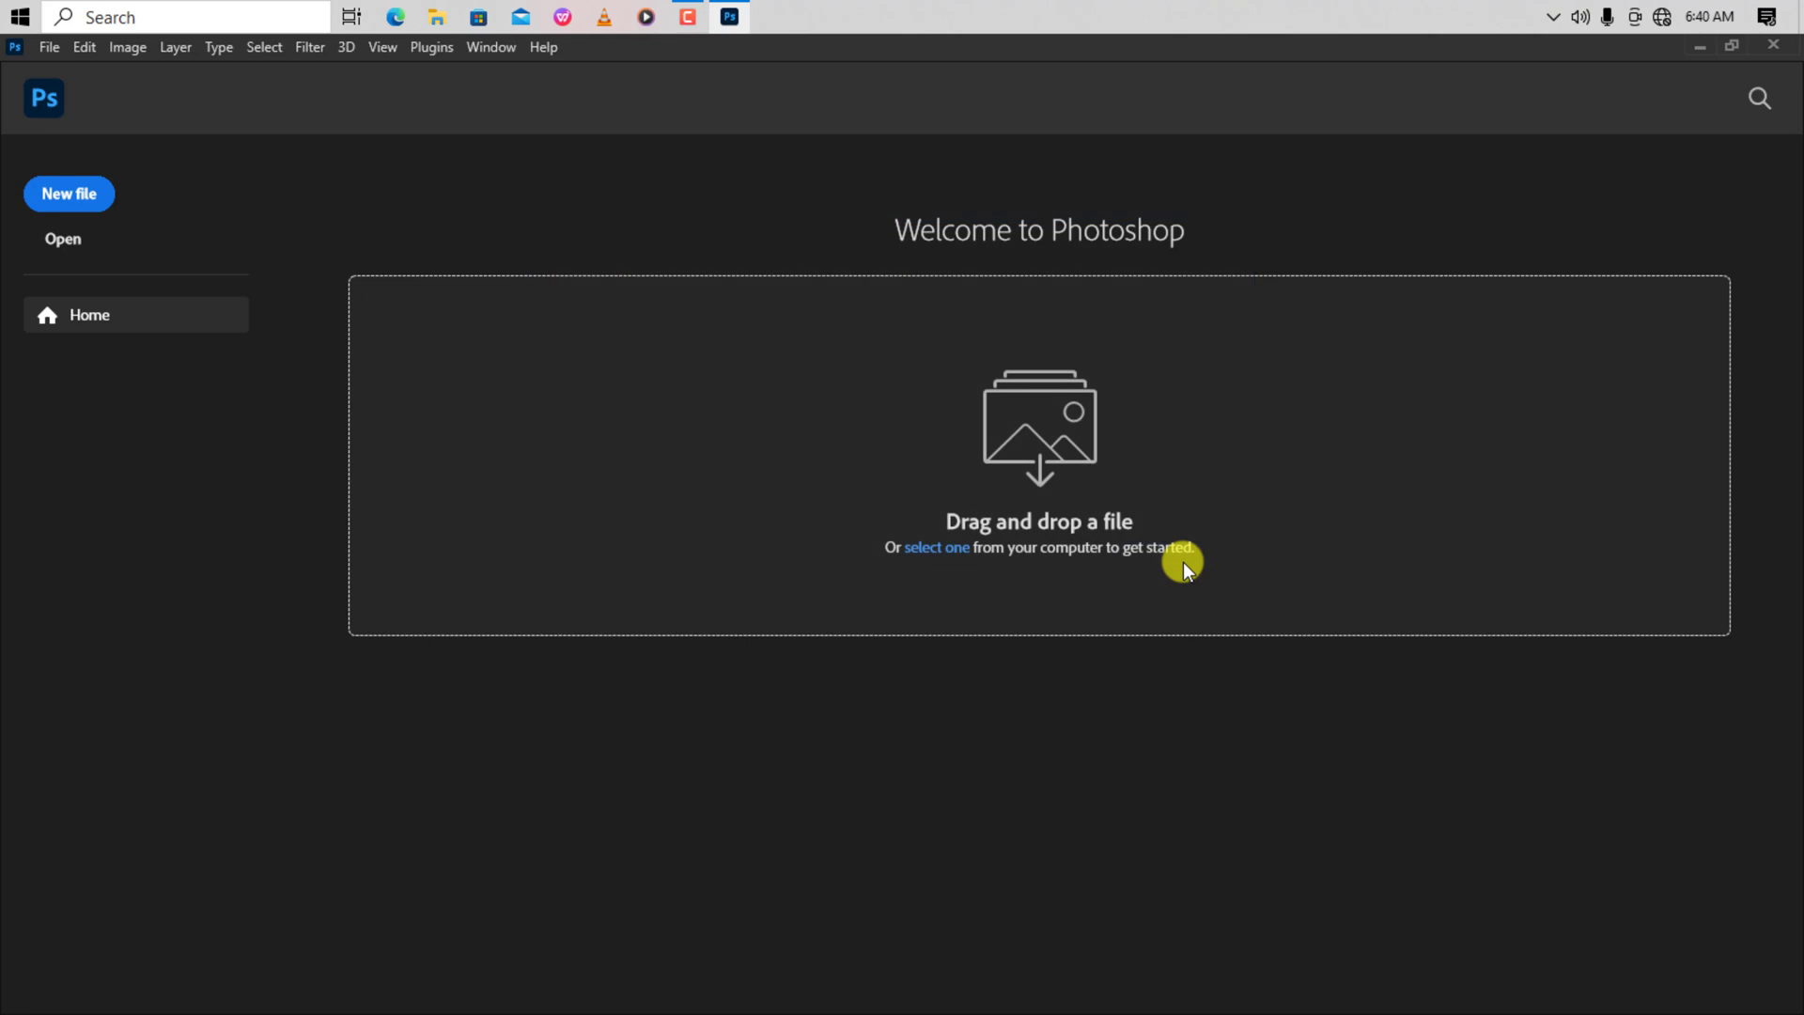
key("ctrl+k")
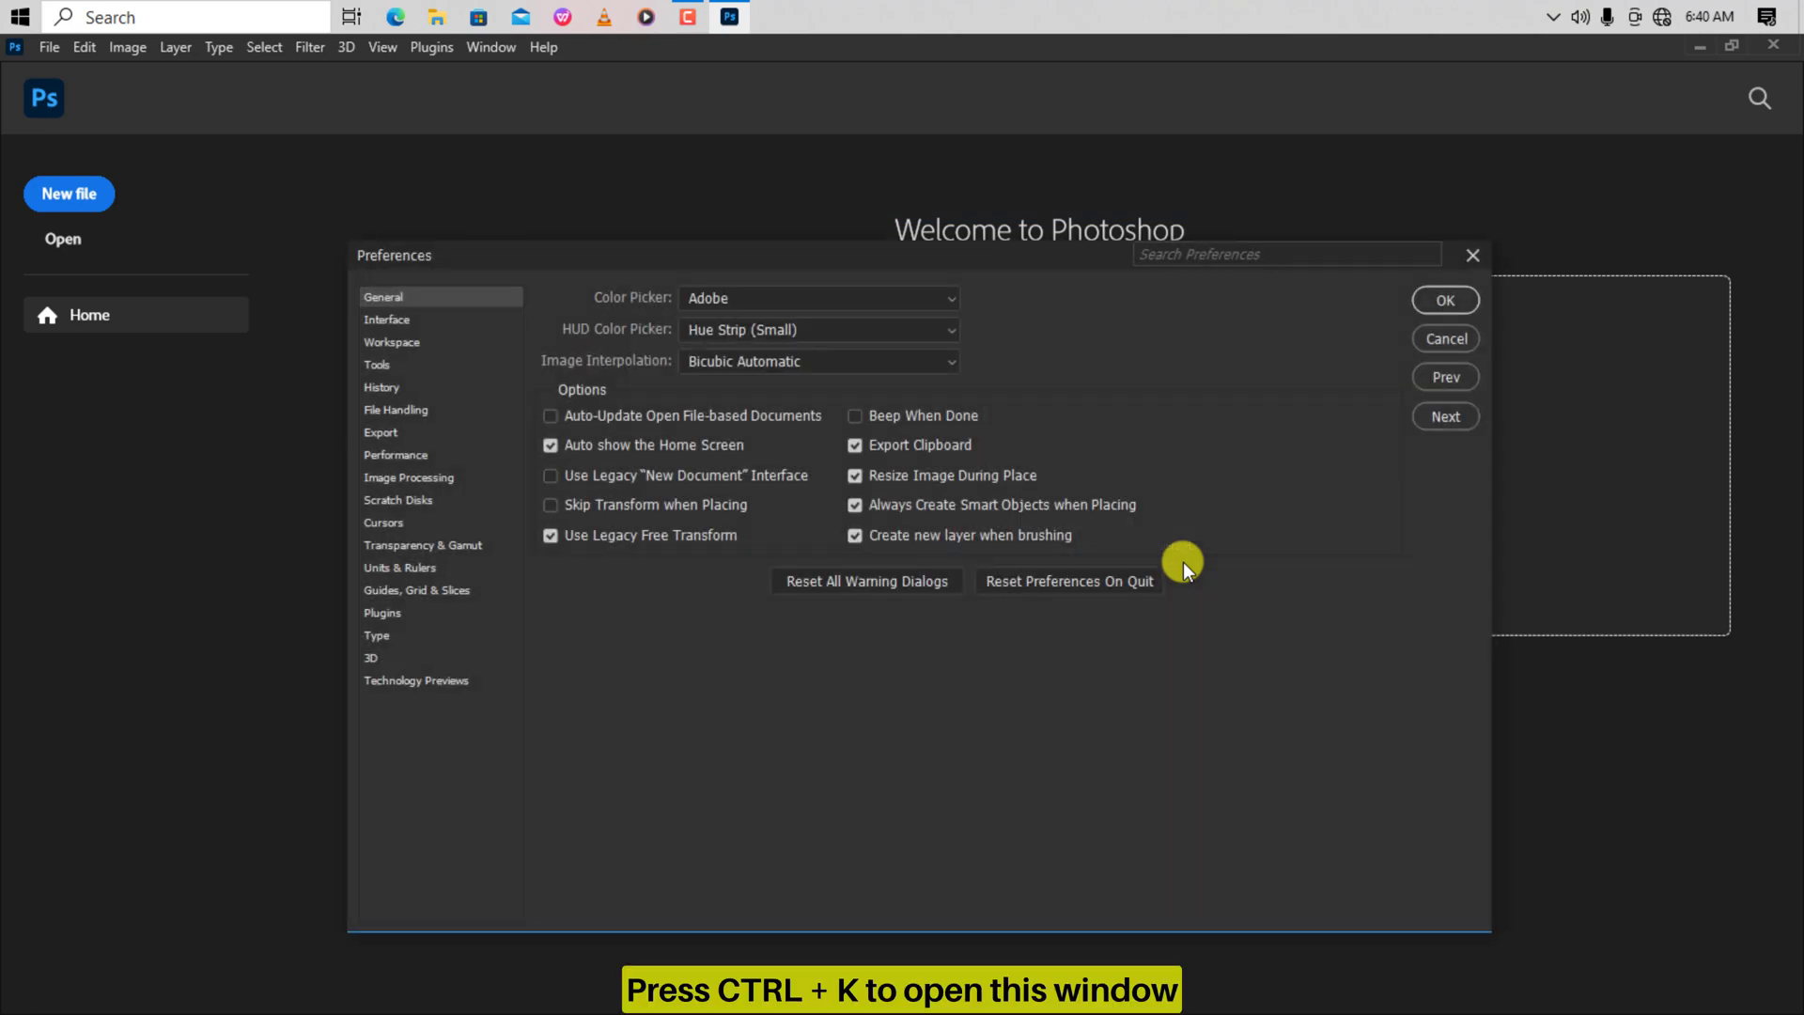
left_click(423, 455)
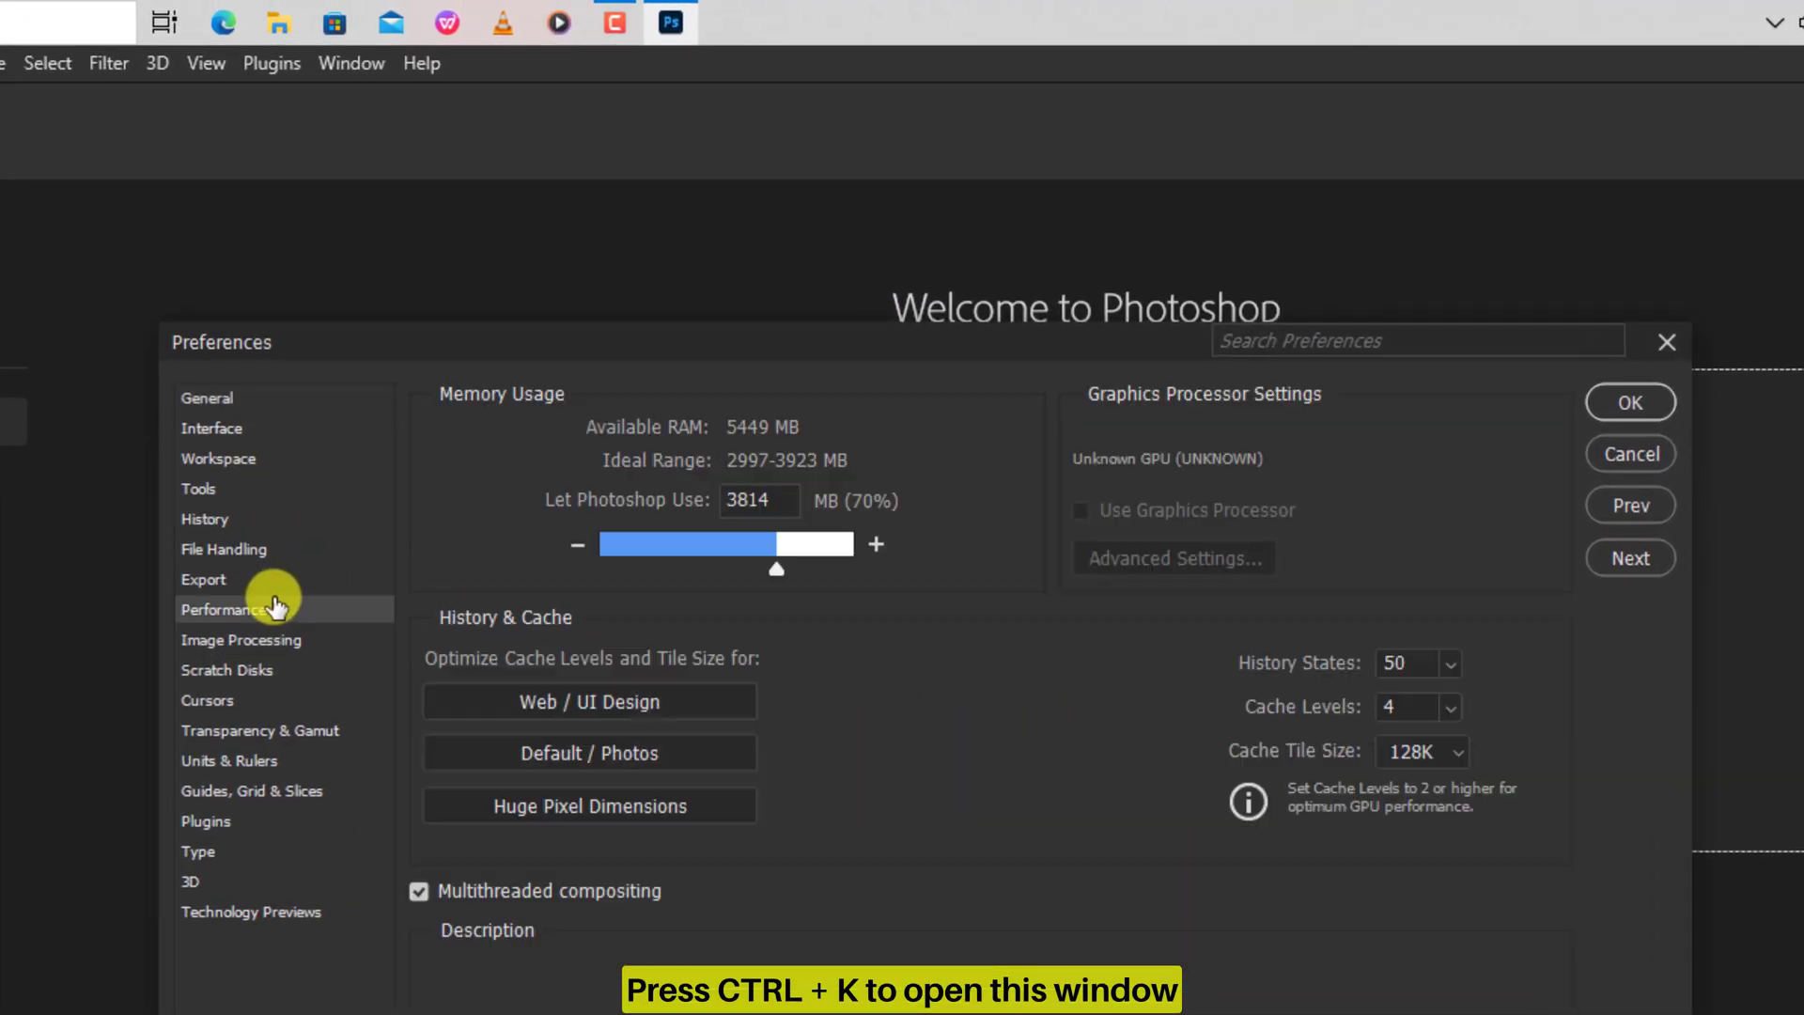
mouse_move(1115, 470)
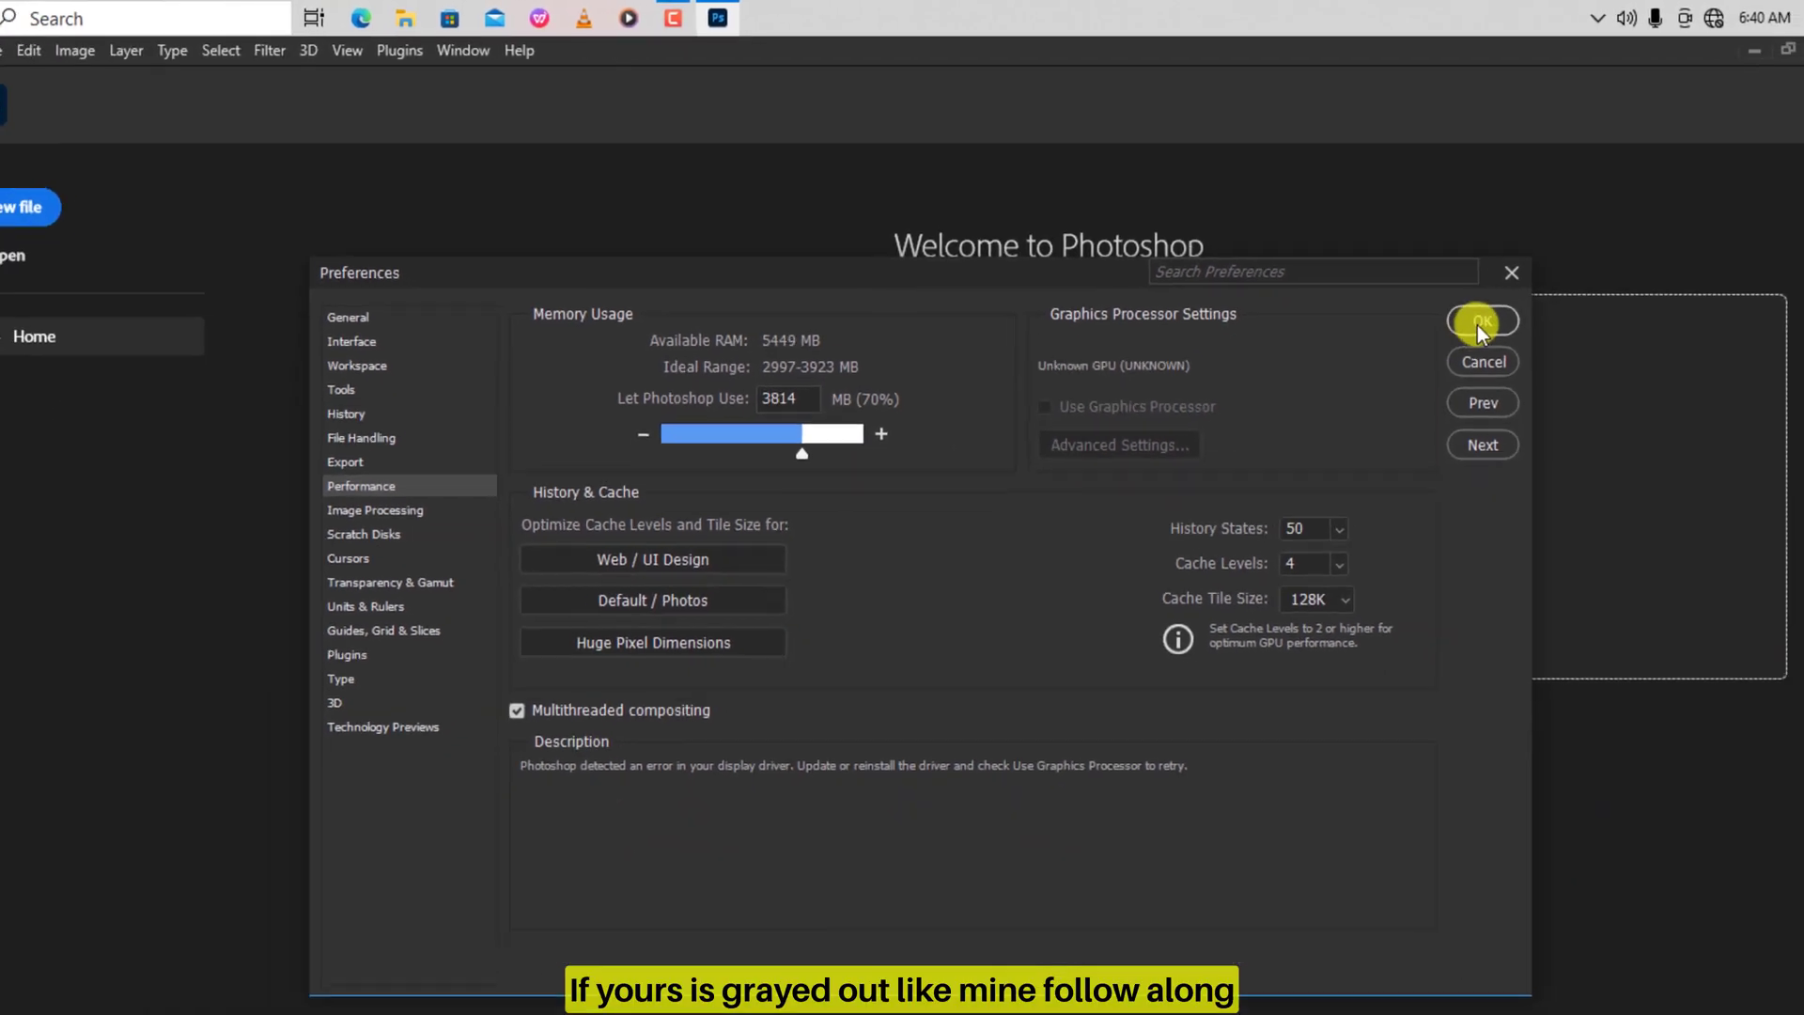
left_click(1446, 301)
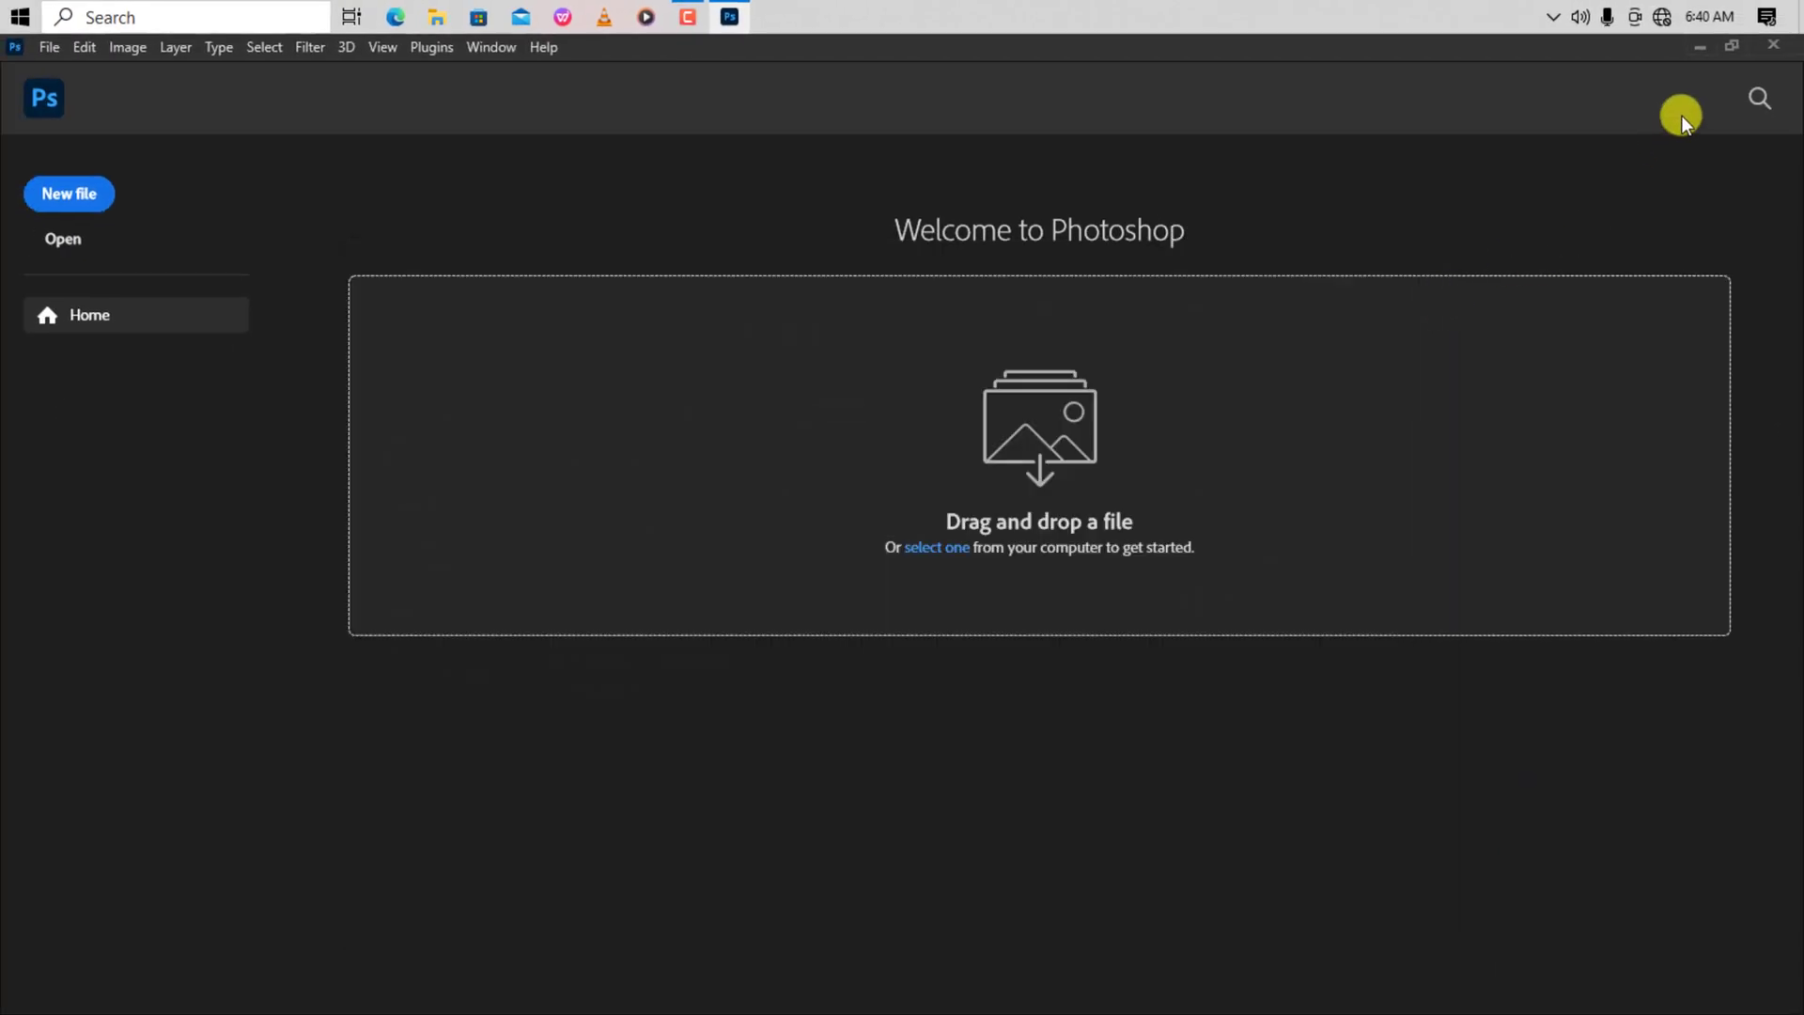
- Quit Photoshop and open Device Manager through Windows search
left_click(1765, 51)
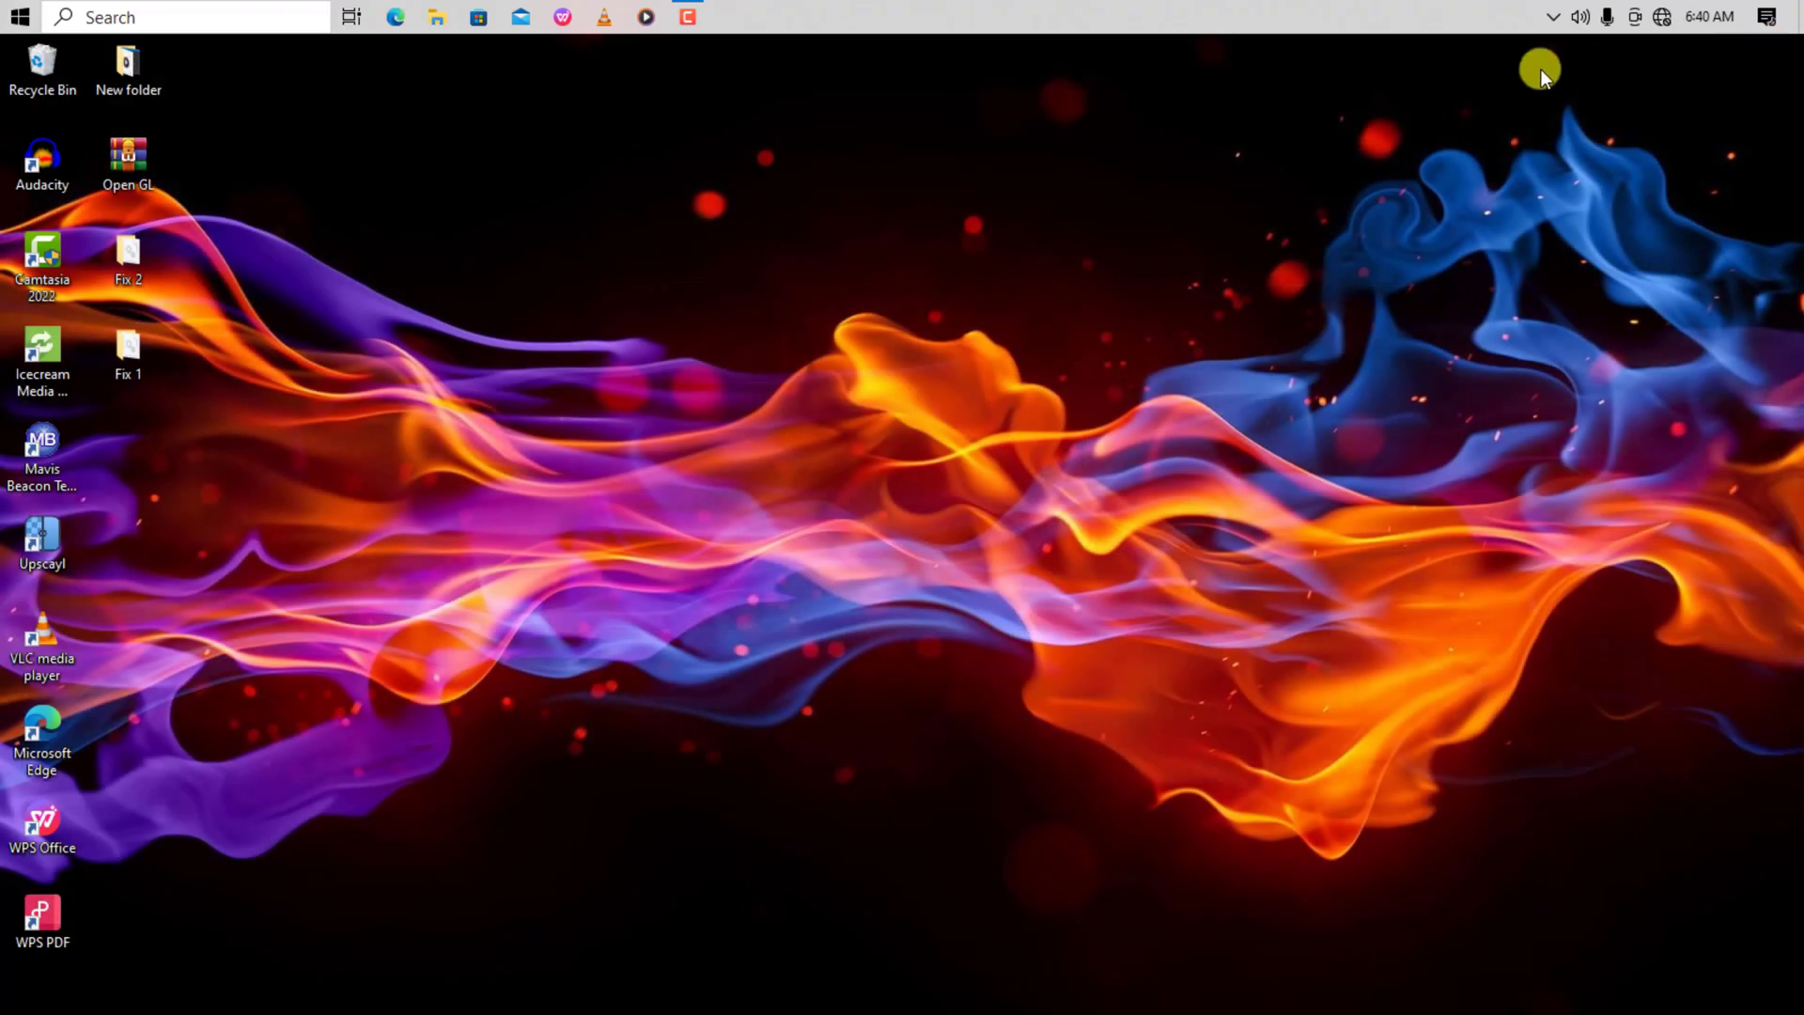
left_click(163, 16)
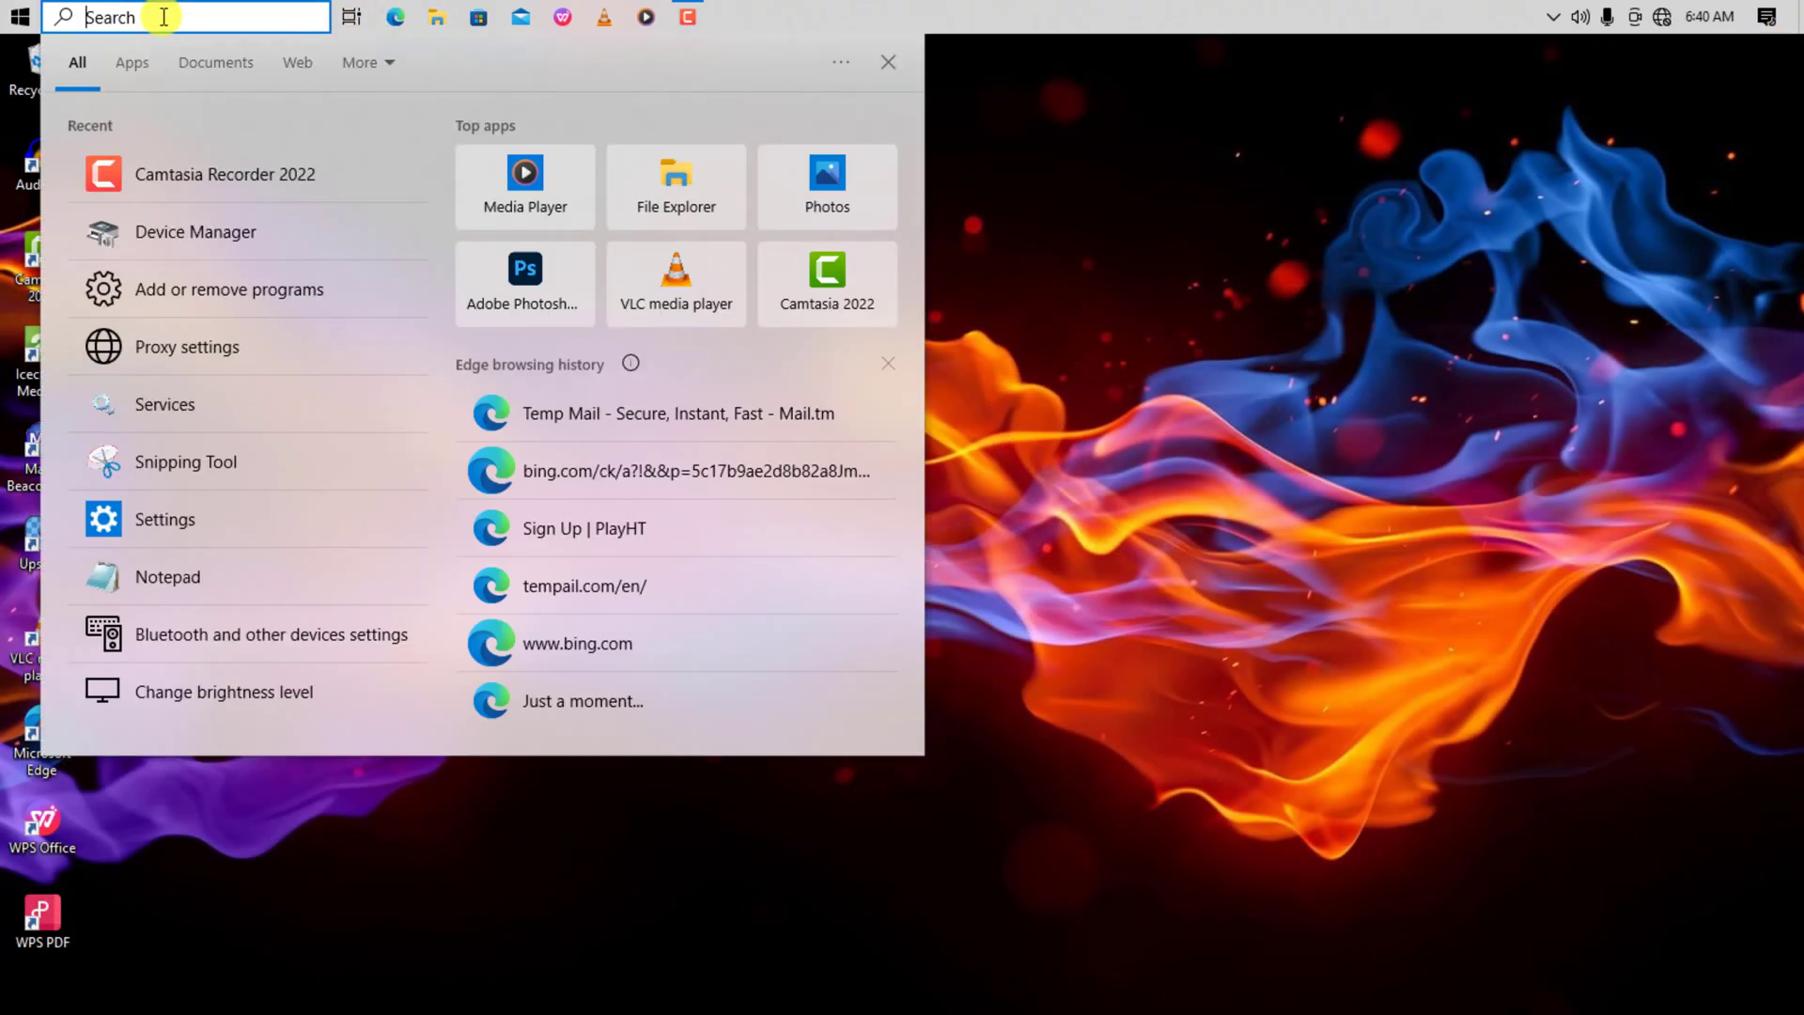
left_click(193, 233)
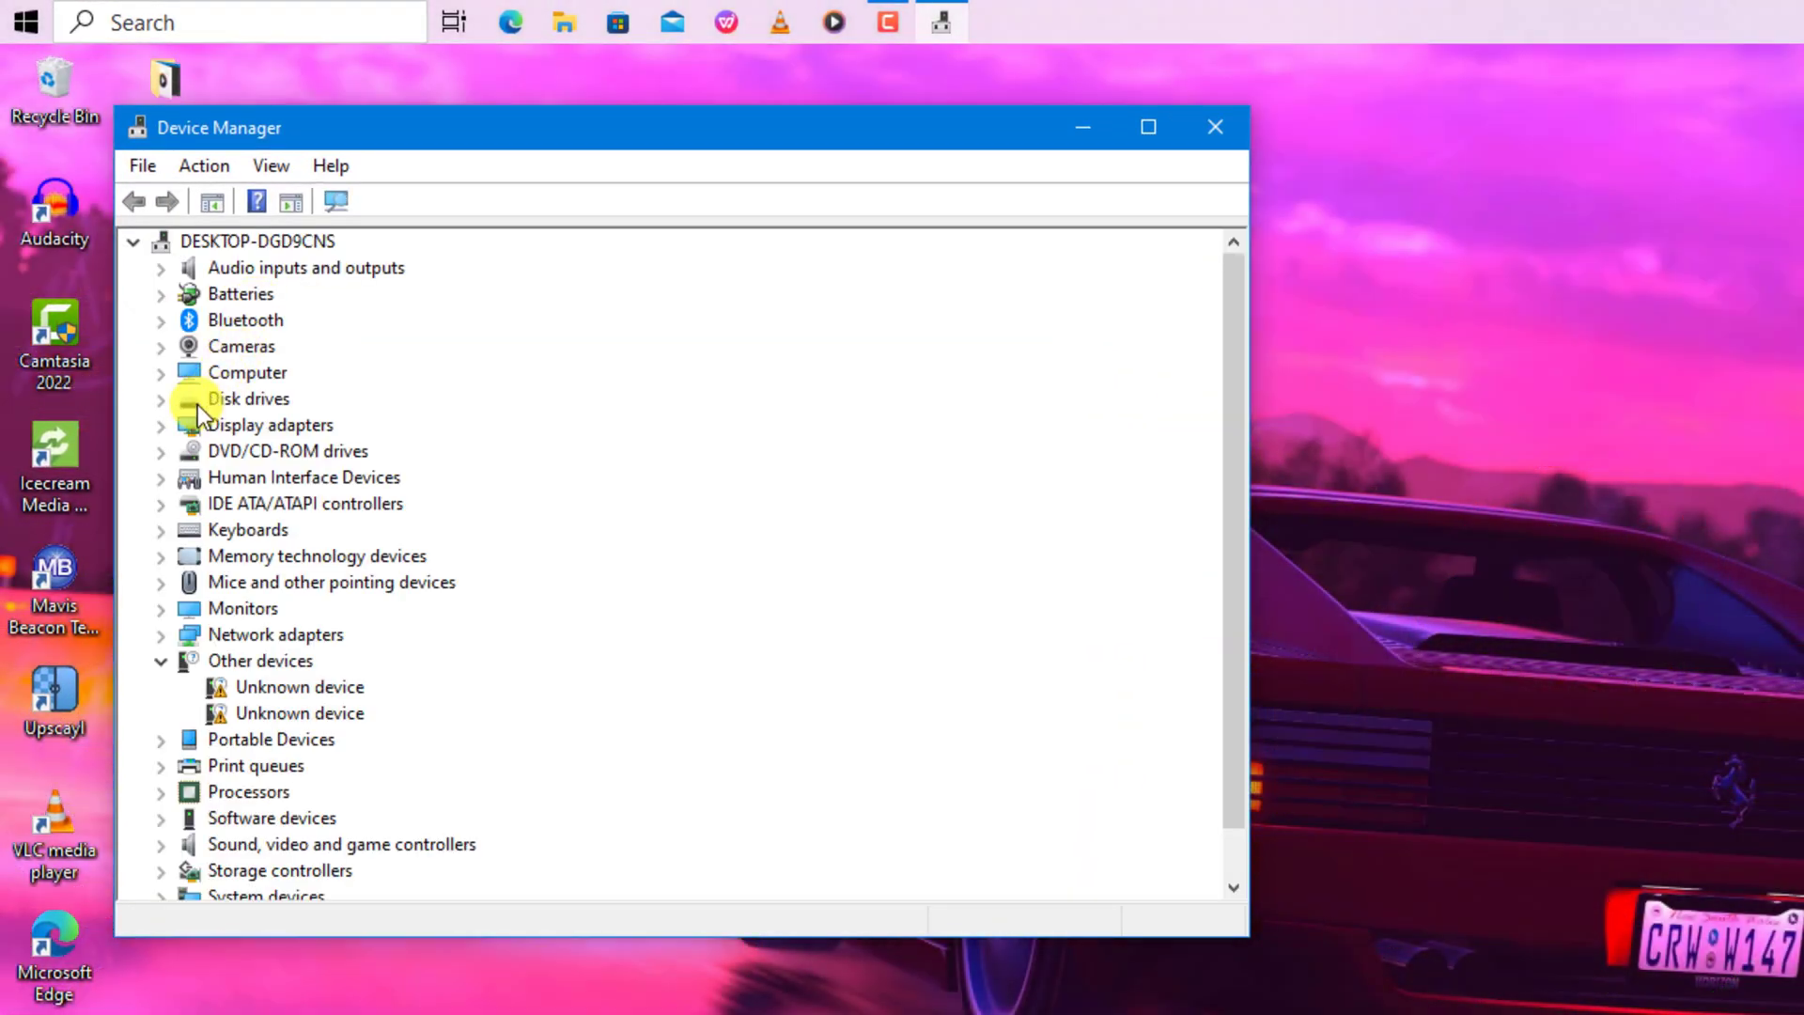
- Disable the Intel(R) HD Graphics 3000 display adapter and confirm the warning with Yes
left_click(166, 430)
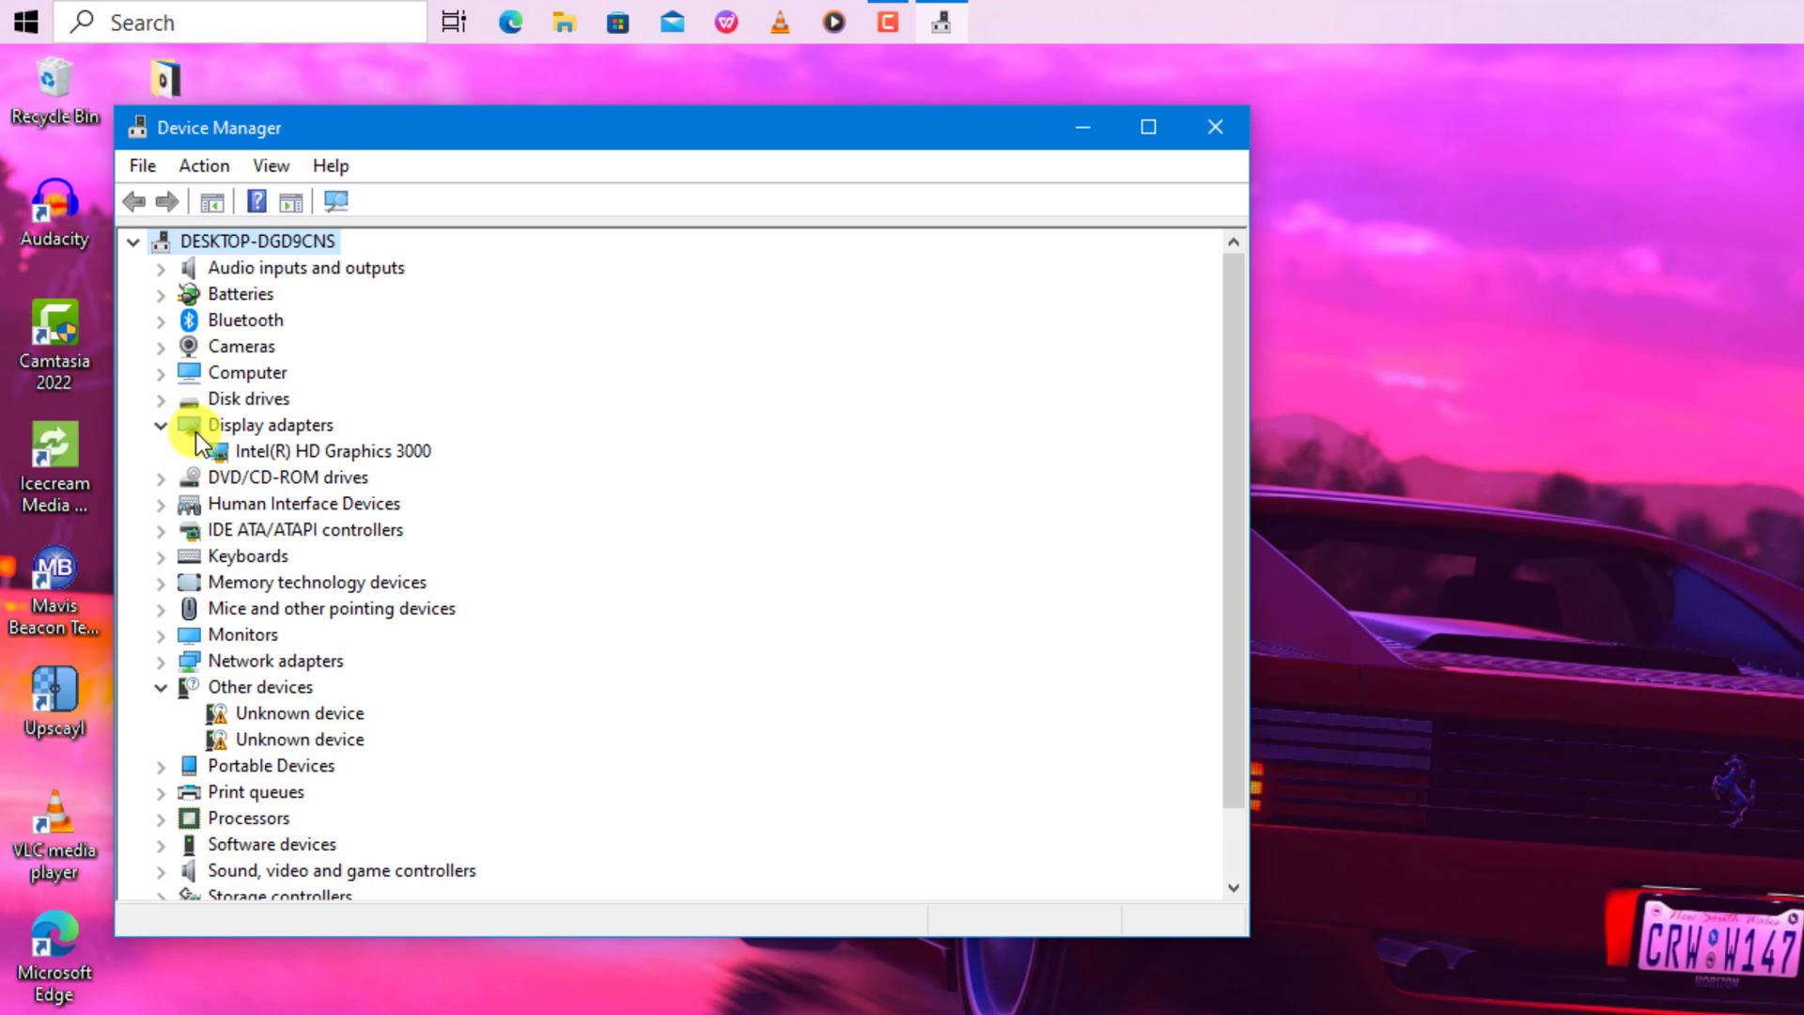
left_click(293, 451)
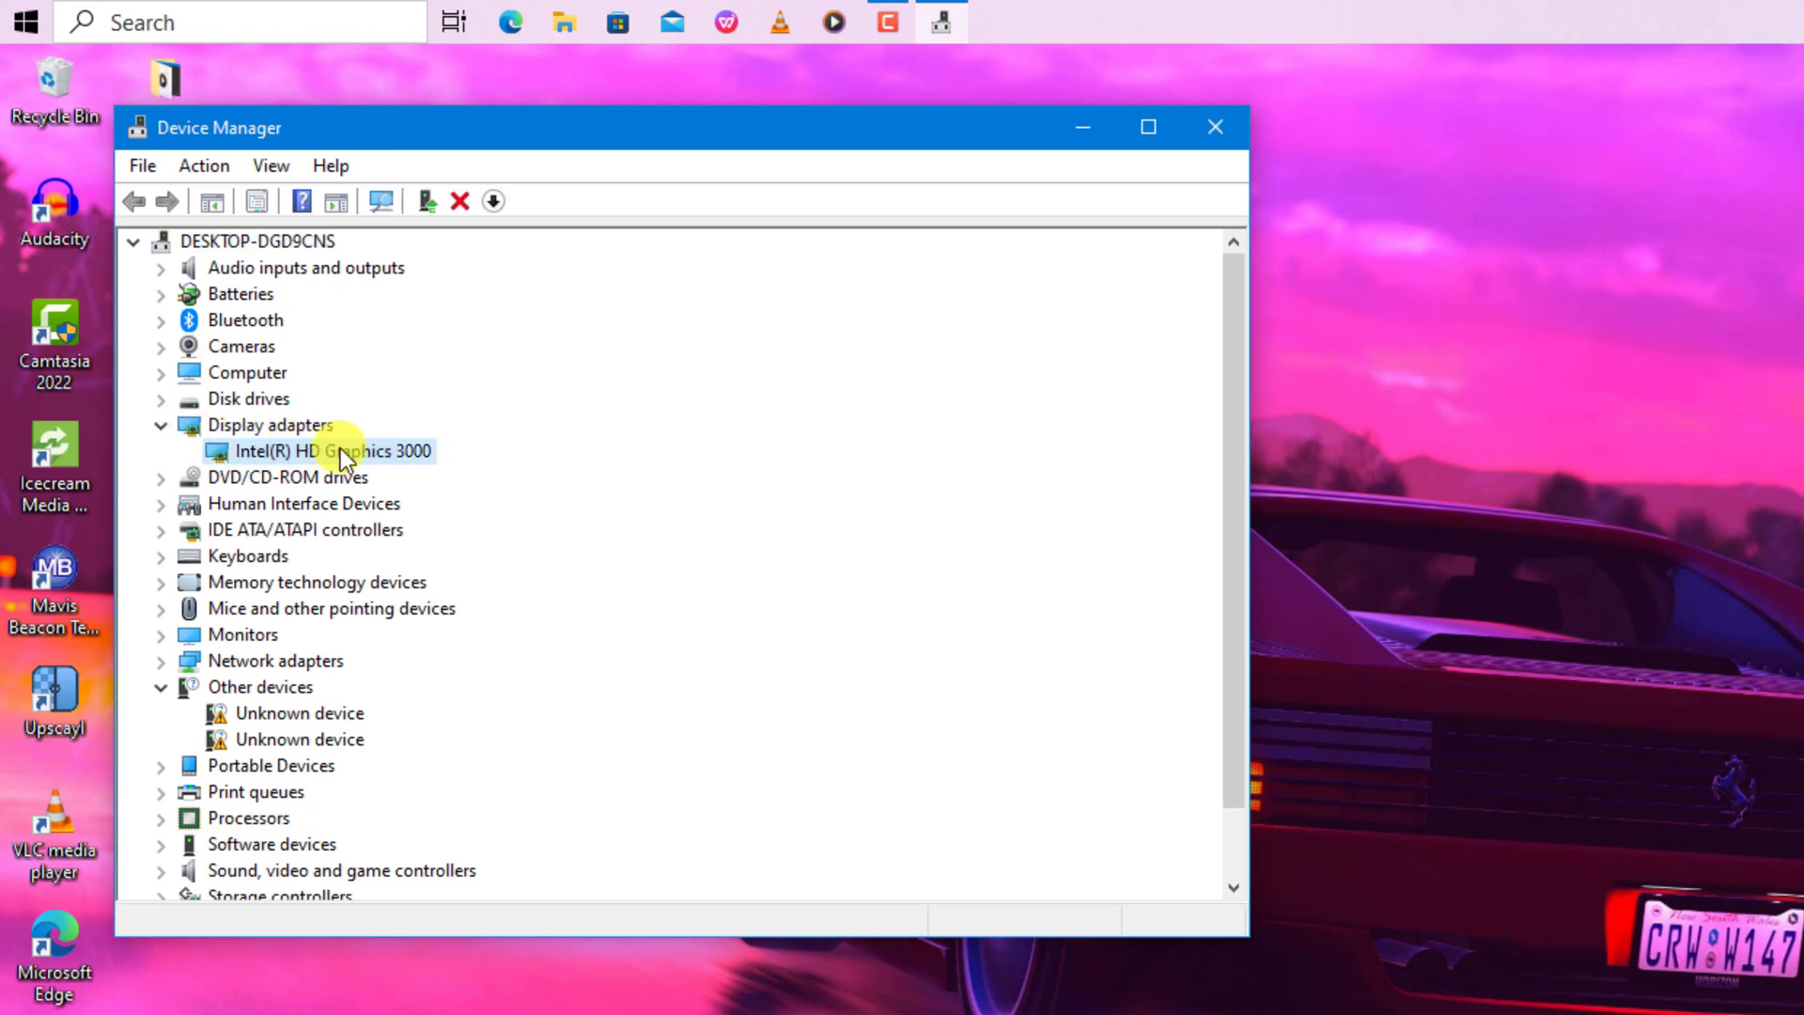
left_click(495, 202)
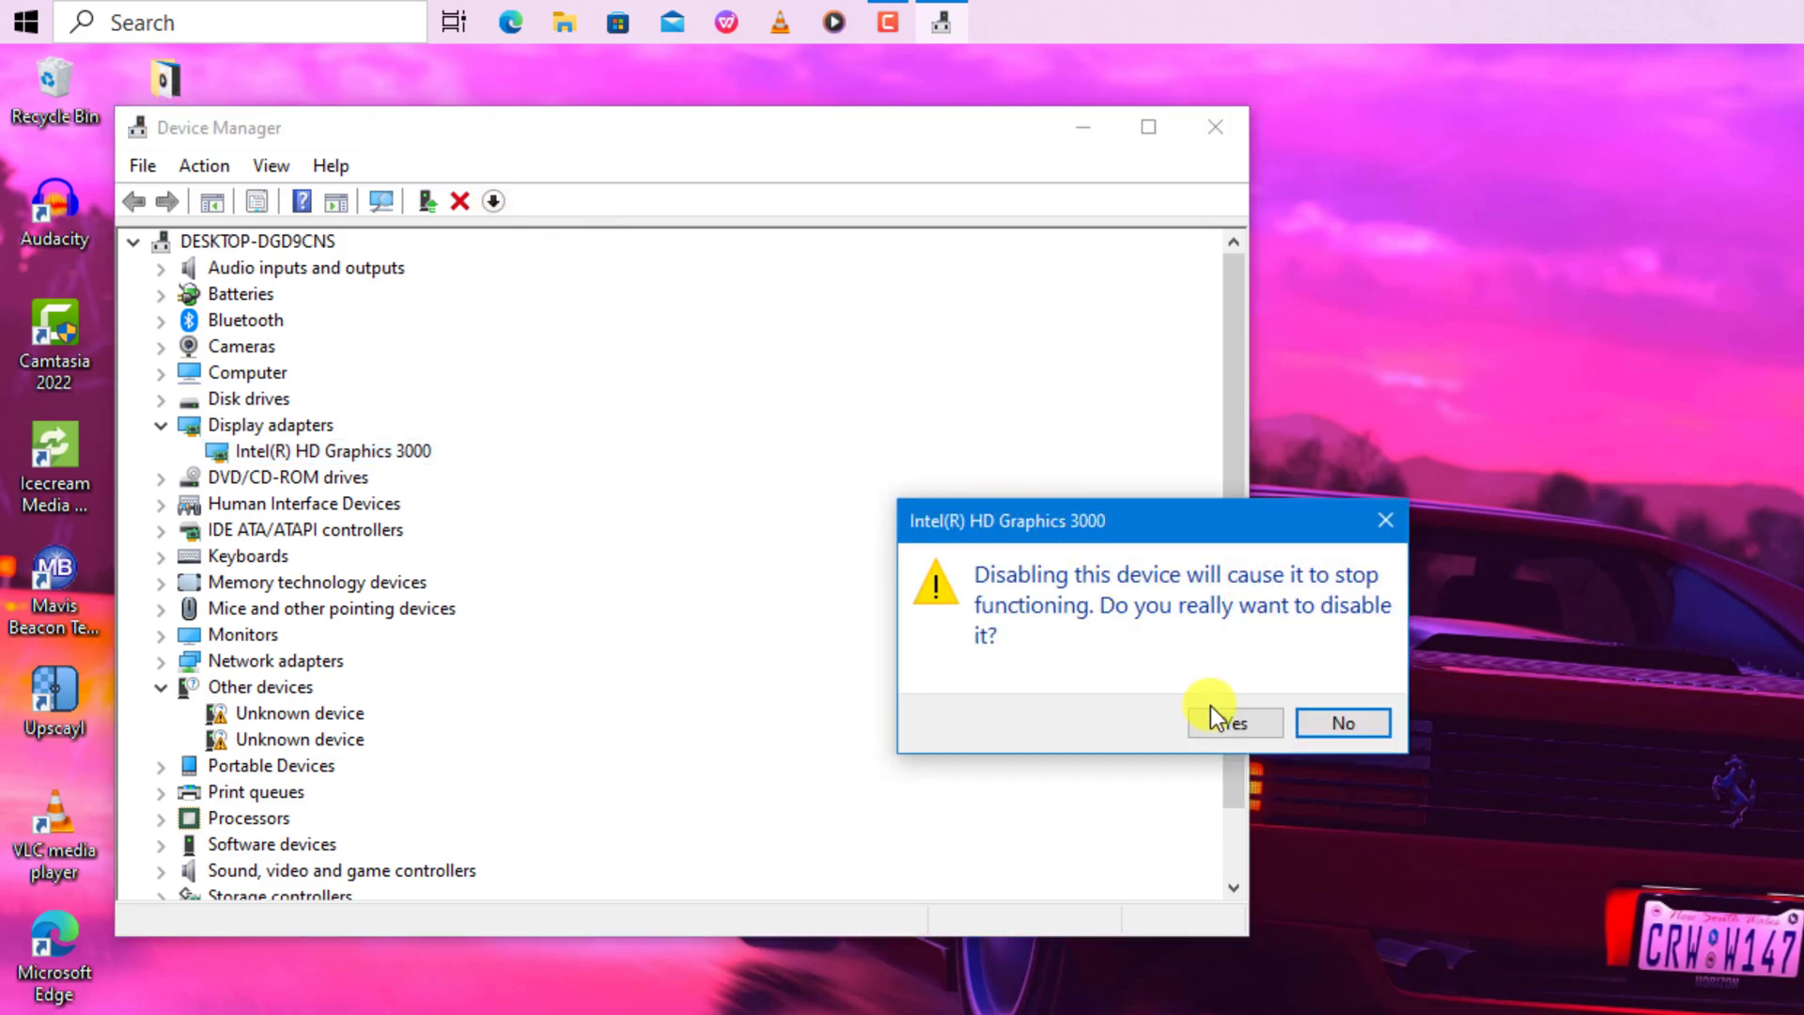
left_click(1218, 720)
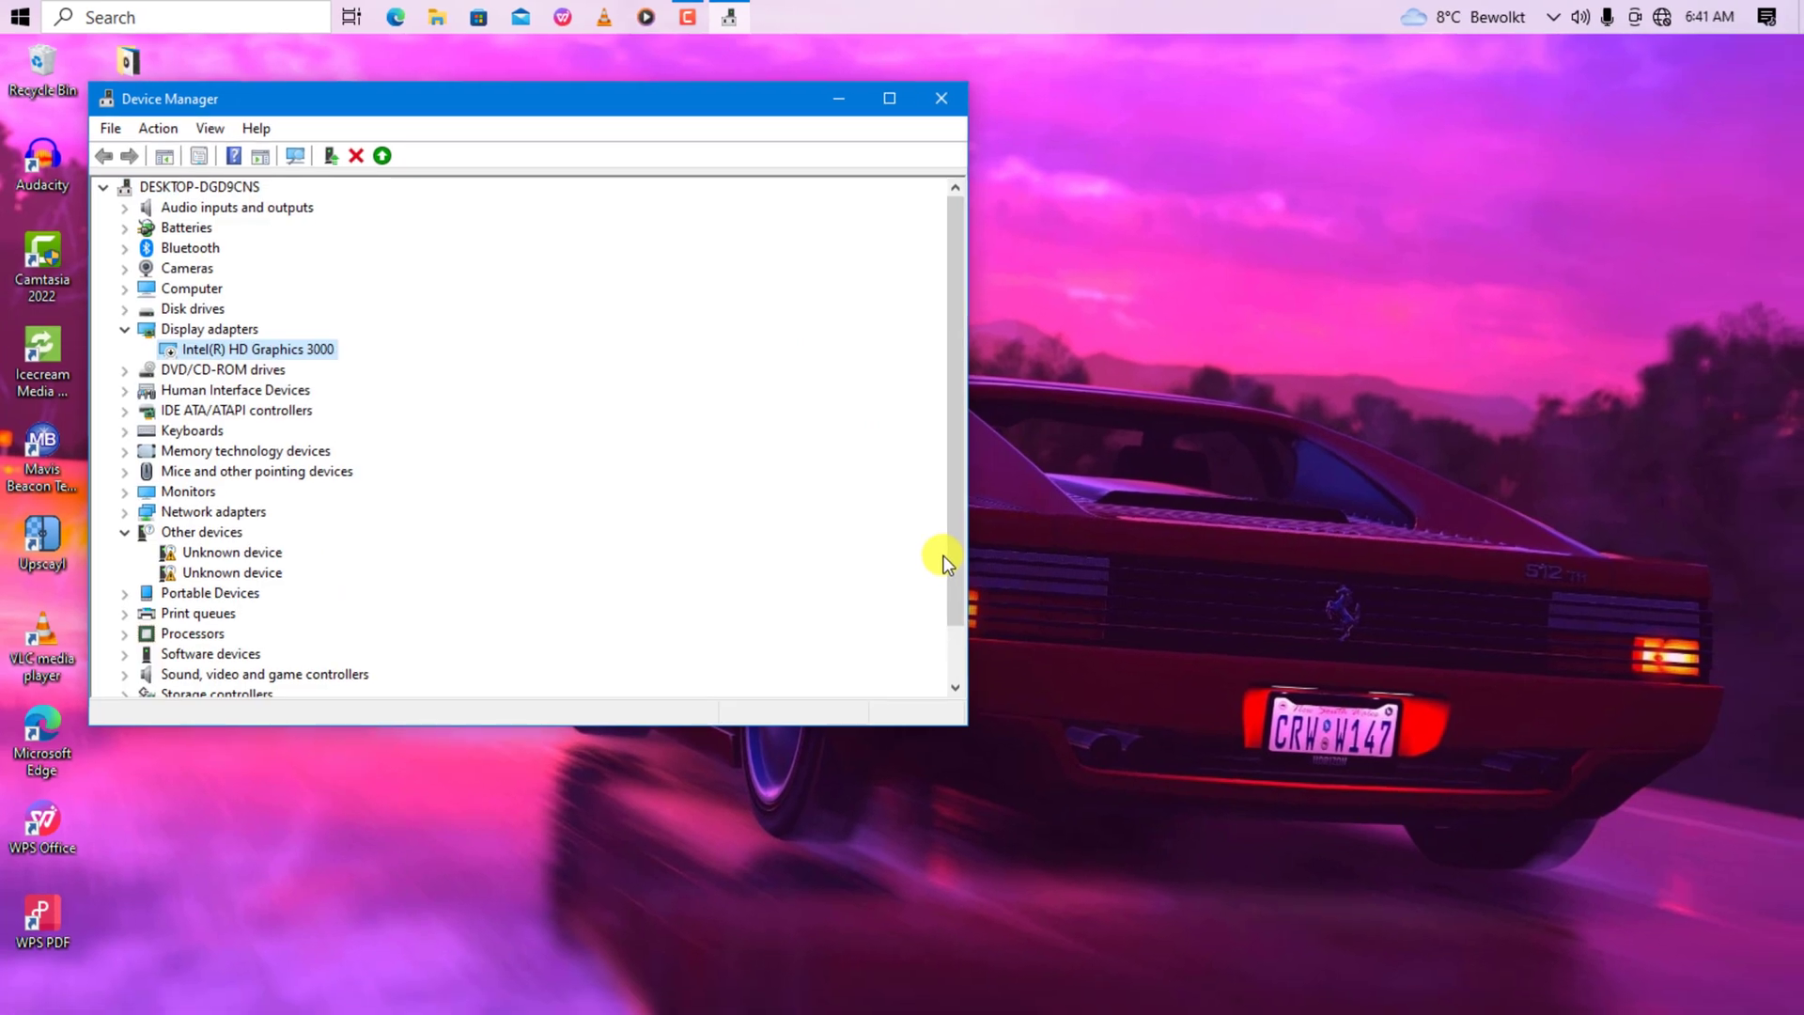
- Close Device Manager, relaunch Photoshop 2024, and dismiss the Microsoft Basic Render Driver warning
left_click(941, 98)
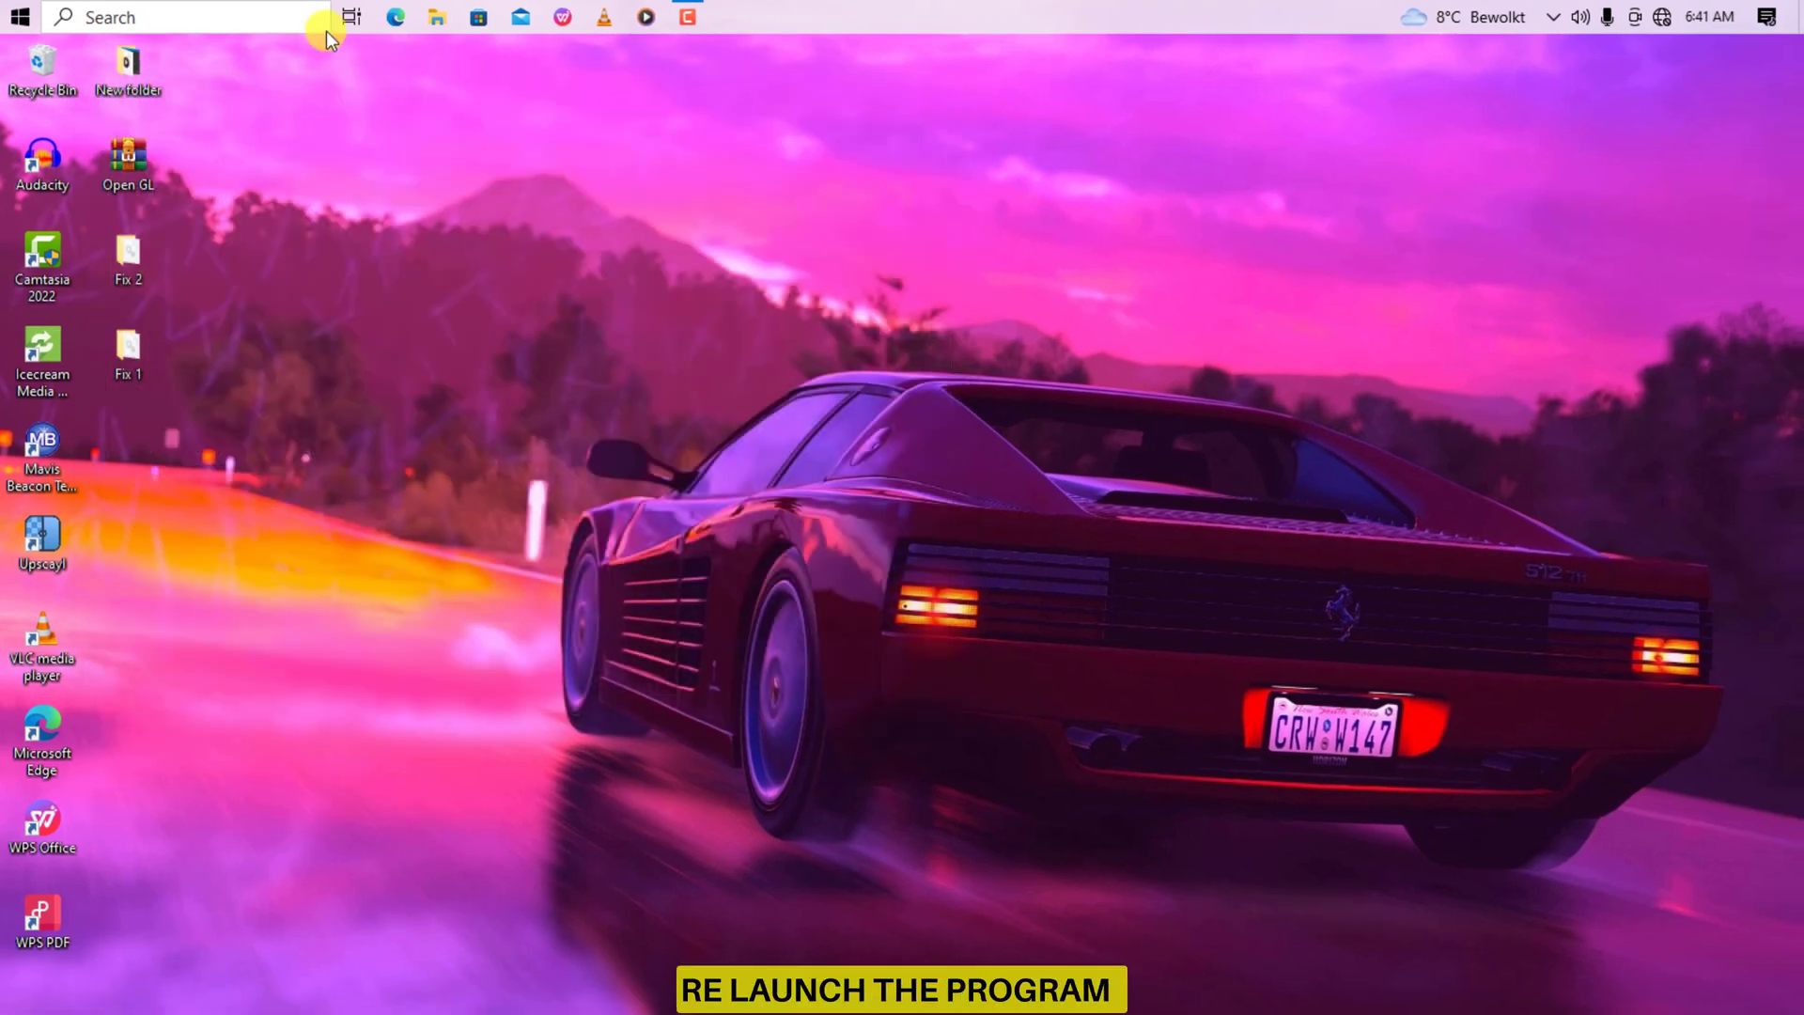
left_click(21, 17)
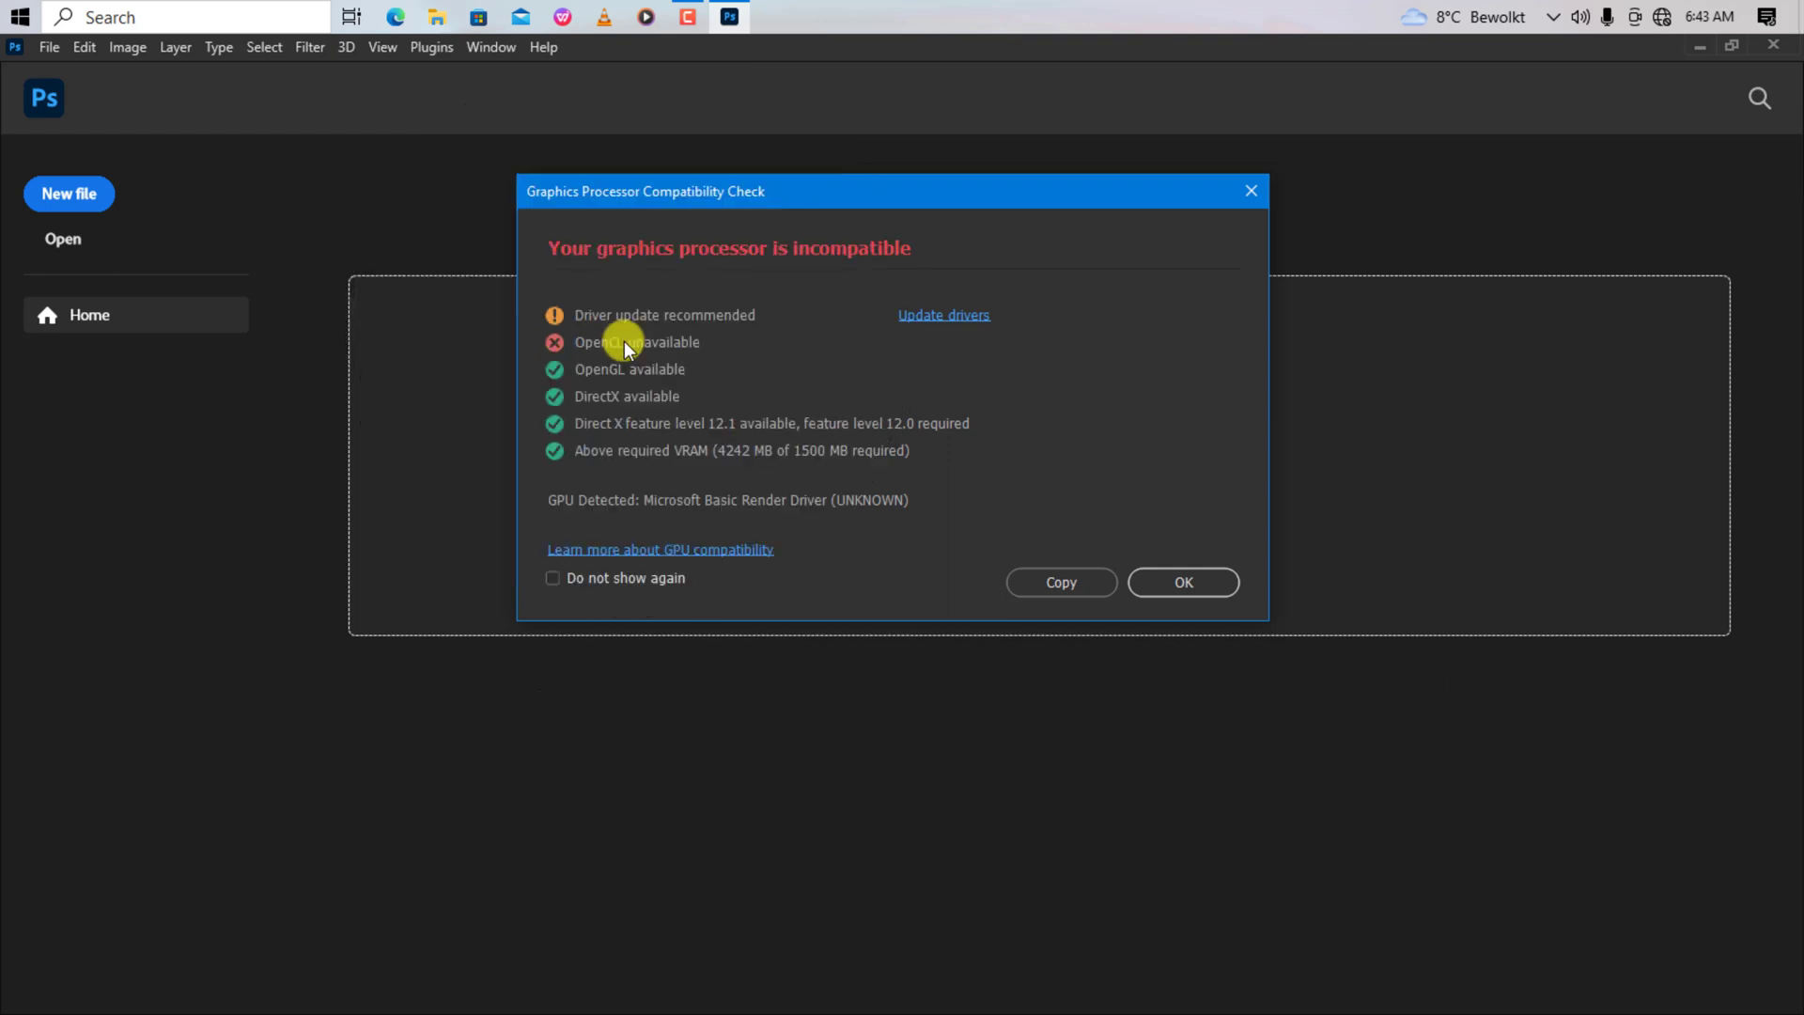
left_click(1171, 580)
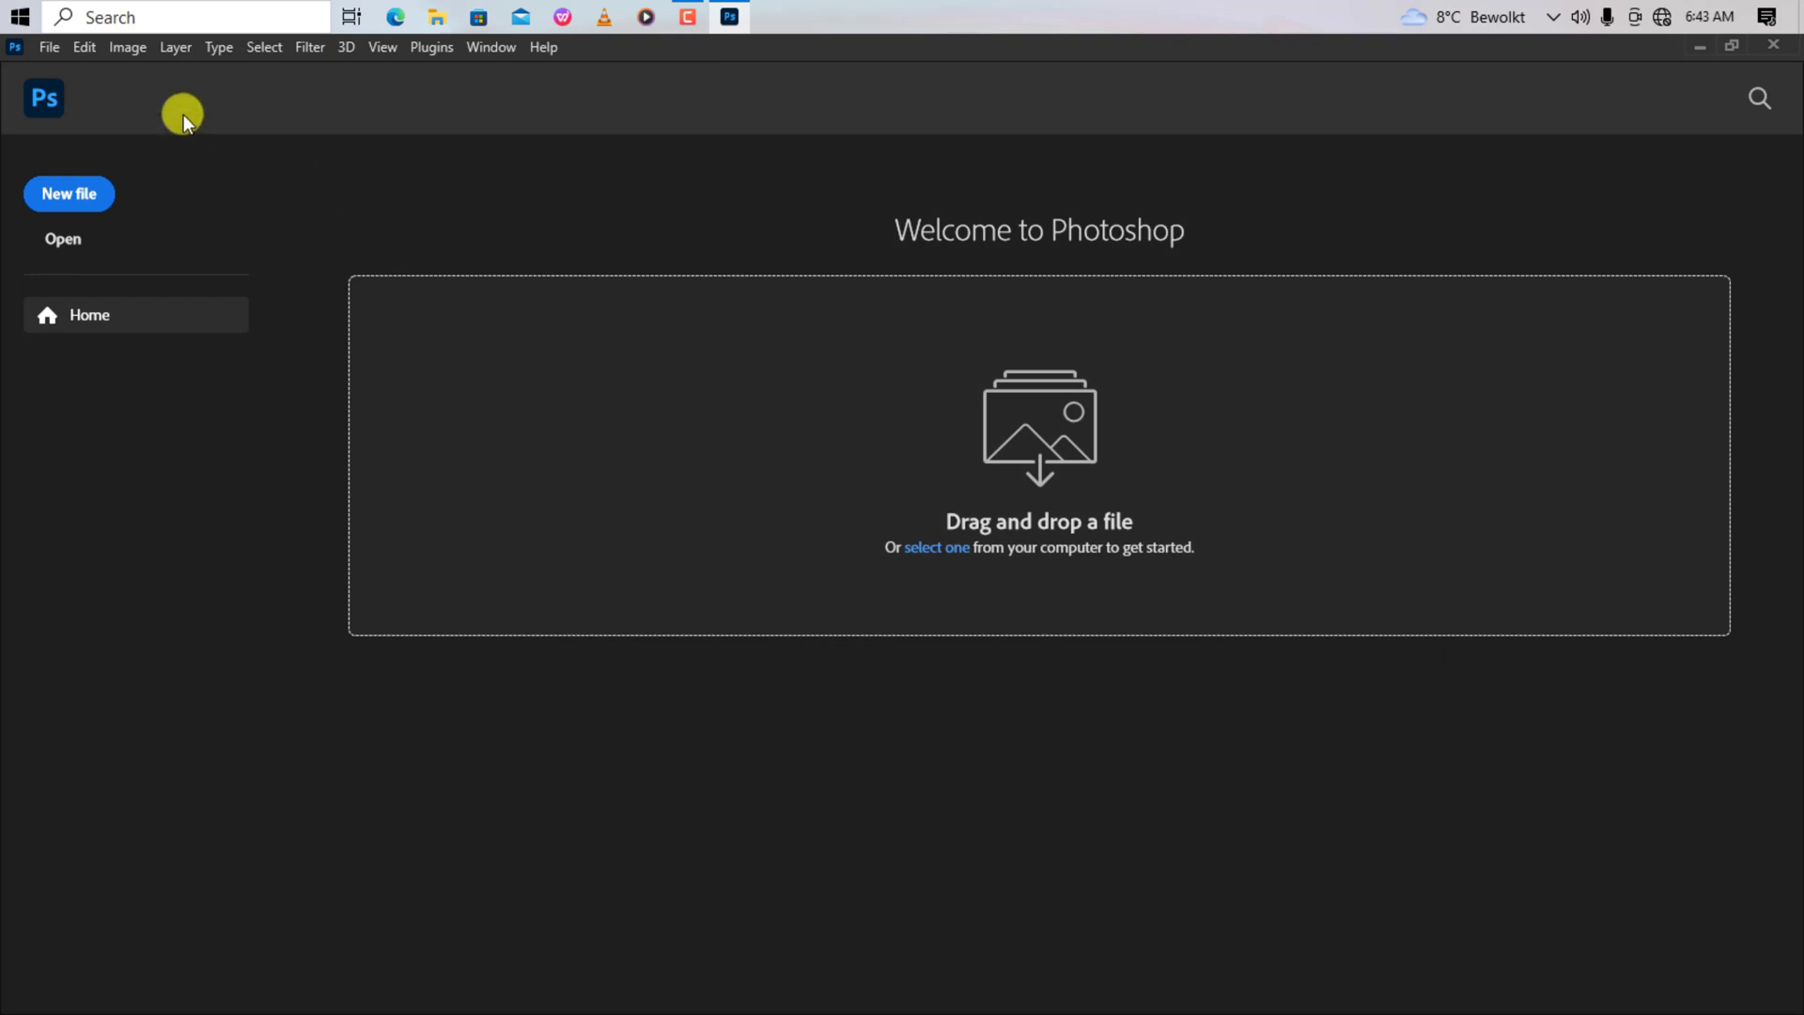
- Confirm Use Graphics Processor is checked in Edit > Preferences > Performance and accept with OK
left_click(86, 47)
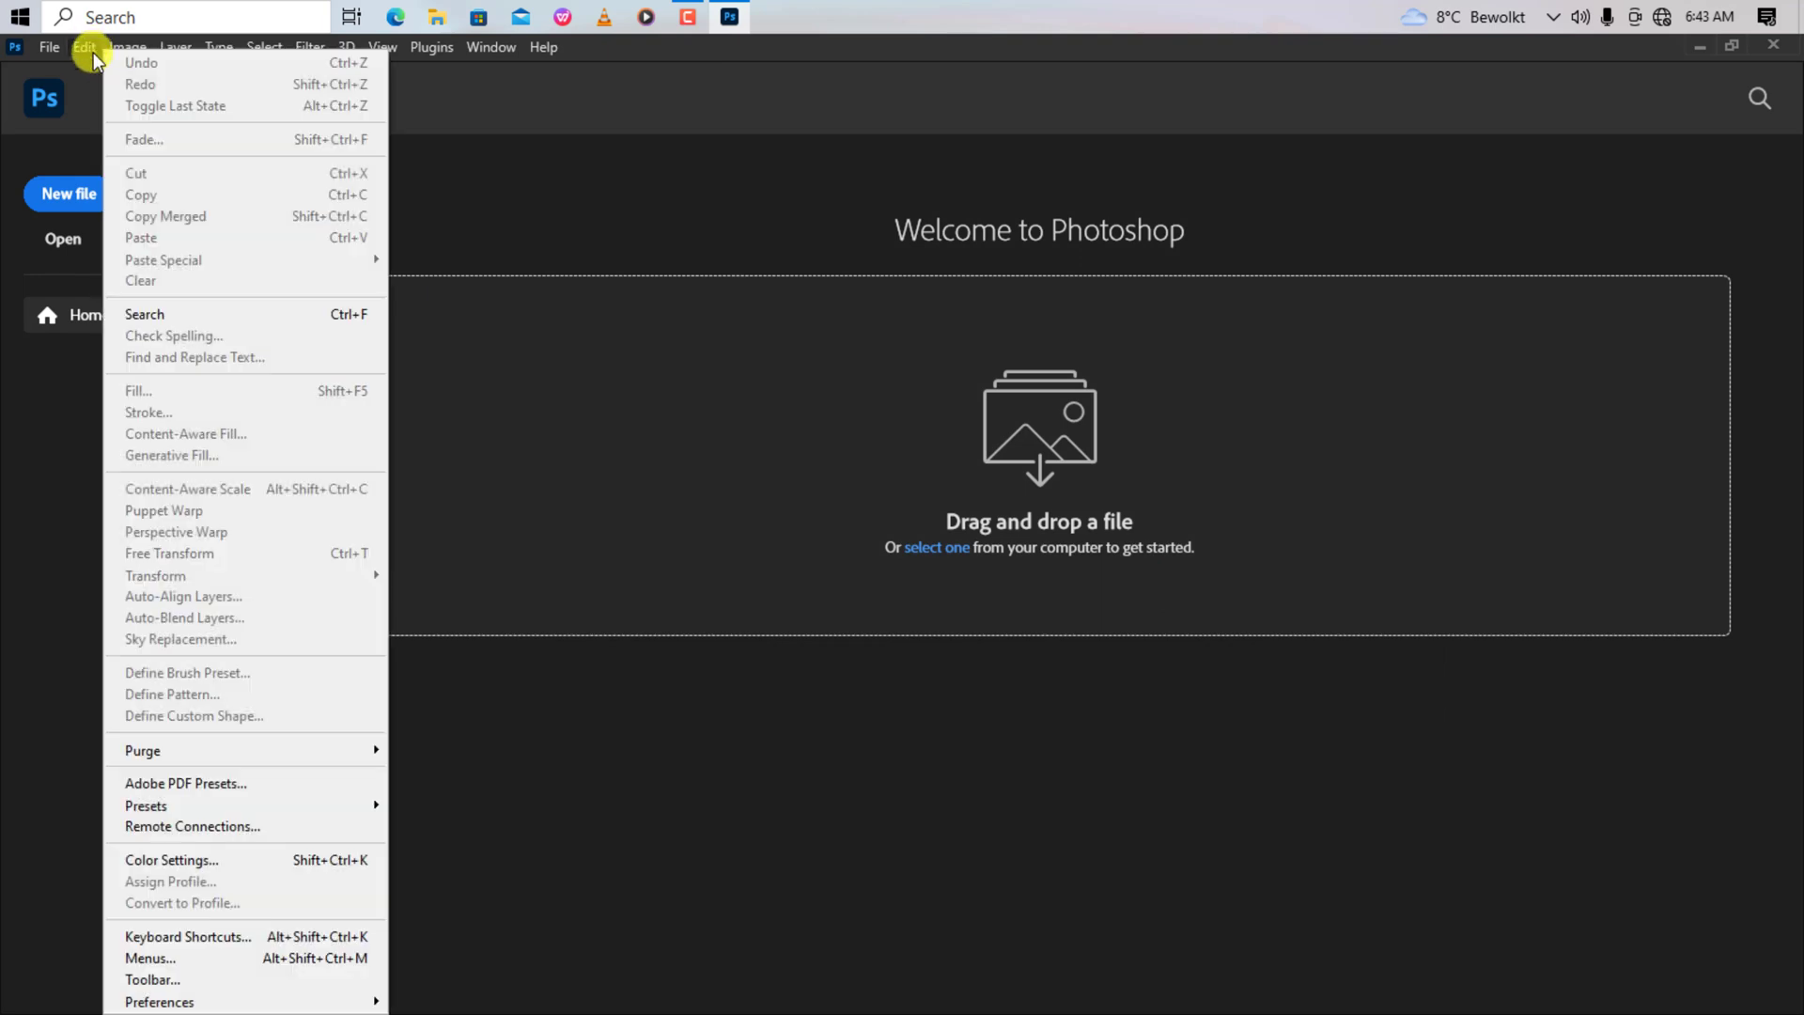
mouse_move(234, 997)
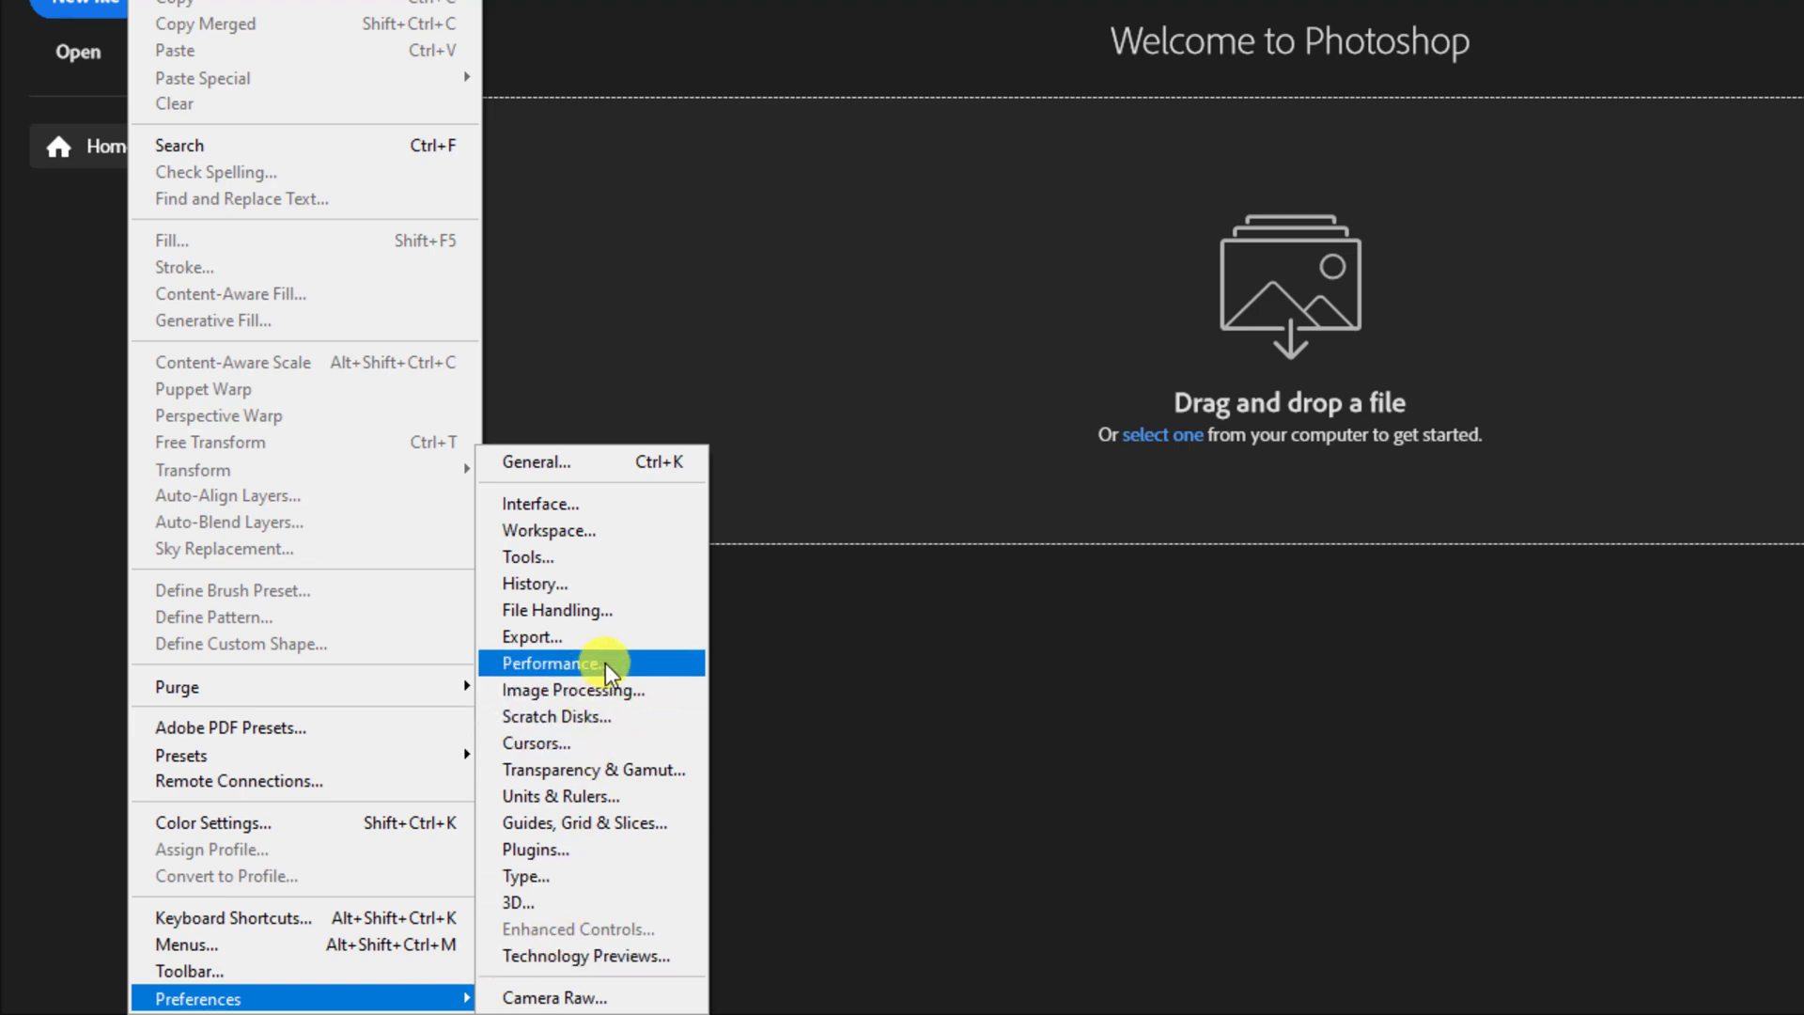
left_click(607, 667)
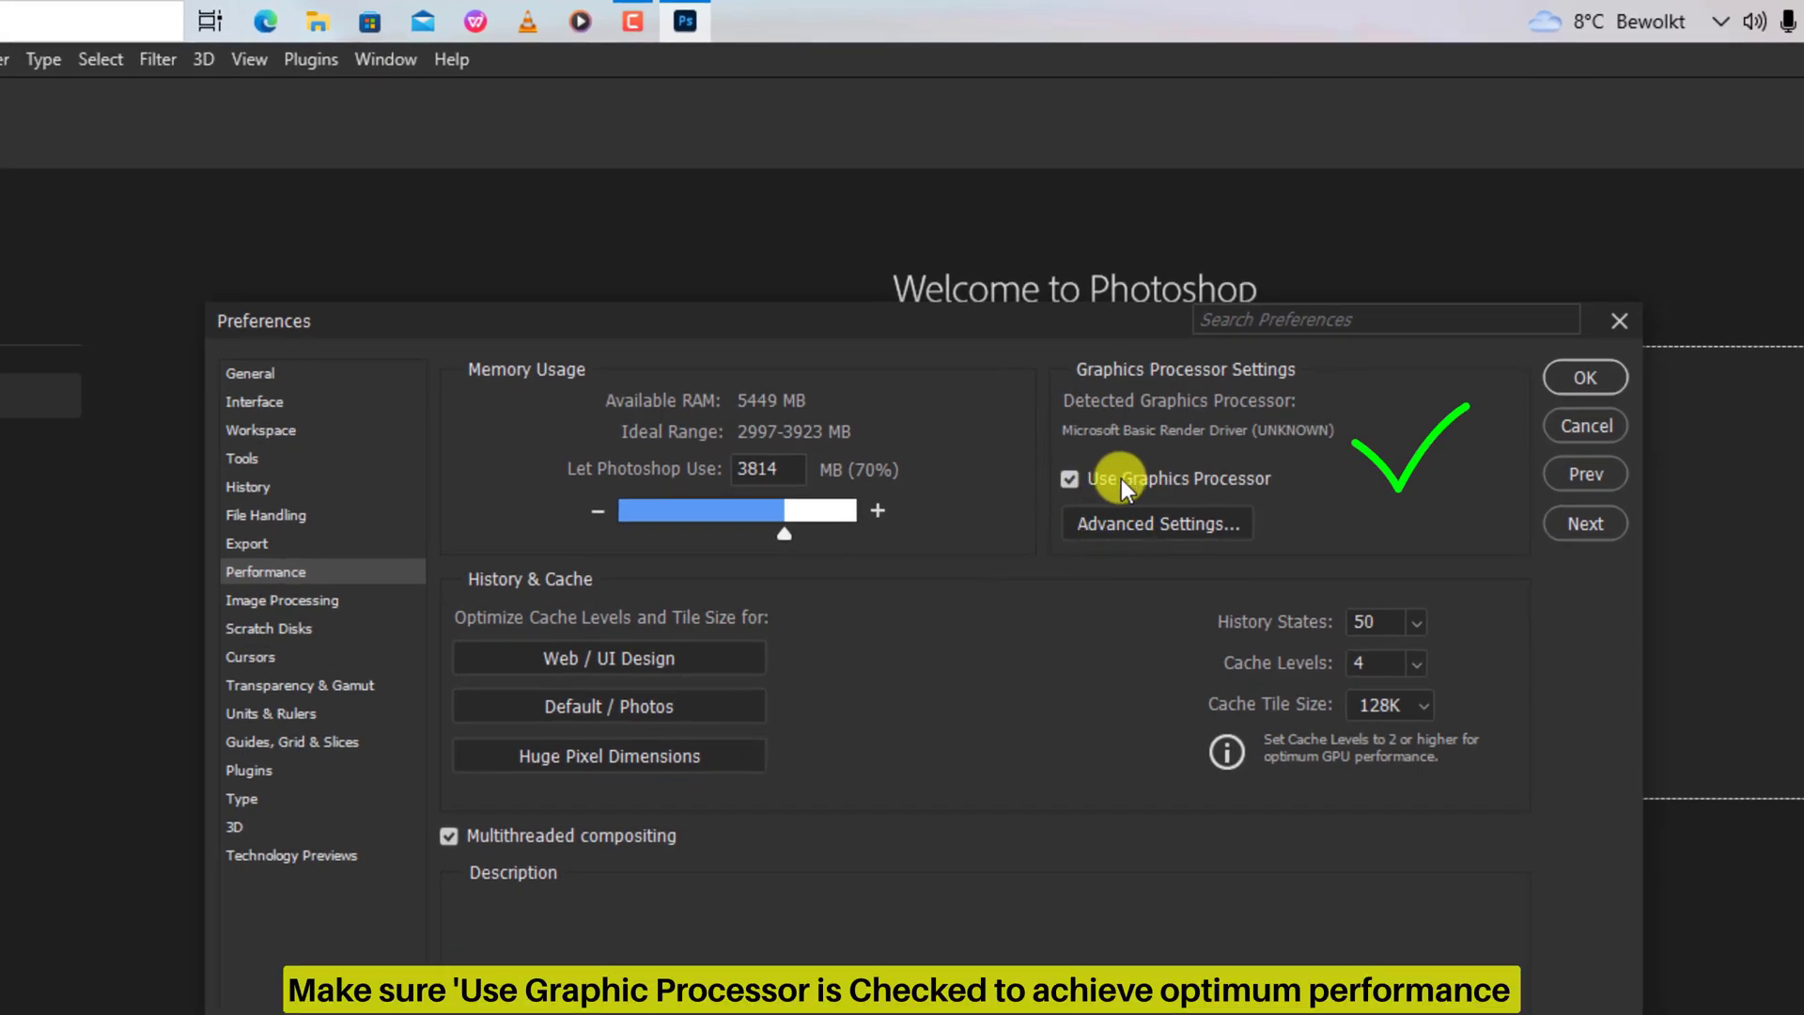
mouse_move(1120, 478)
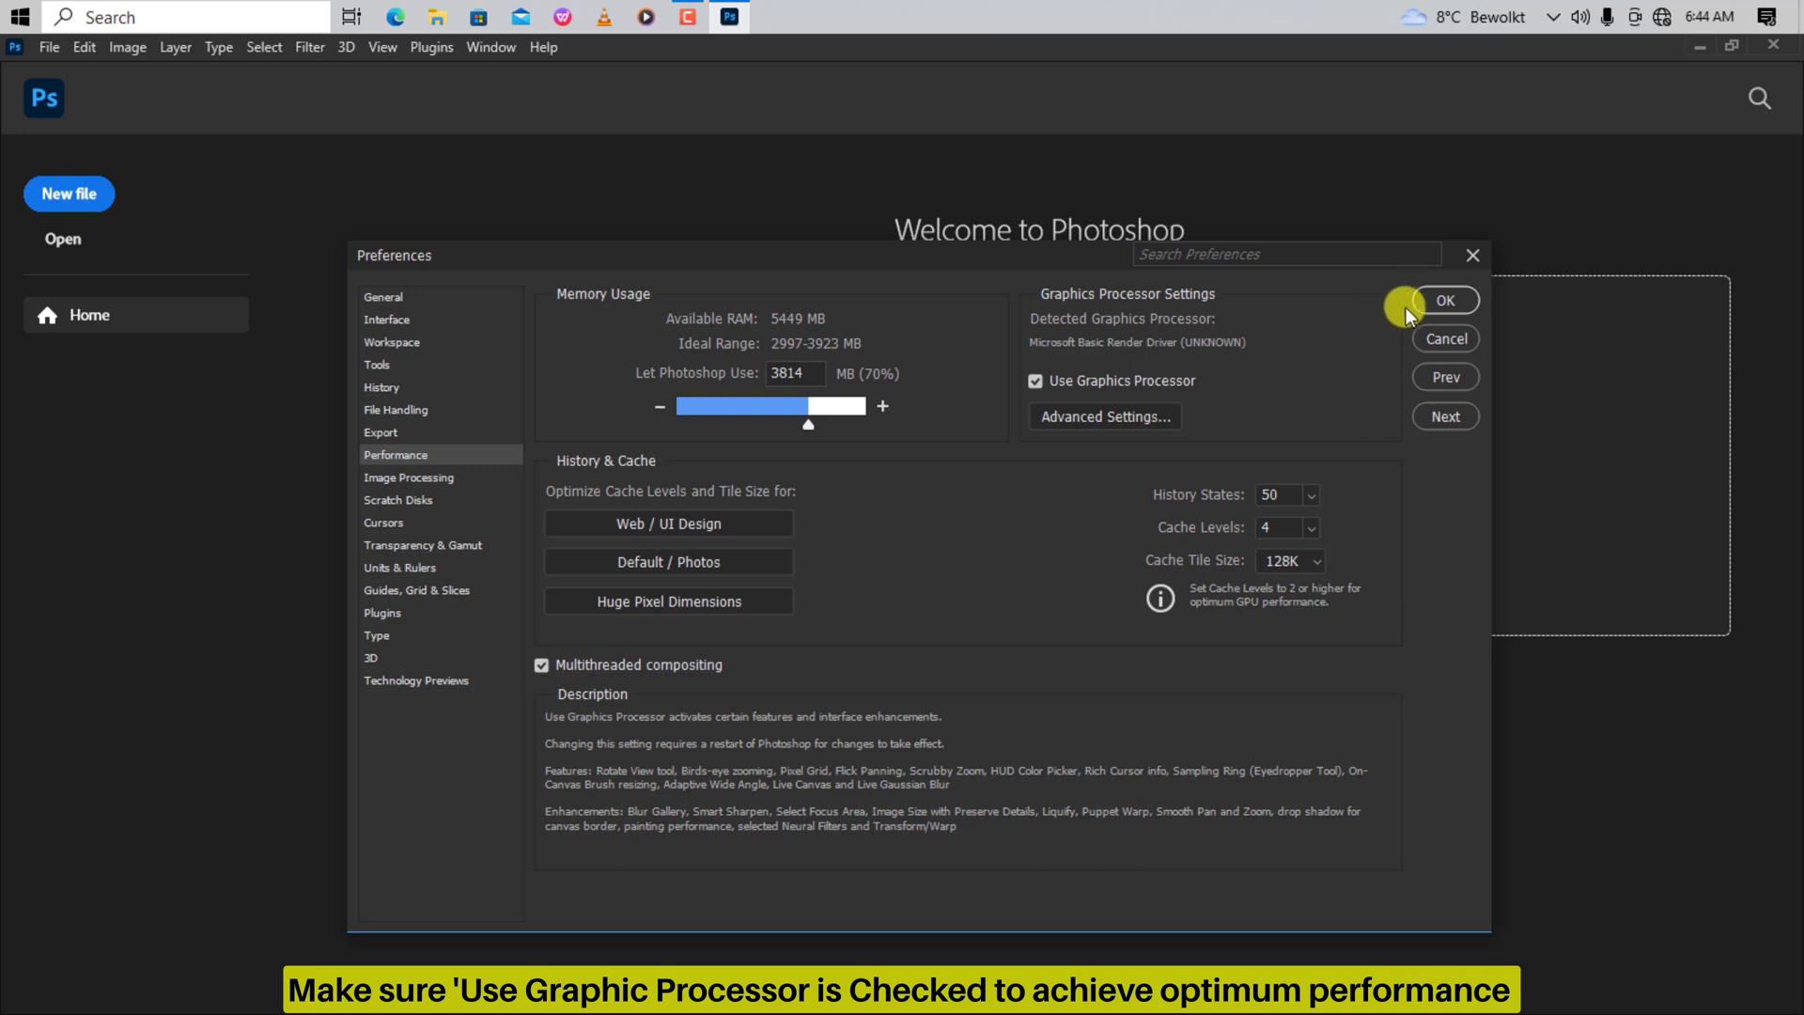
left_click(1438, 295)
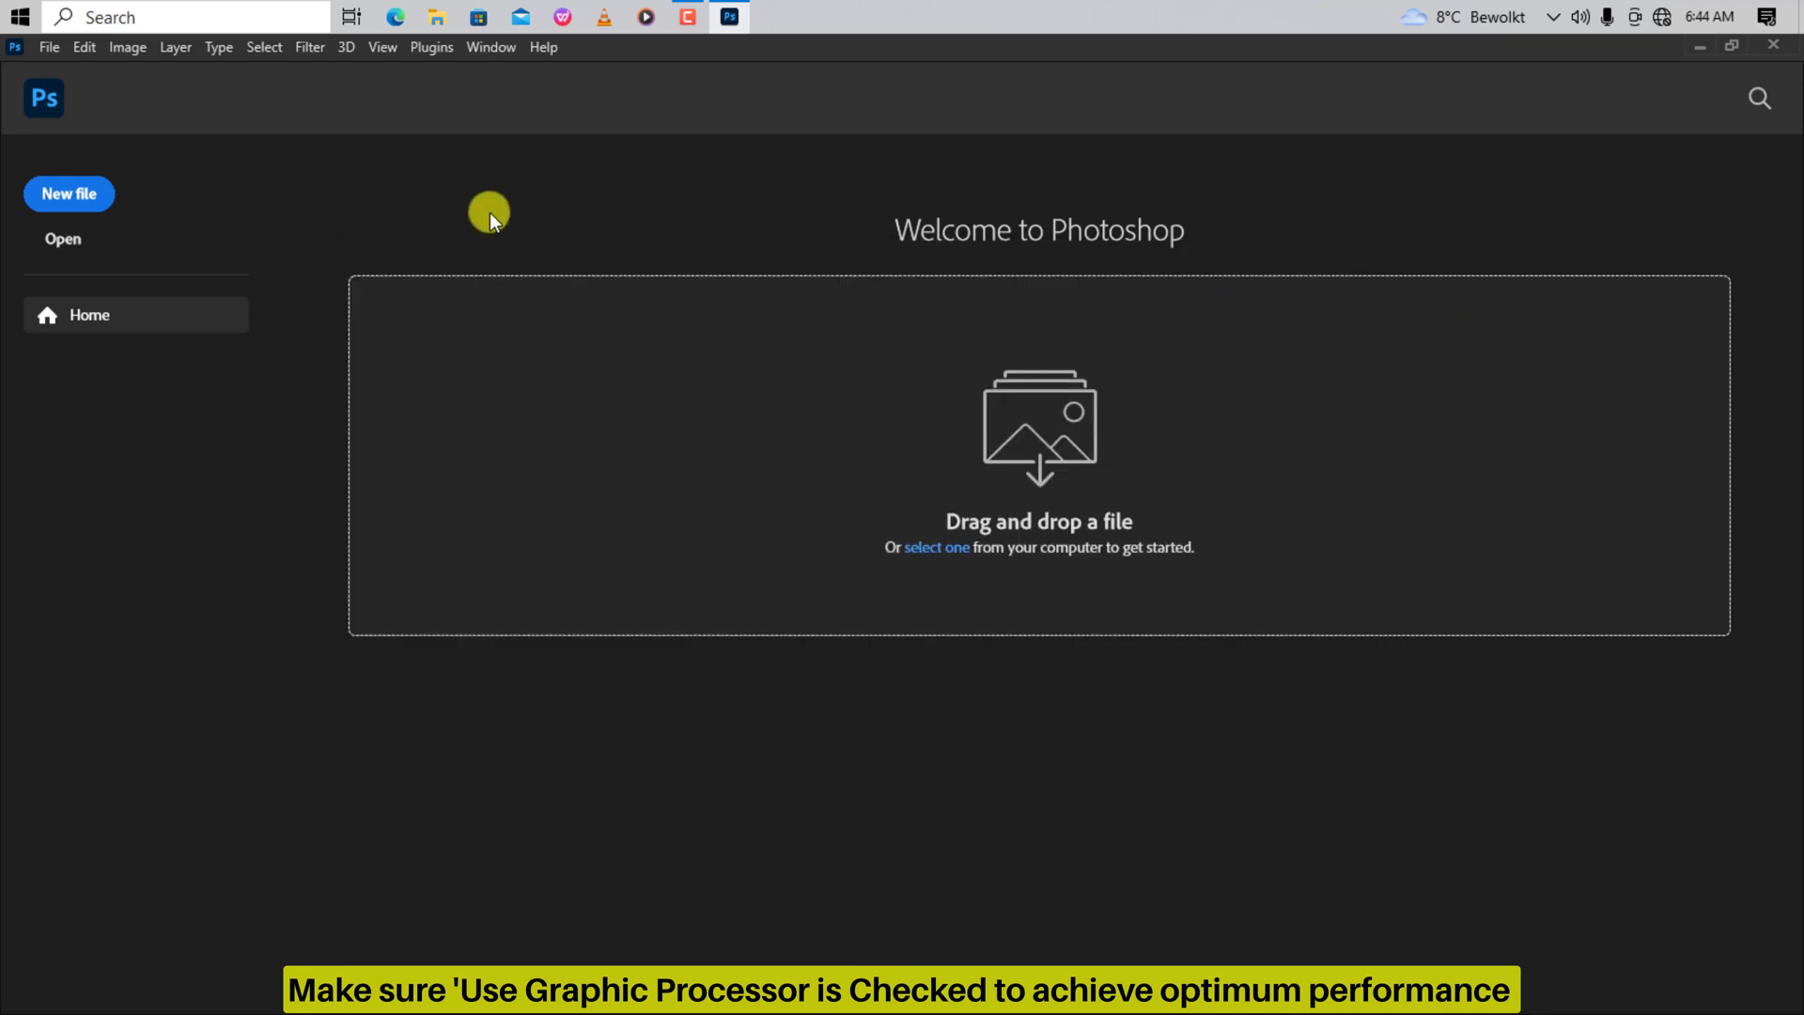
- Create a 1920 x 1080 px, 300 ppi document from the default preset, zoomed to about 50%
left_click(68, 195)
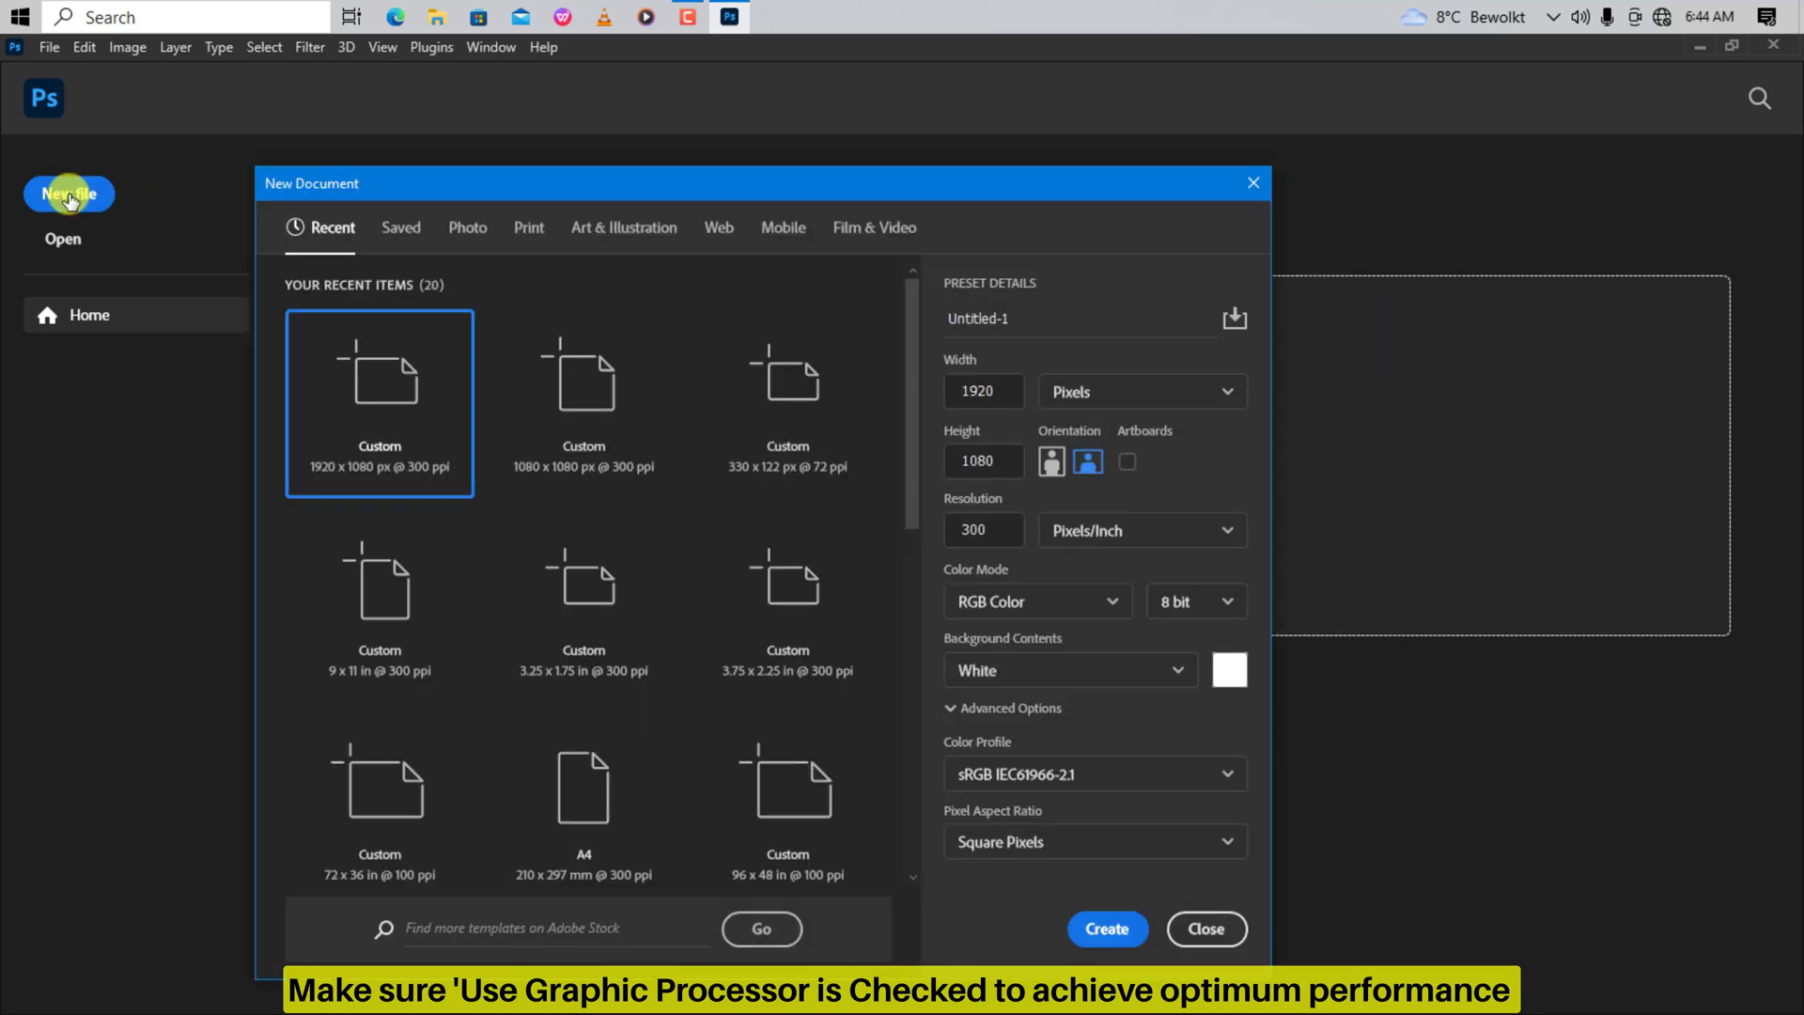
left_click(1090, 928)
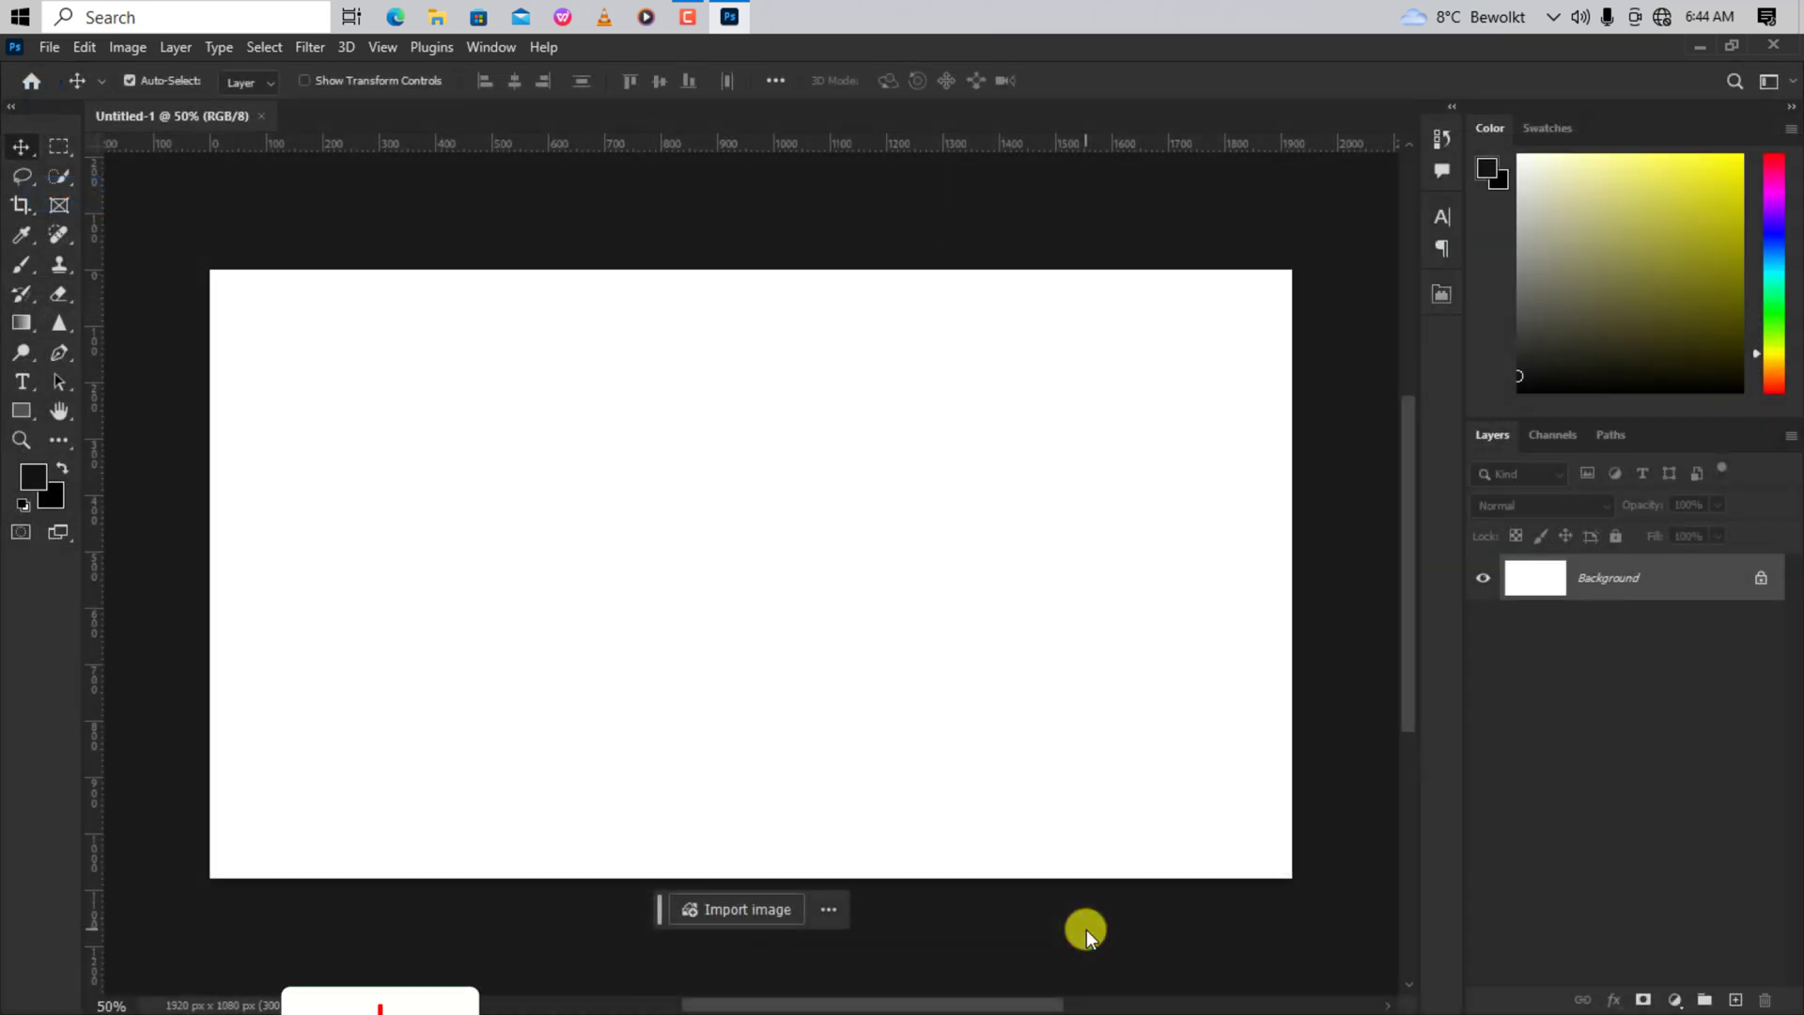
key("ctrl+minus")
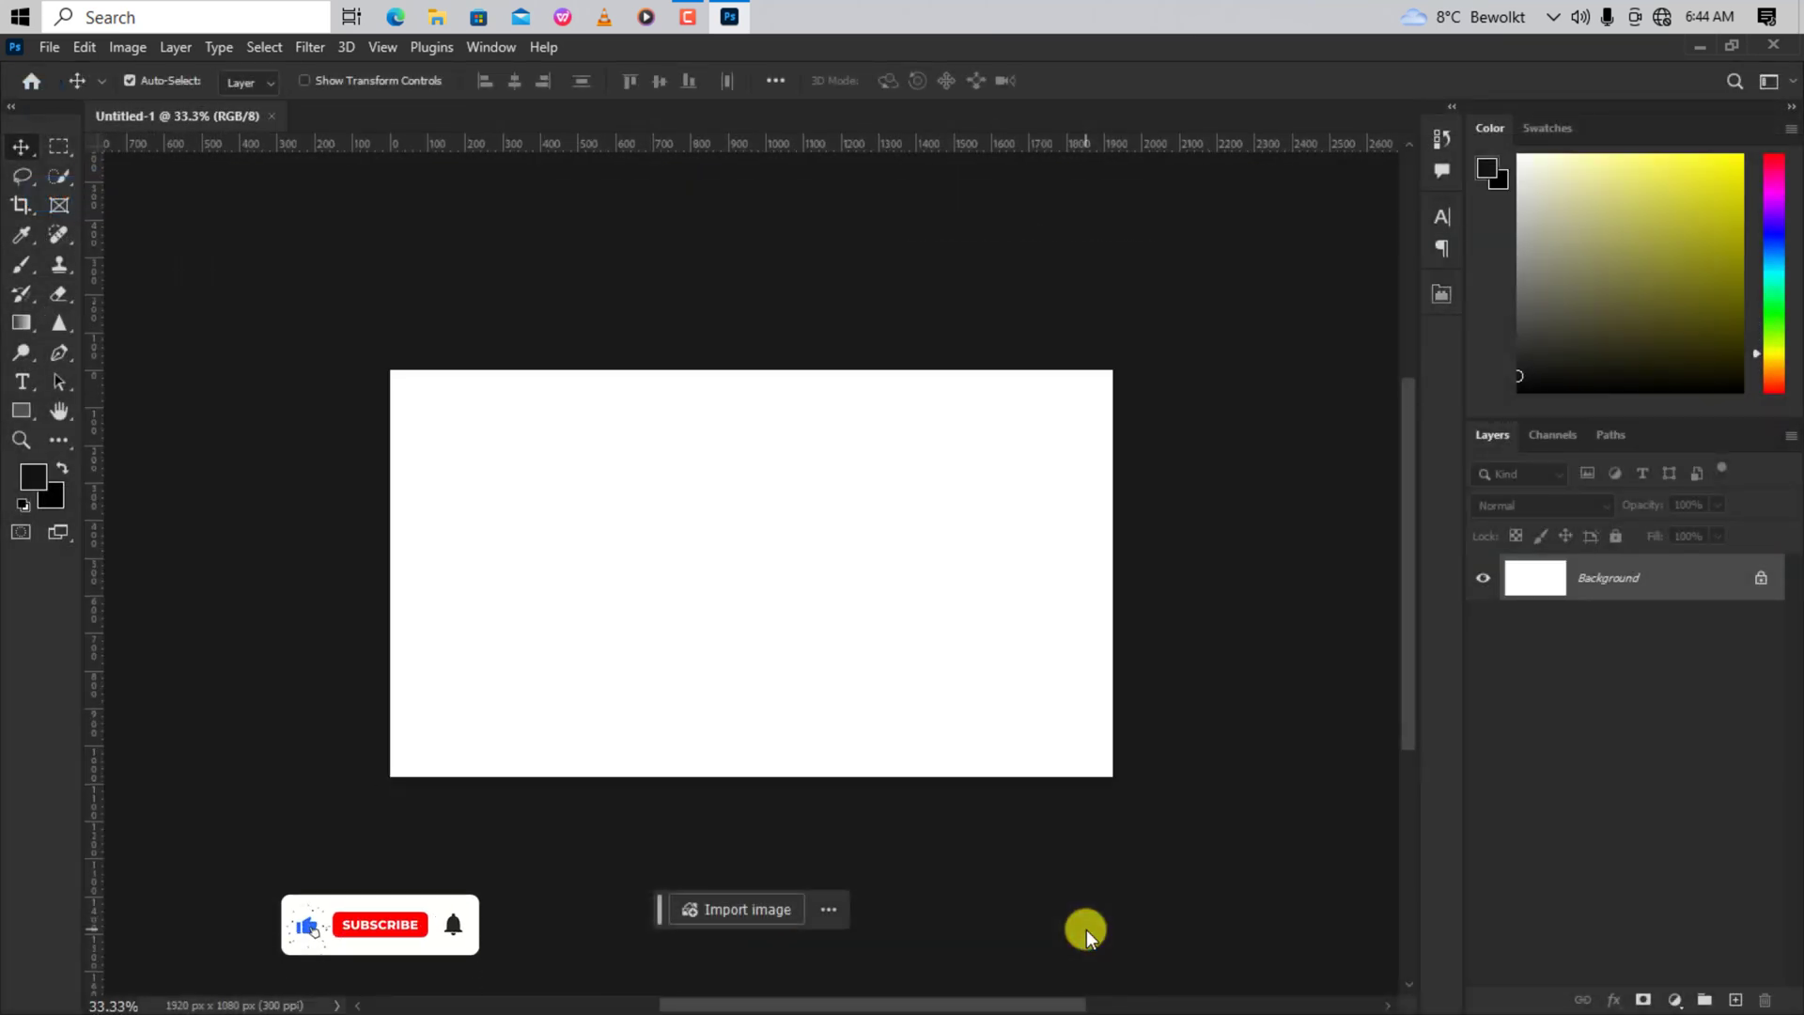
key("ctrl+minus")
key("ctrl+plus")
key("ctrl+plus")
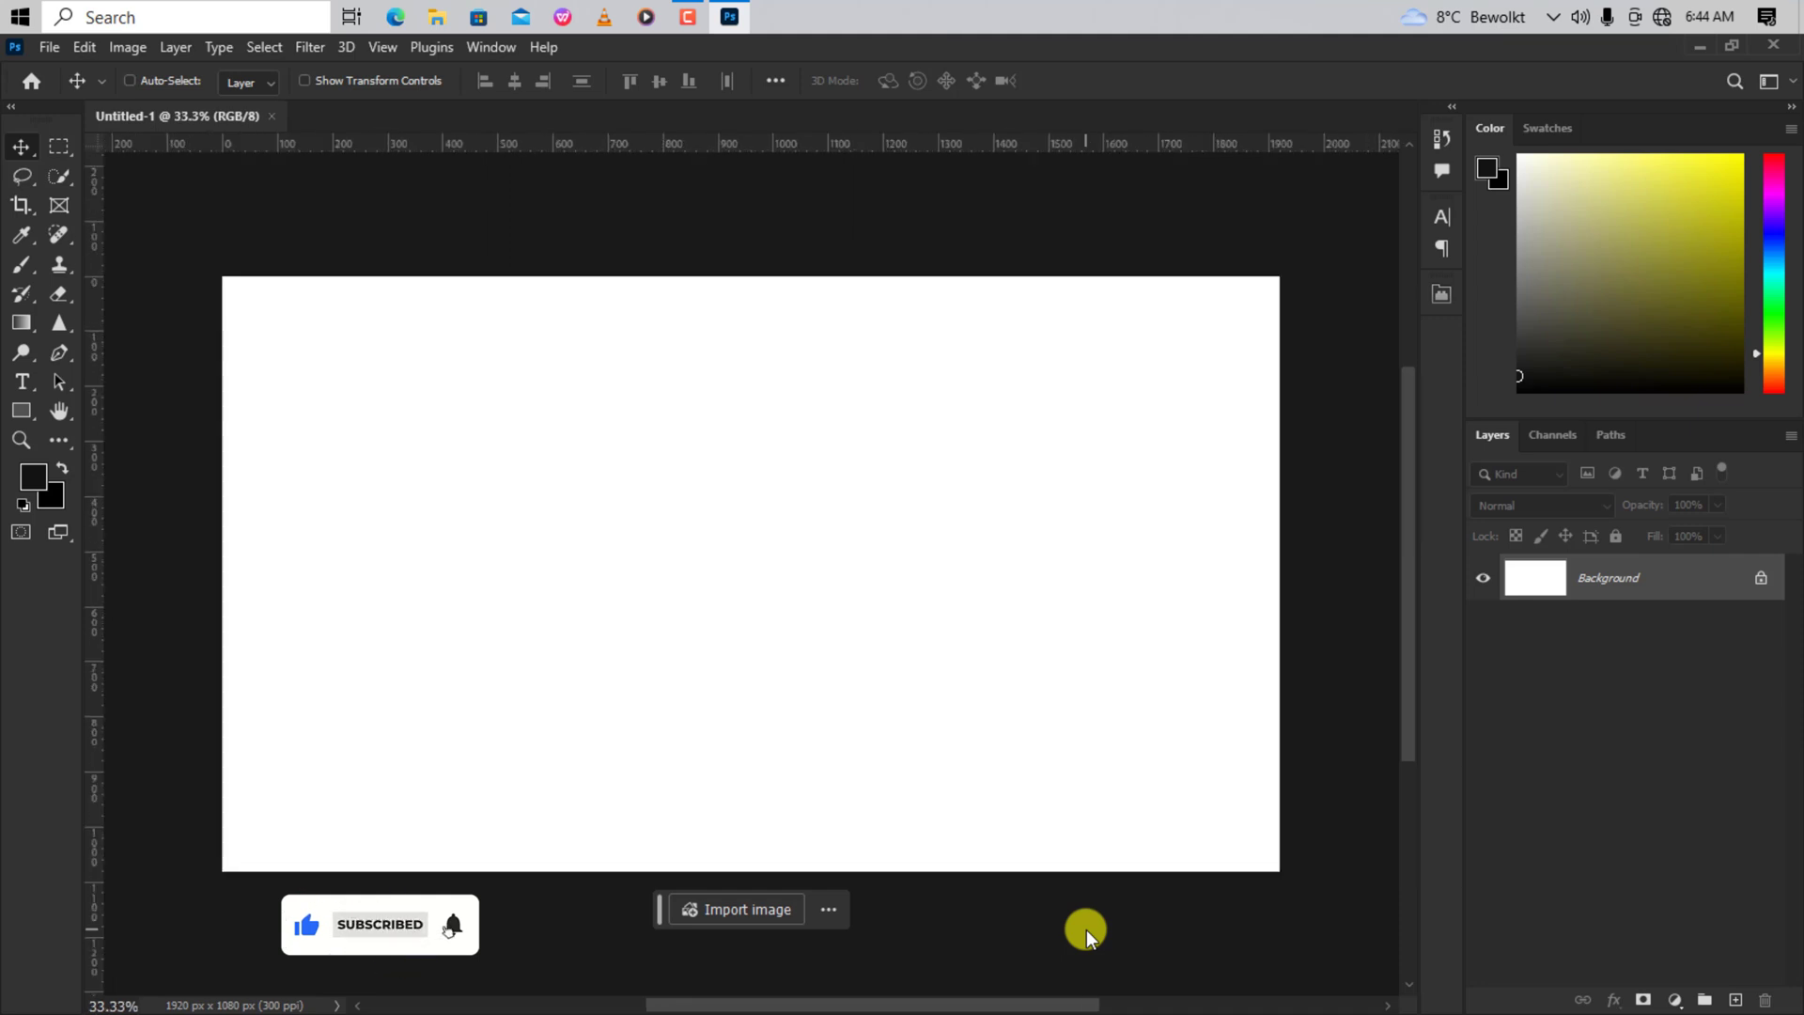
key("ctrl+plus")
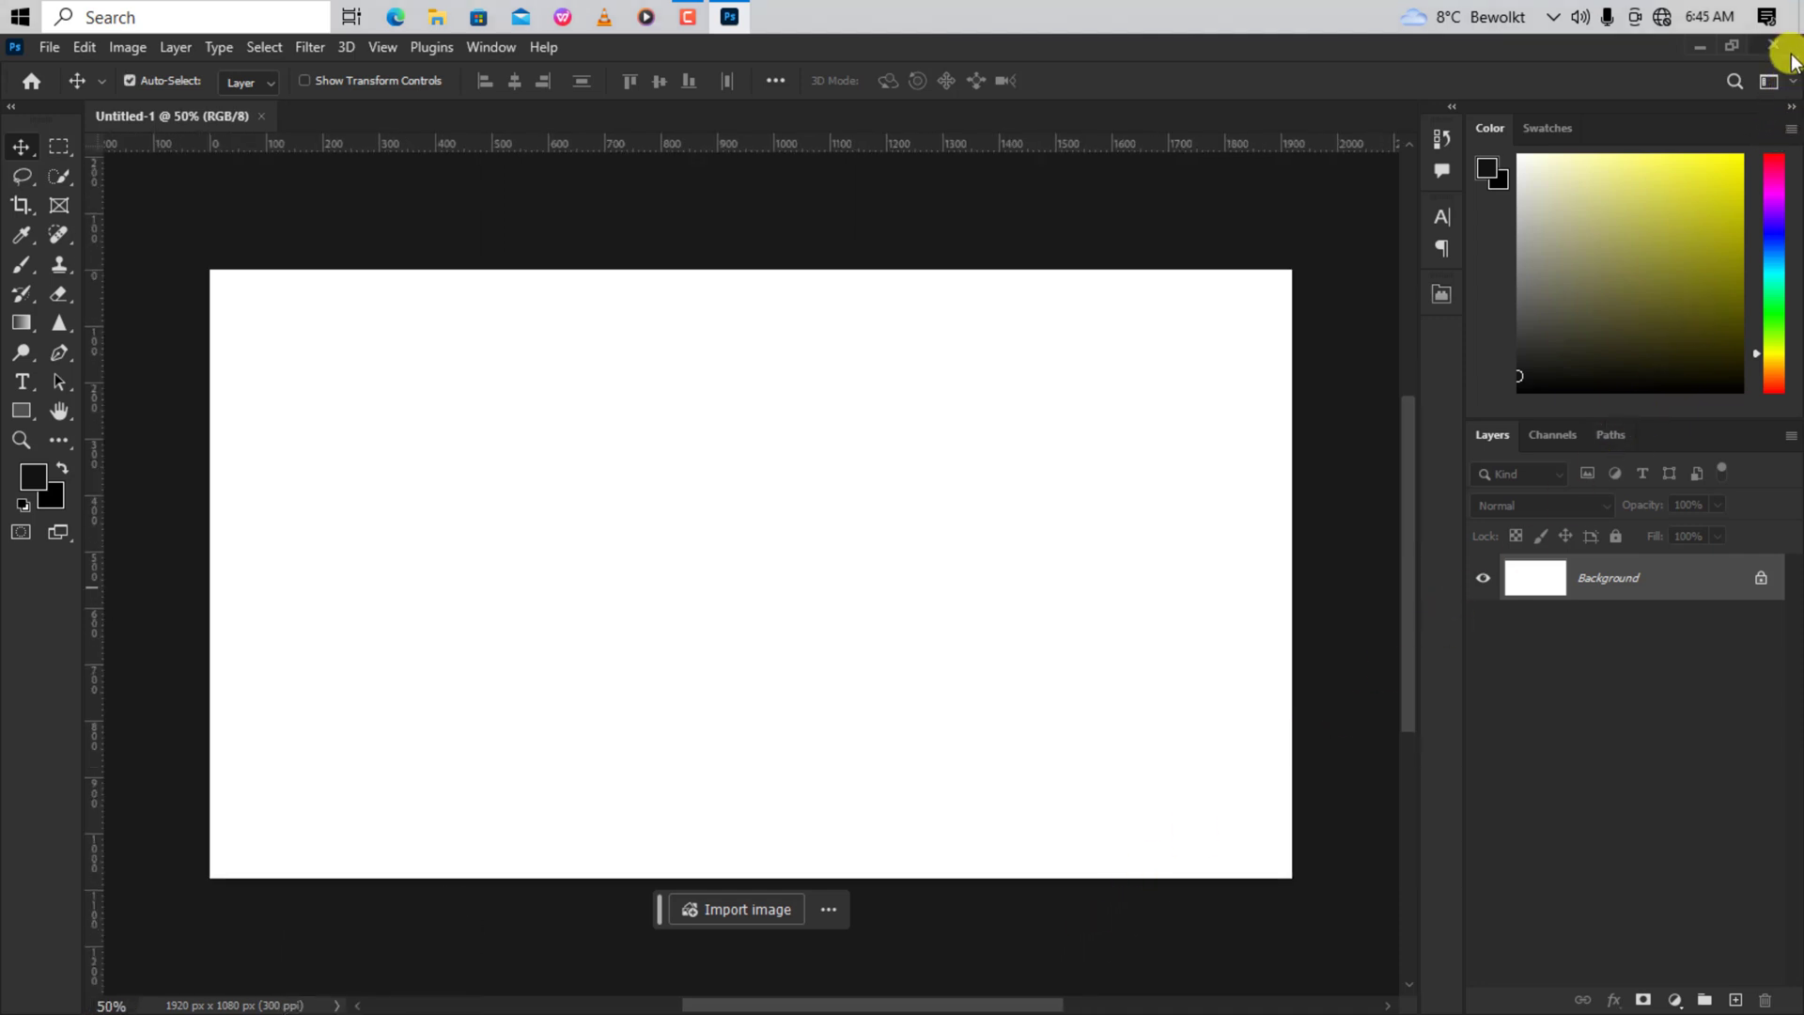